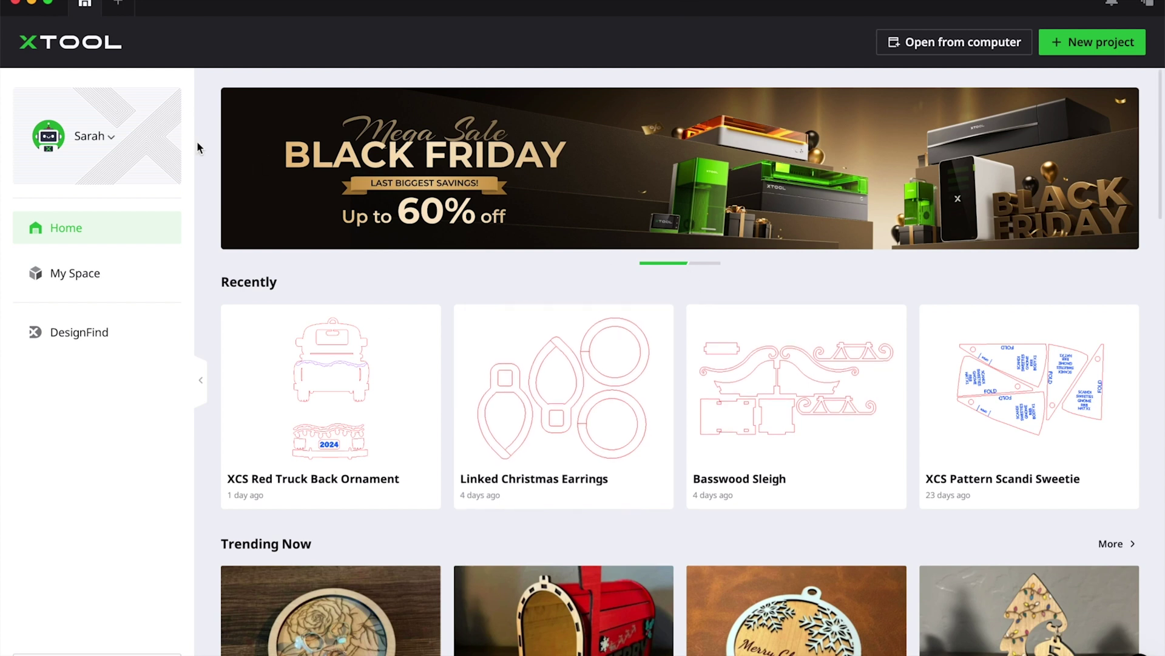
Open the account dropdown from the user name at the top of the XCS home sidebar.
click(79, 139)
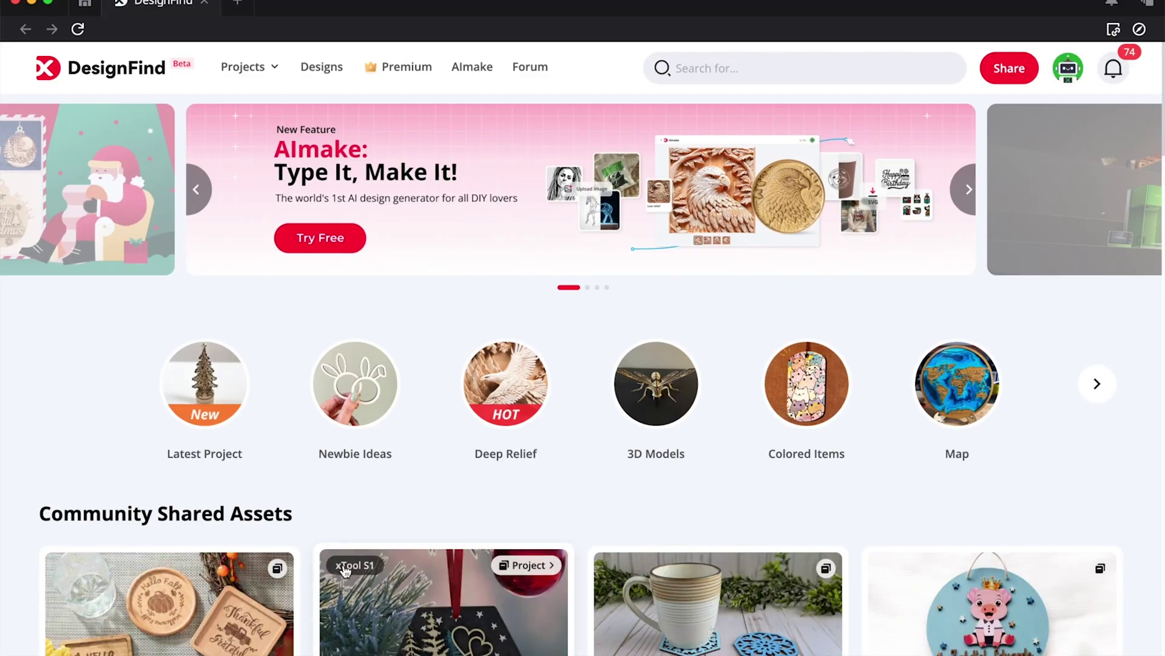
Browse down through the DesignFind home page's shared assets and categories.
scroll(344, 571, down, 4)
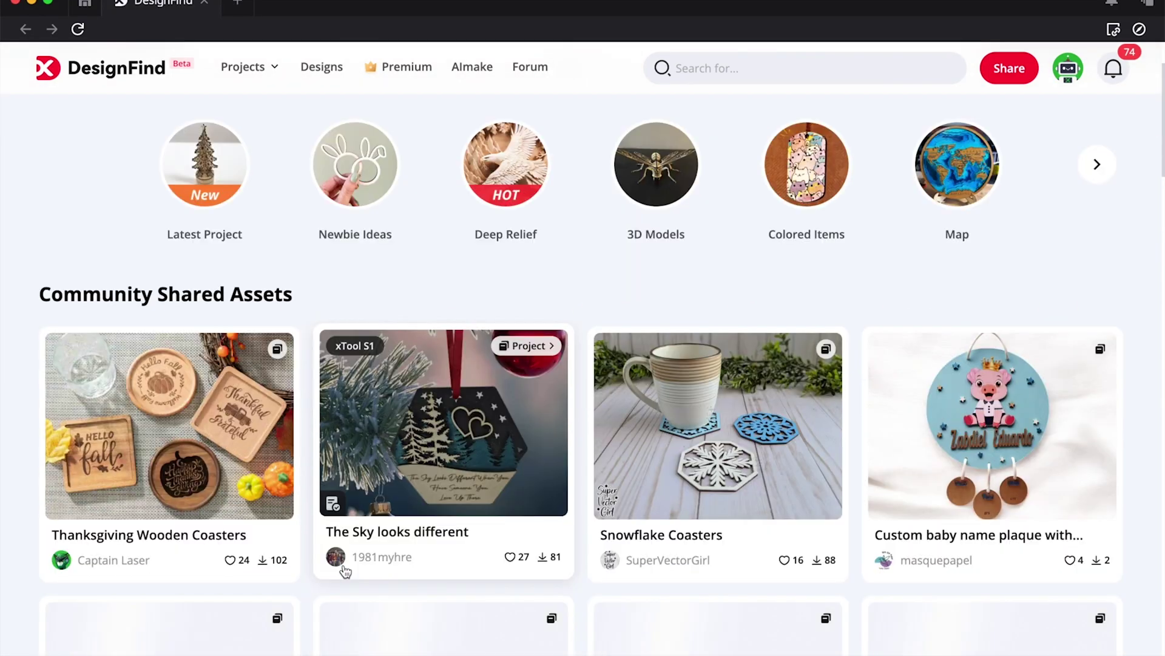
scroll(345, 571, down, 2)
scroll(345, 571, down, 10)
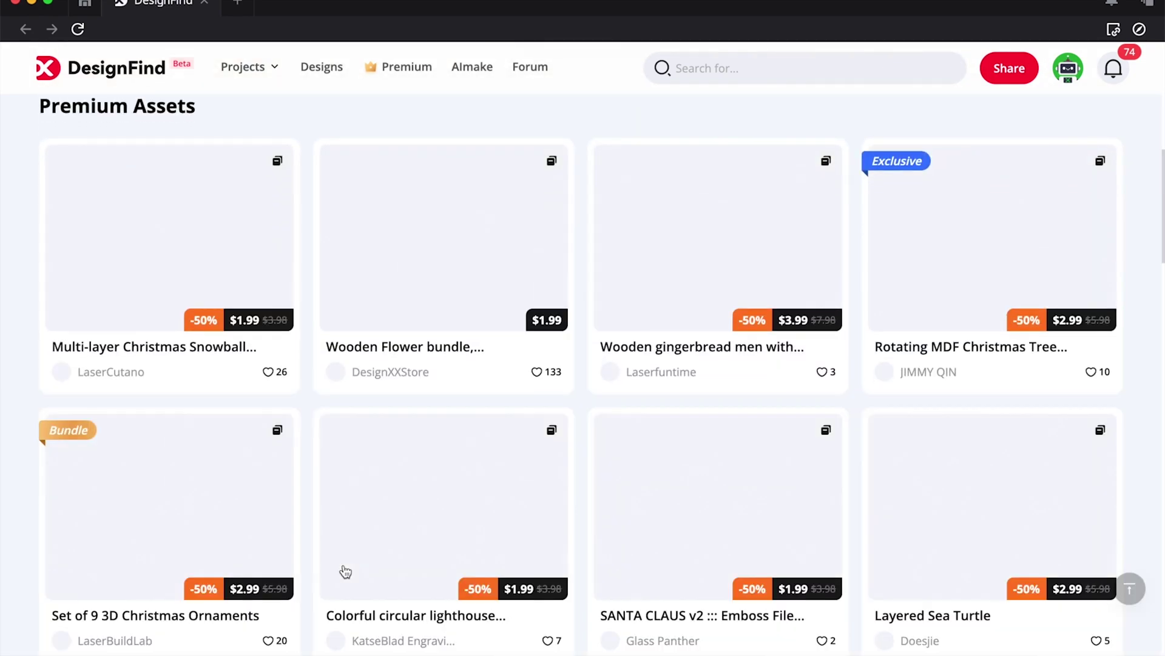
scroll(344, 571, up, 9)
scroll(344, 570, down, 20)
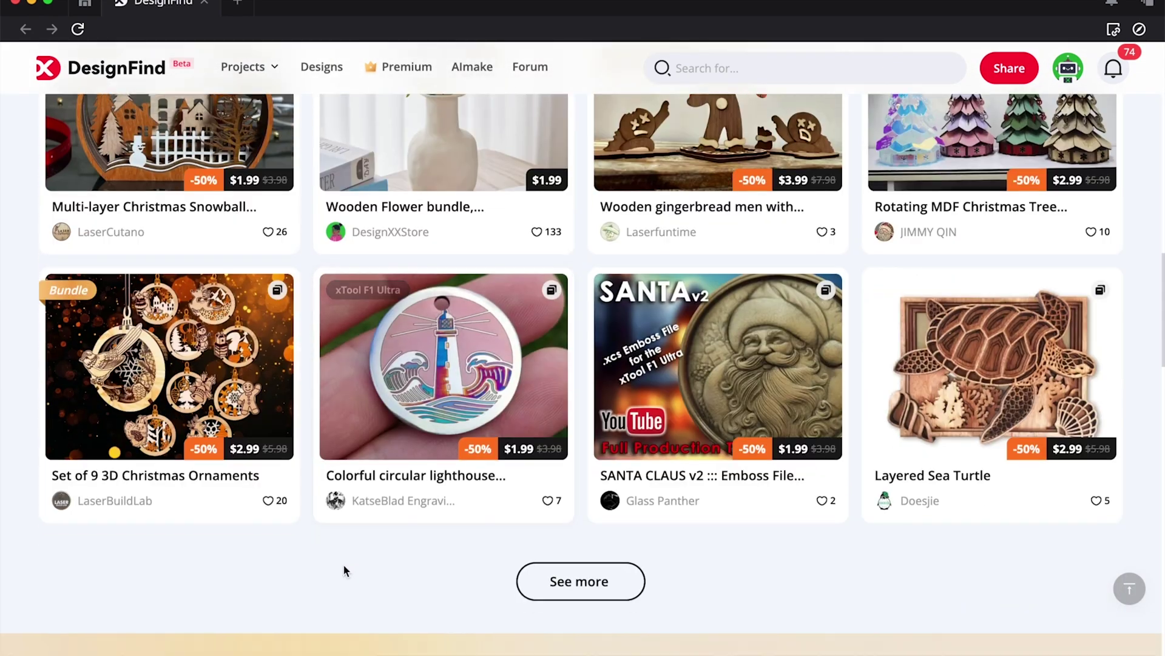
scroll(431, 486, down, 7)
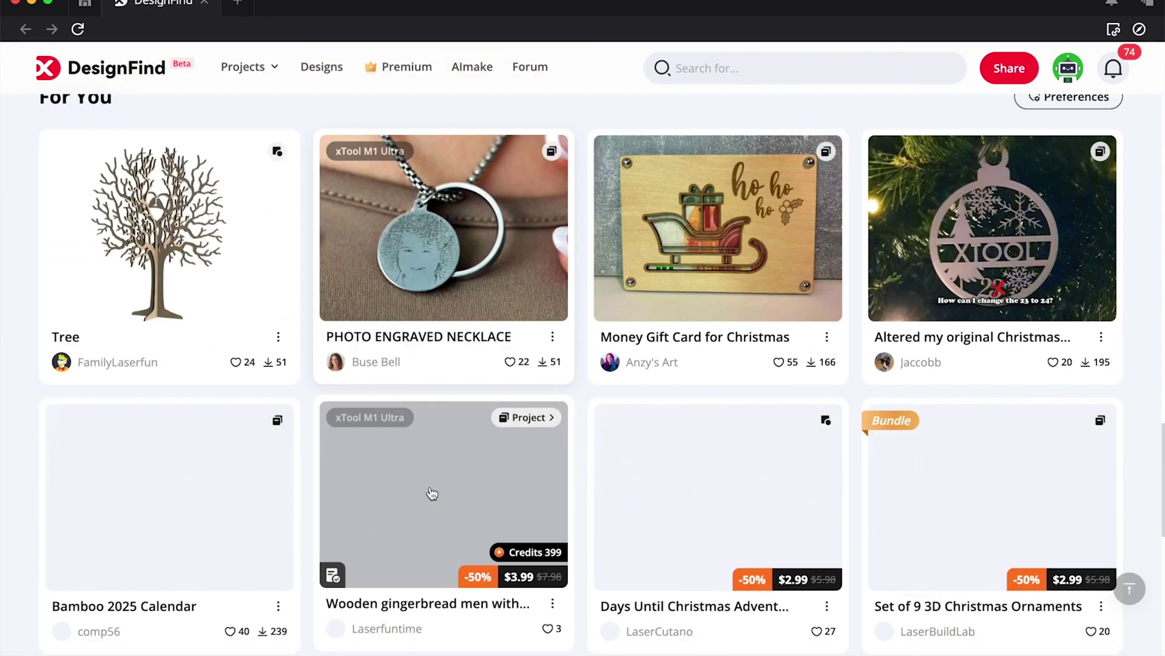
Search DesignFind for 'butterfly' and scroll through the 157 asset results.
click(711, 64)
text(butterfly)
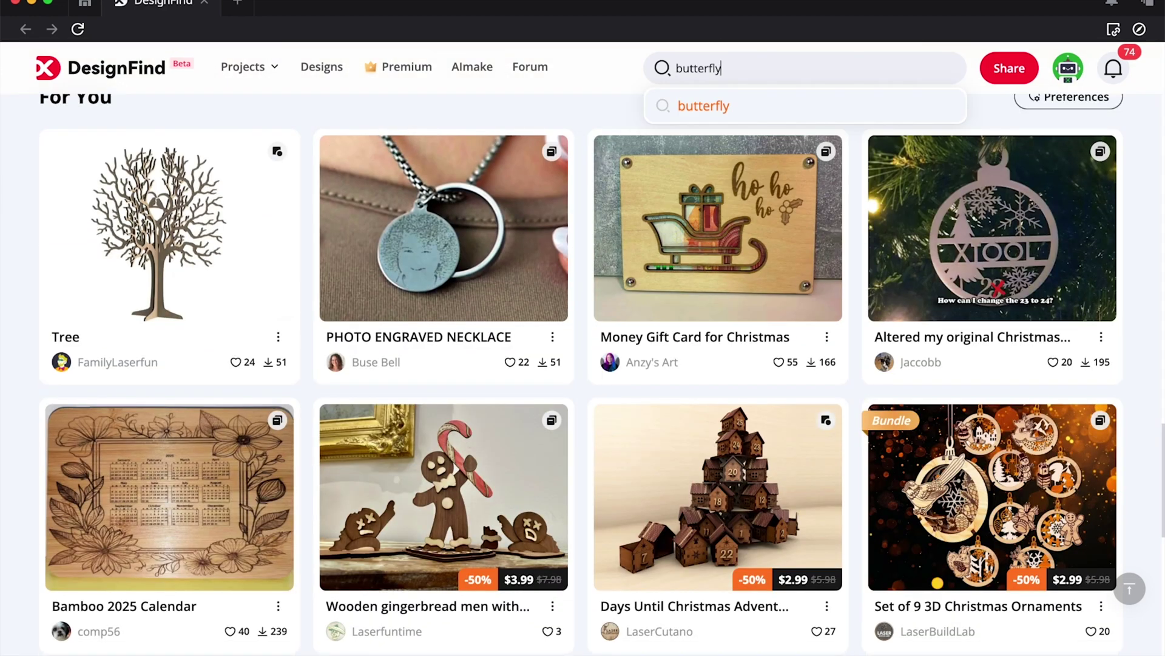
key(Return)
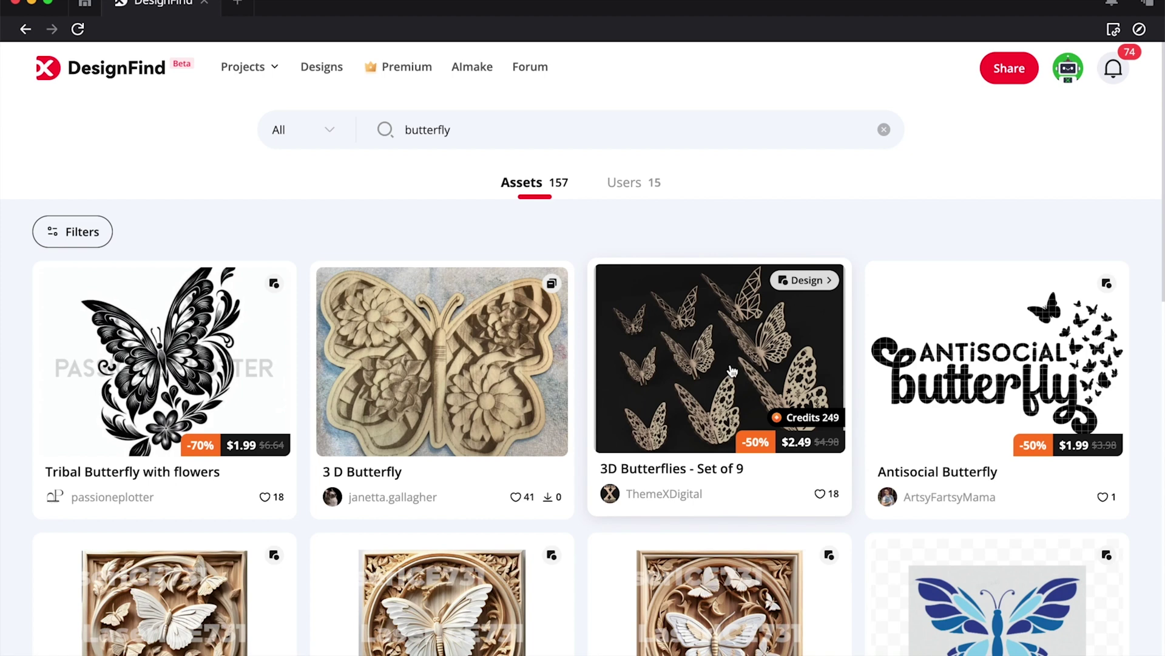
scroll(882, 504, down, 1)
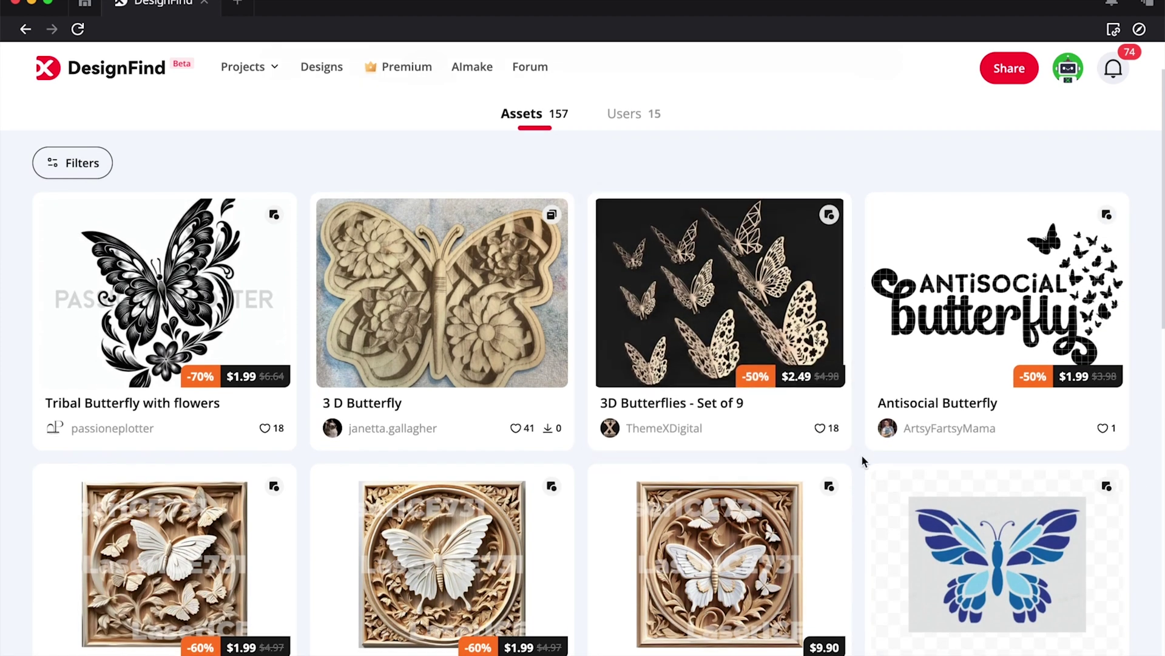
scroll(861, 454, down, 3)
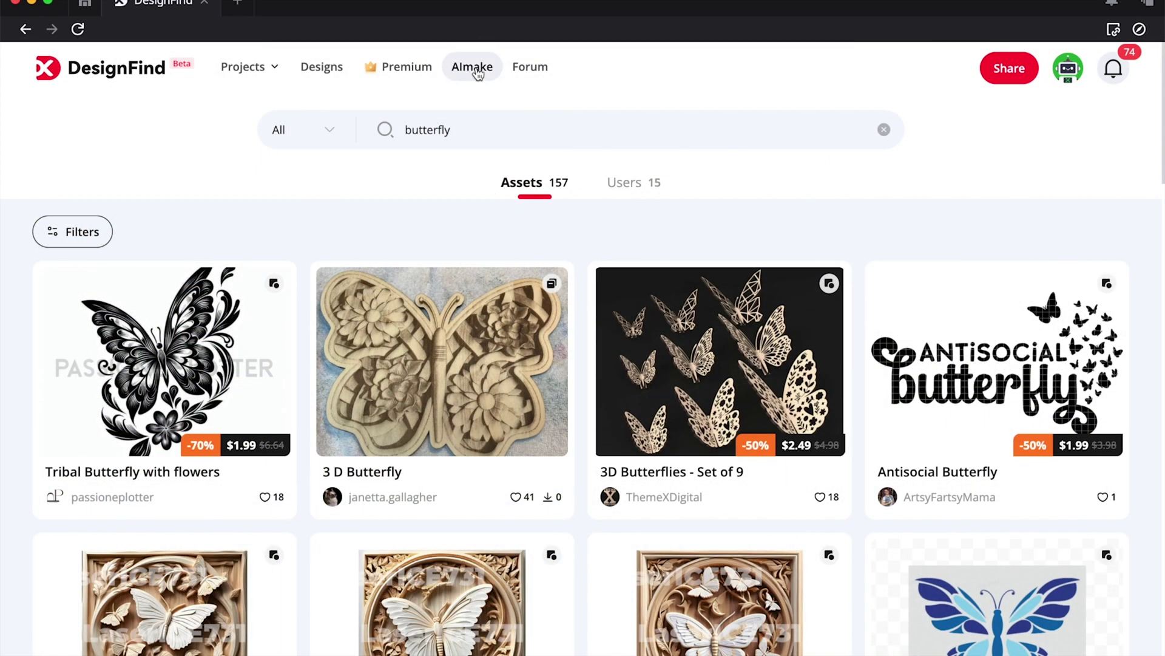
View the AImake introduction page, then check the 164-credit balance in the account menu.
click(479, 72)
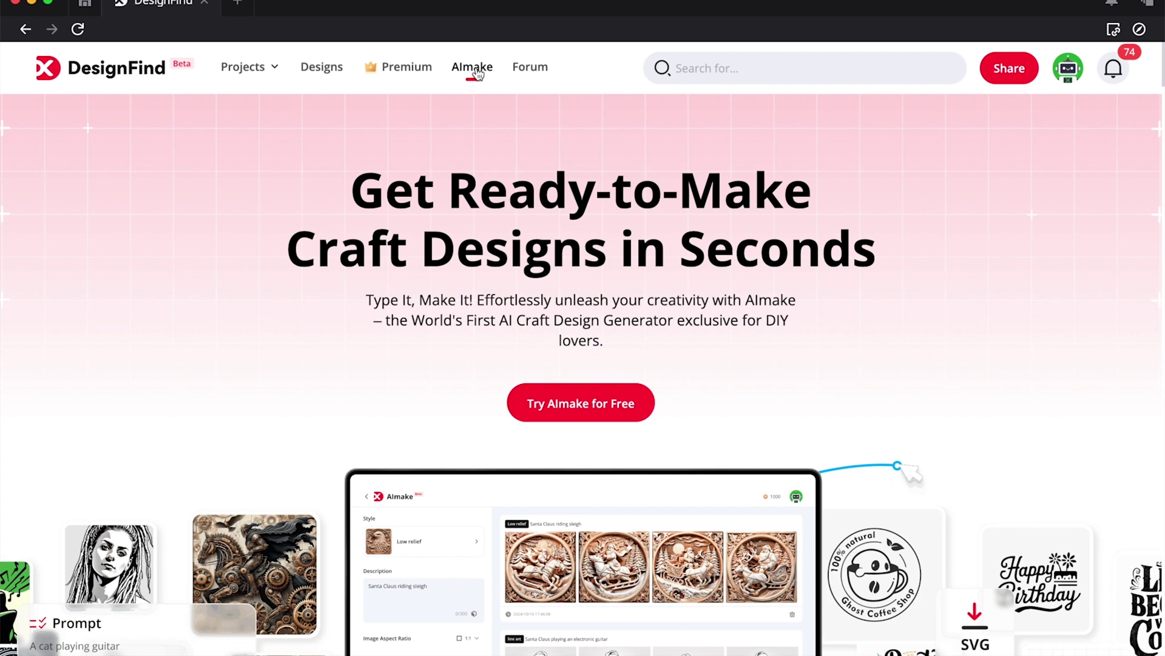
scroll(457, 140, down, 15)
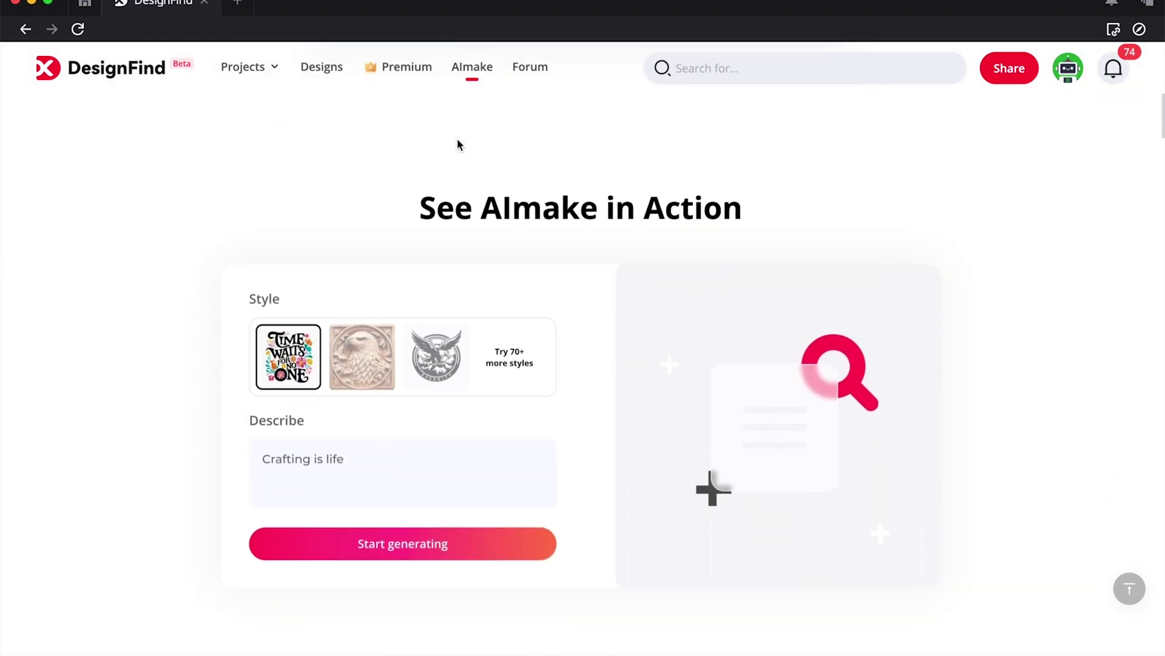
scroll(457, 138, down, 20)
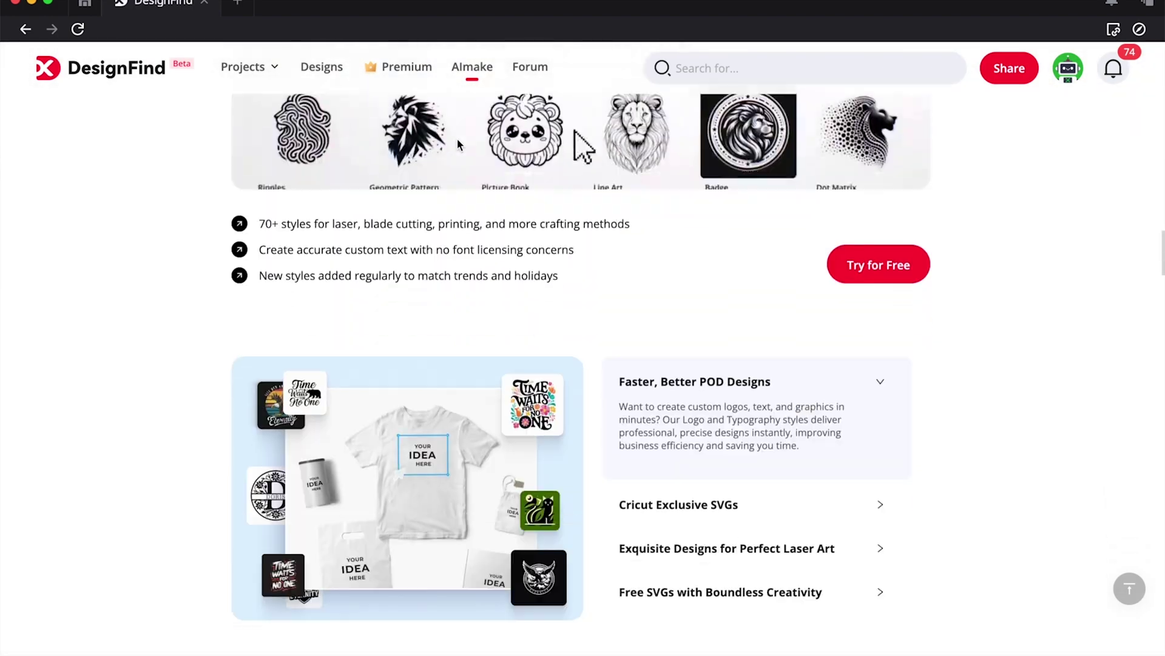
scroll(457, 140, down, 20)
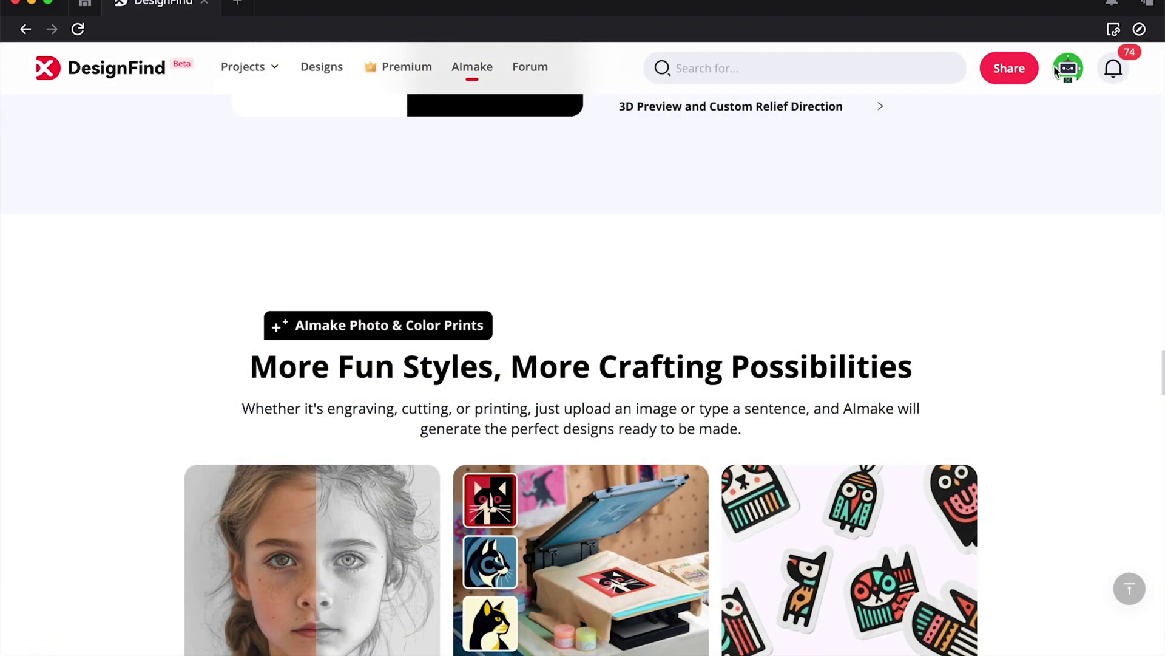
mouse_move(1067, 70)
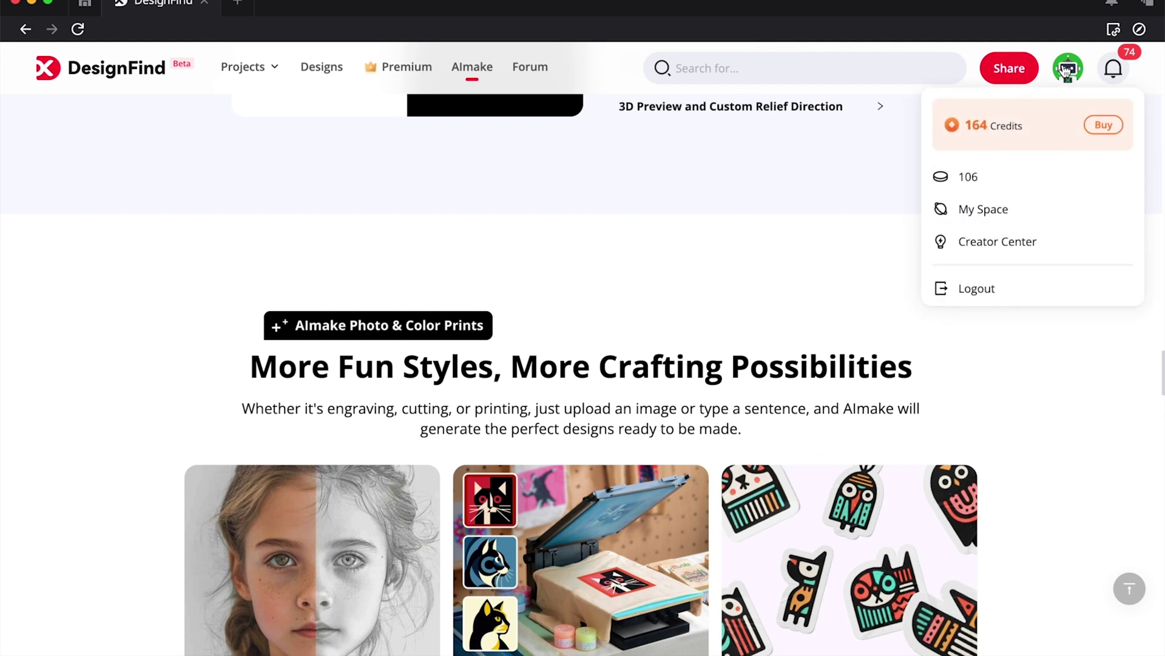
Review the My Credits history and credit purchase packages, then close DesignFind.
click(988, 129)
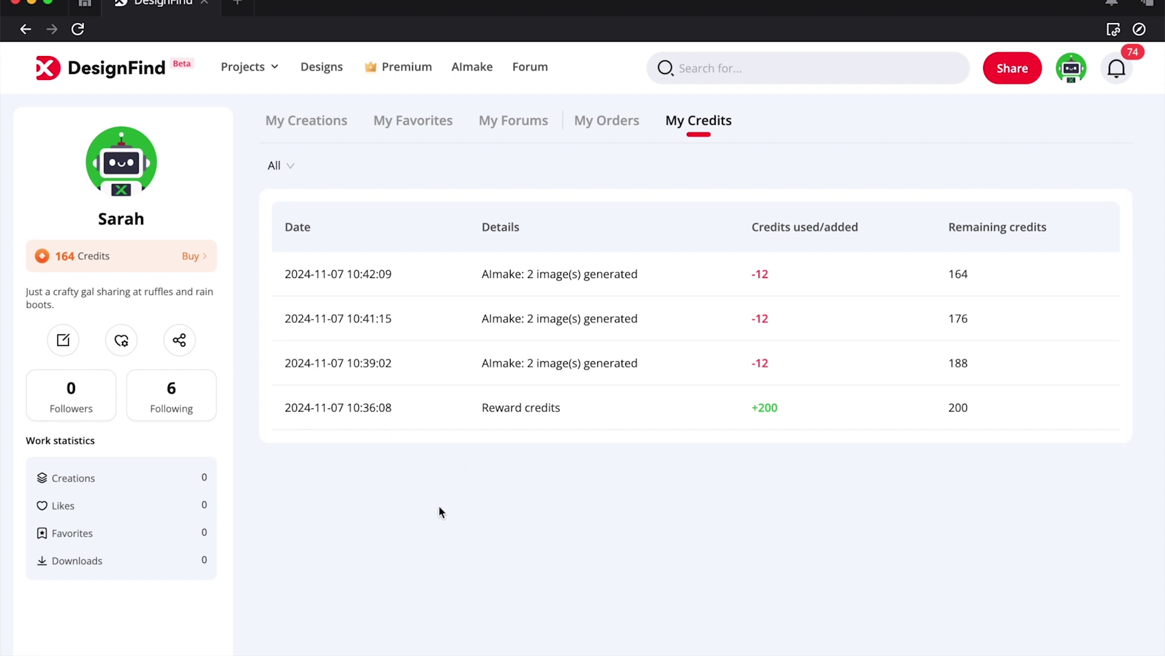
click(191, 258)
click(204, 3)
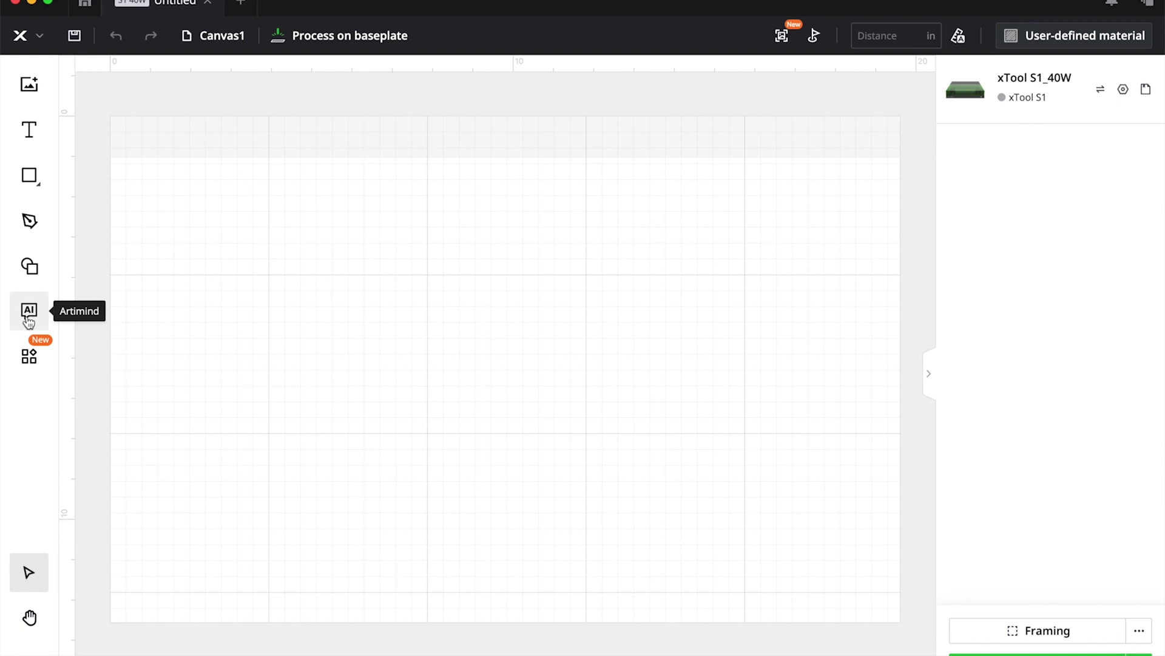
Launch the AImake design generator from the XCS editor's left toolbar.
click(29, 321)
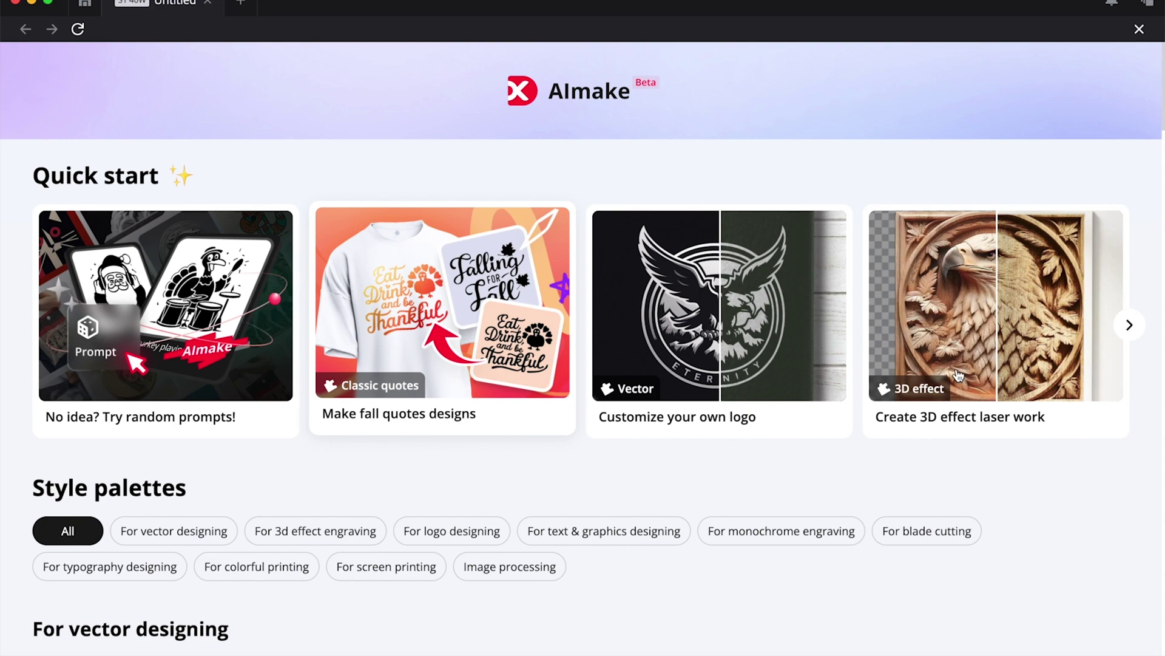
Browse the AImake Quick start examples and Style palettes.
click(1129, 325)
click(1130, 325)
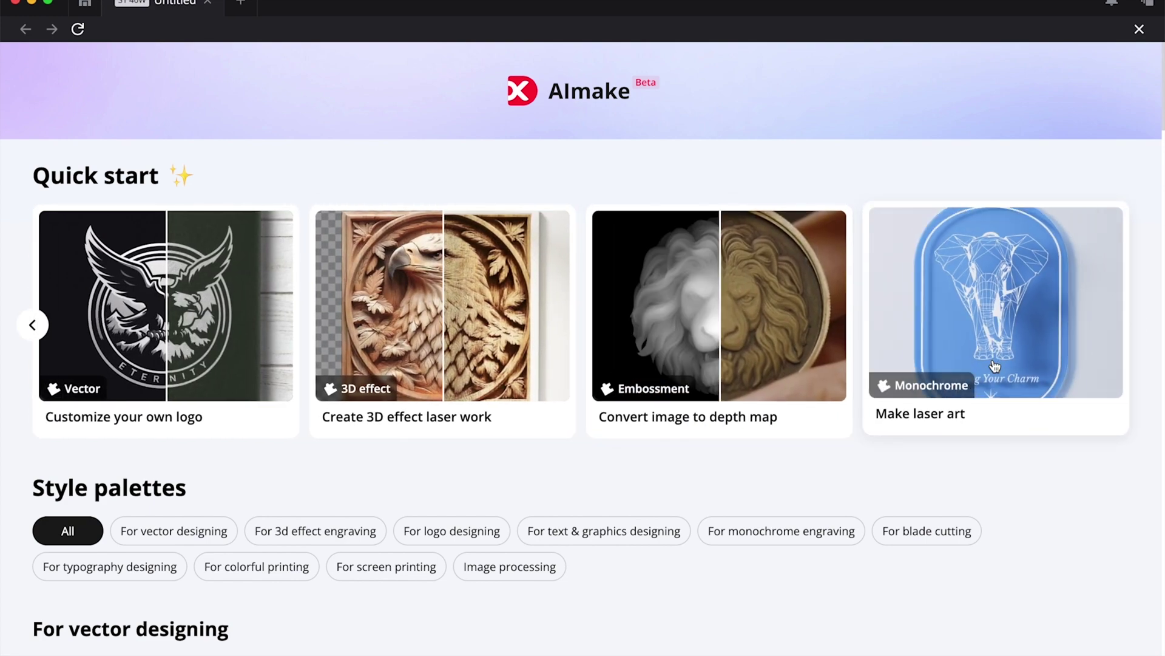
scroll(675, 446, down, 7)
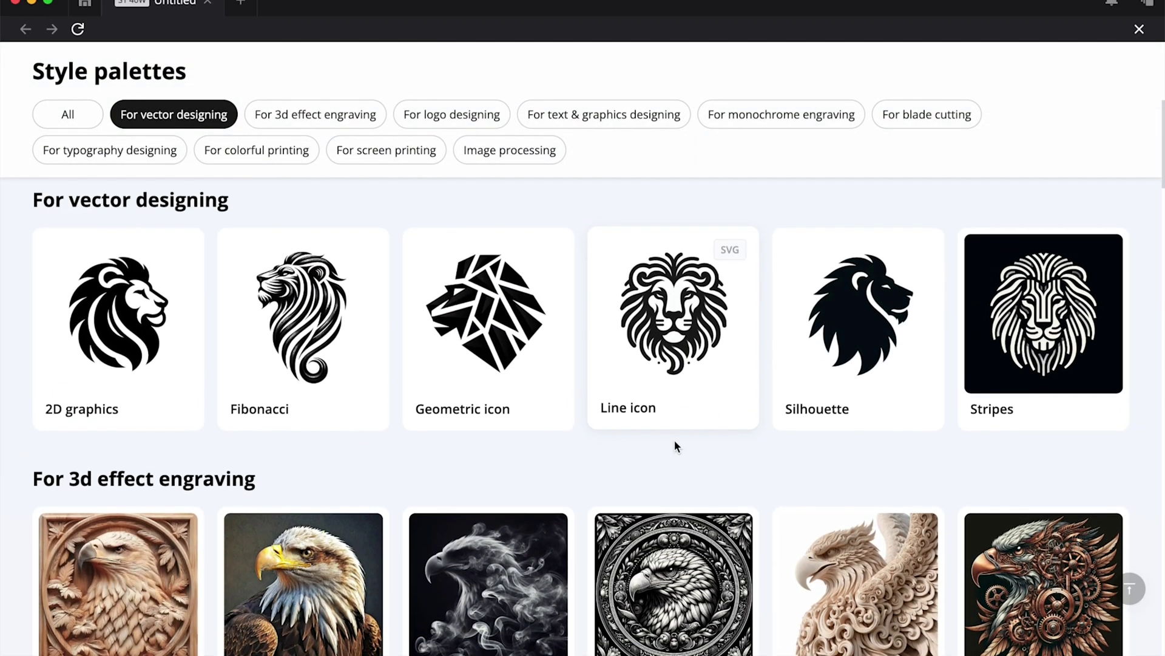
scroll(498, 461, down, 20)
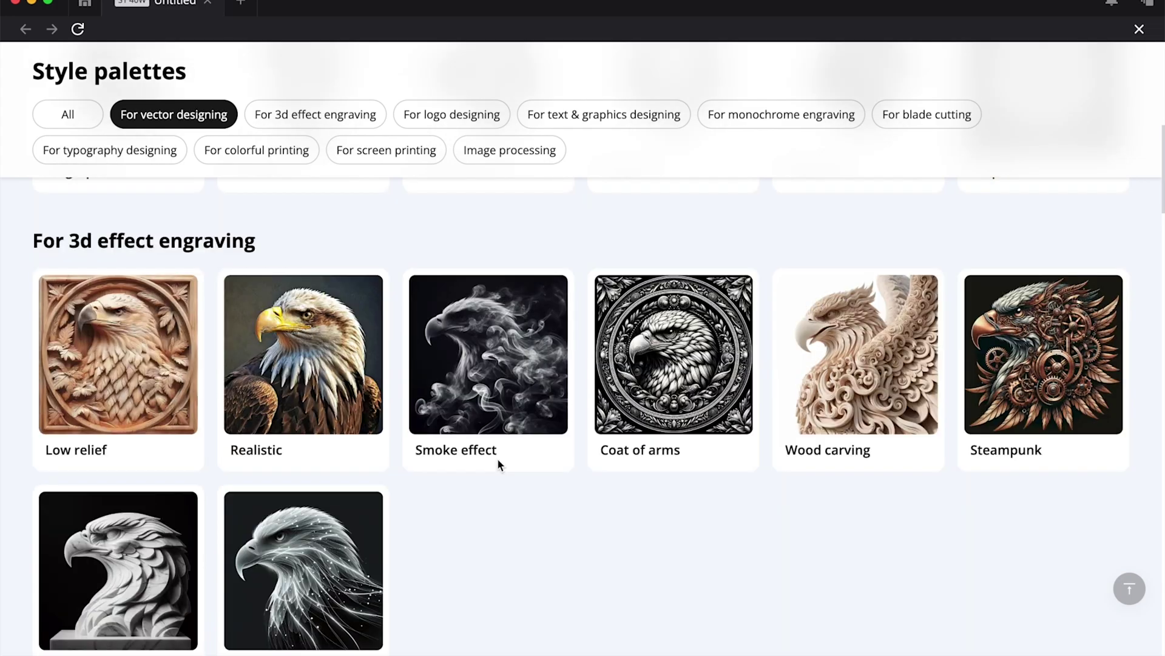
scroll(499, 464, up, 15)
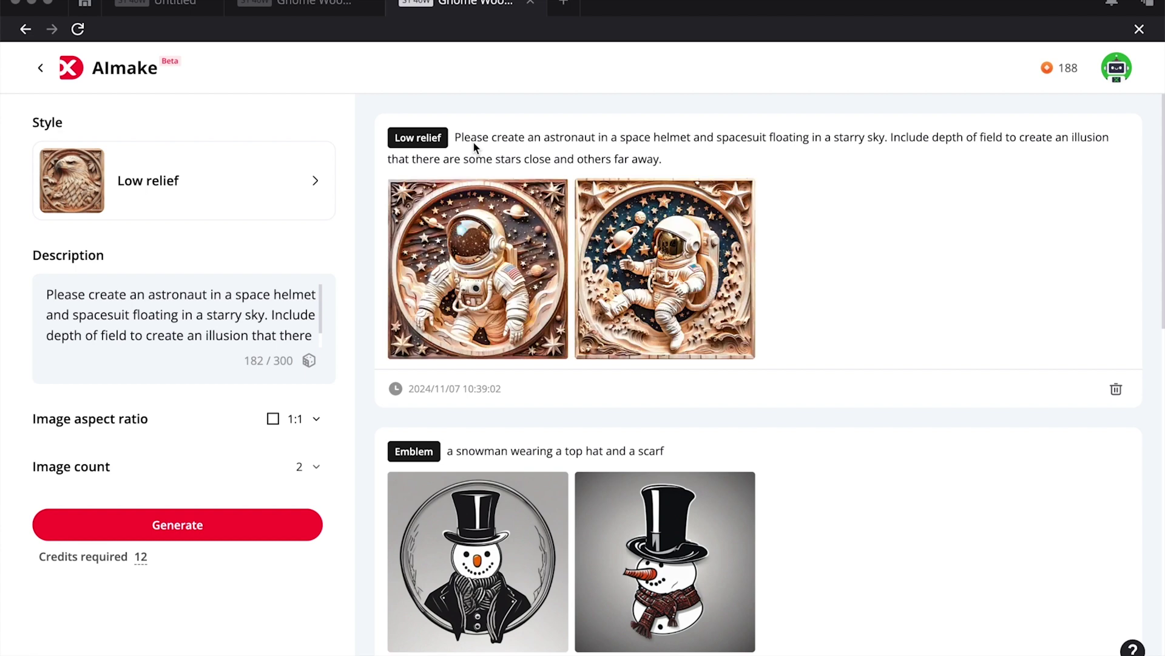
Save the first Low relief astronaut image as a PNG and bring up the style choices.
mouse_move(519, 260)
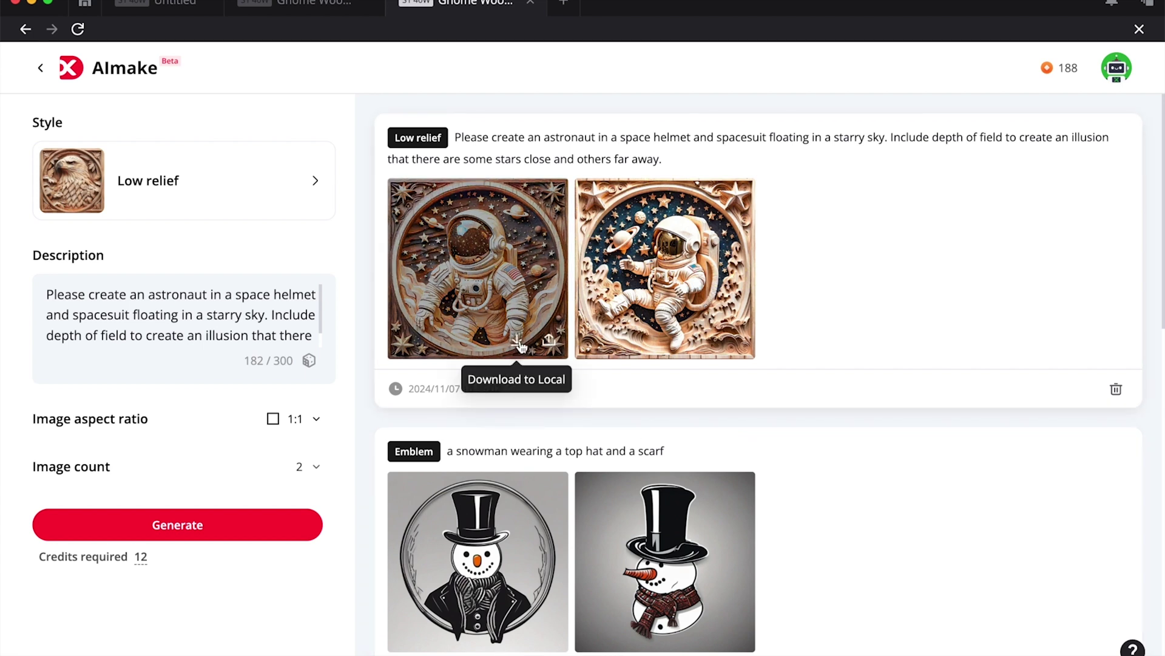
click(519, 341)
key(Return)
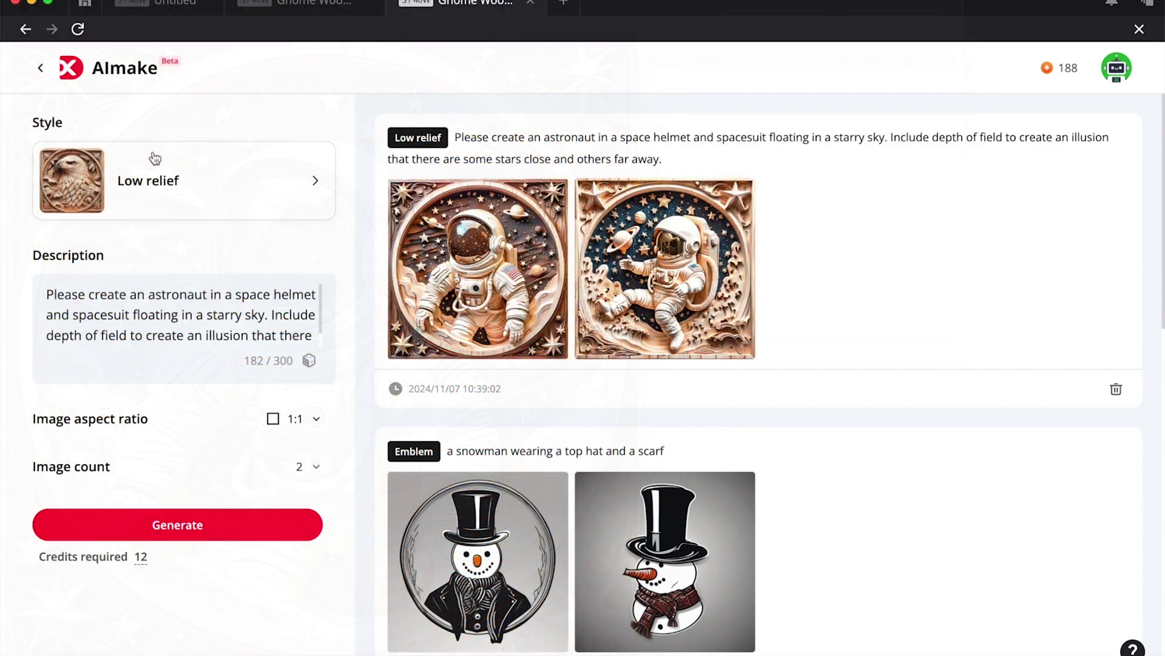
click(153, 153)
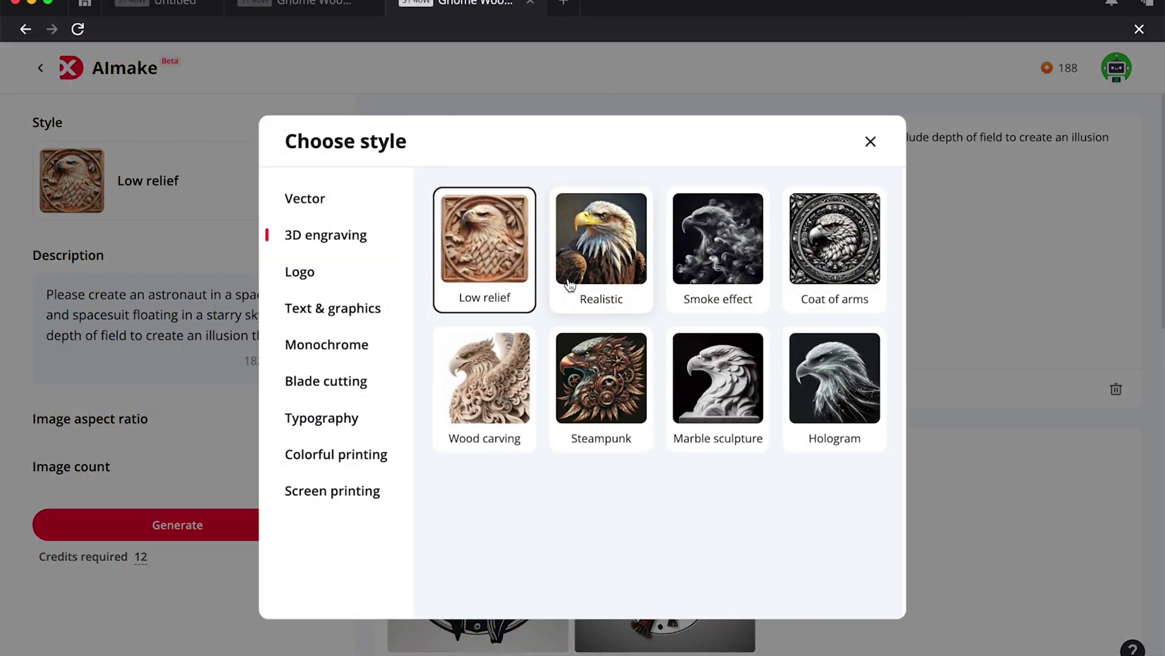
Generate Marble sculpture astronaut images and preview the first one.
click(718, 377)
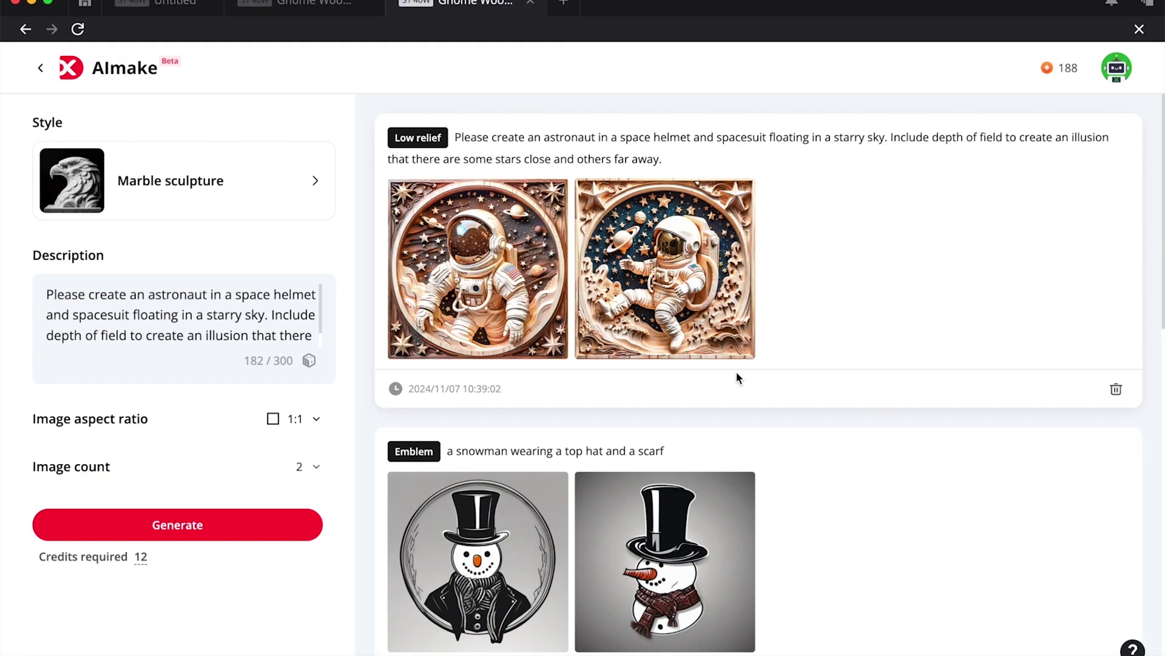
click(213, 541)
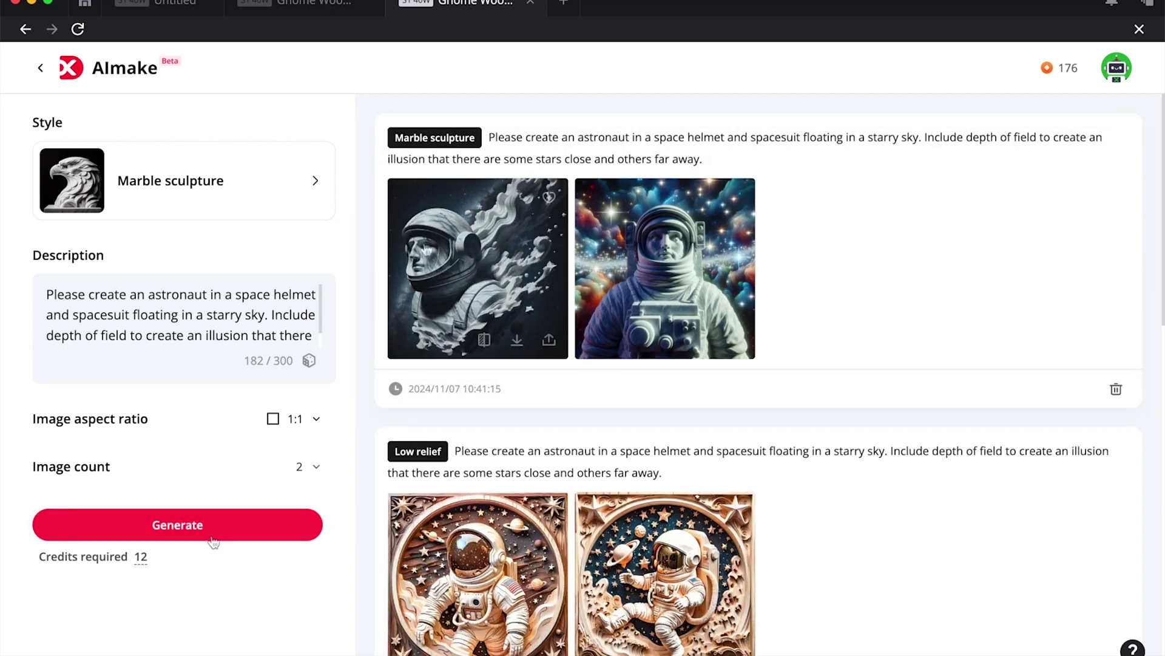
click(425, 244)
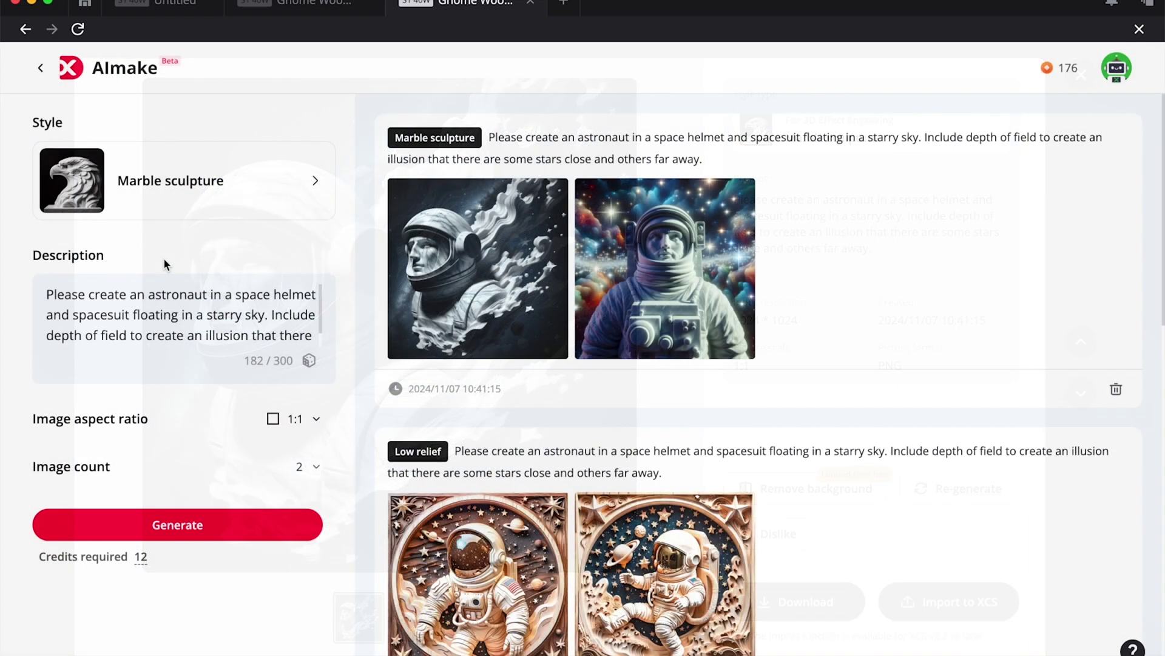
Generate Hologram-style versions of the astronaut image.
click(206, 188)
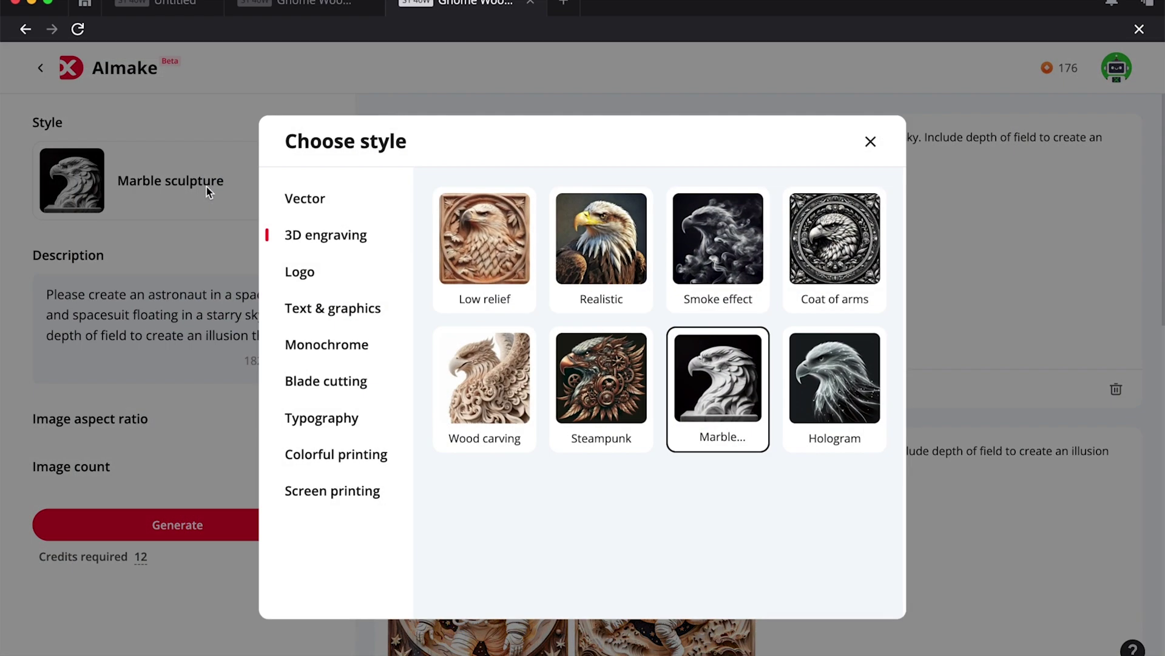
click(813, 381)
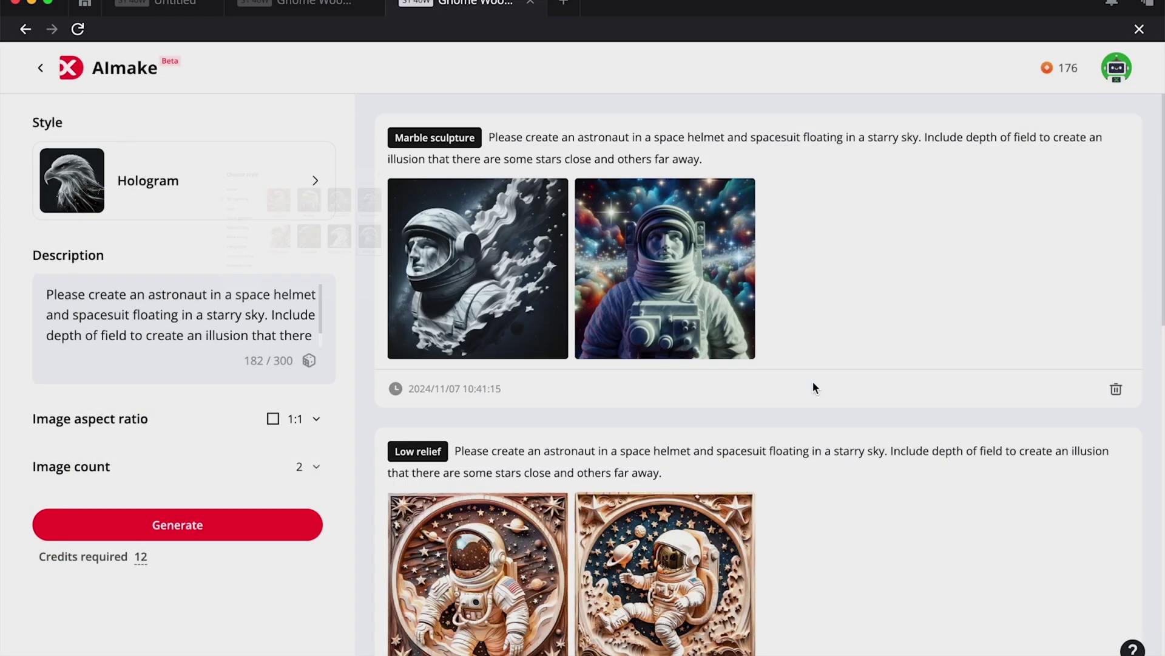
click(114, 526)
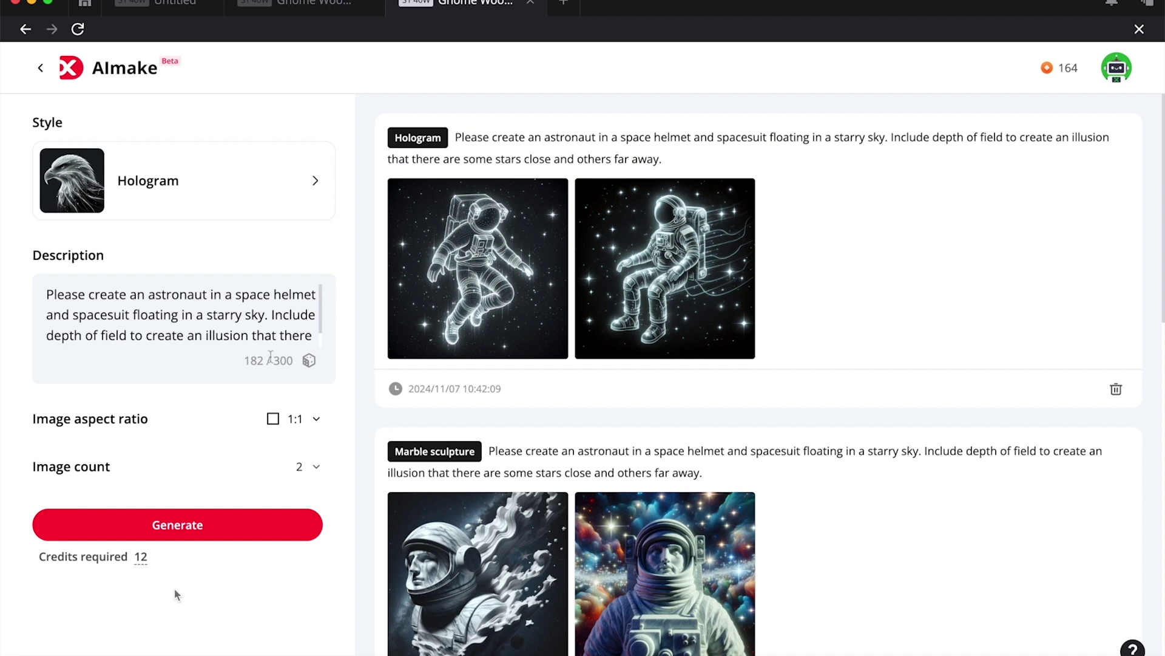
Save the first Hologram astronaut image as a PNG to the S1 AIMake Slate Coaster folder.
click(453, 264)
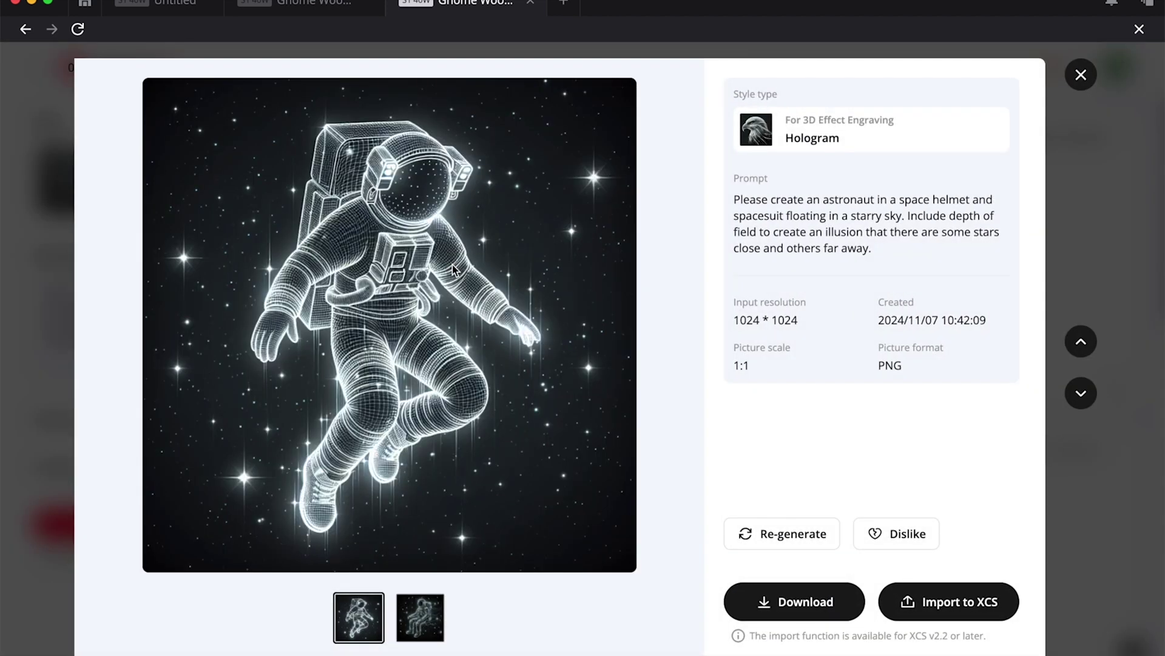
click(806, 607)
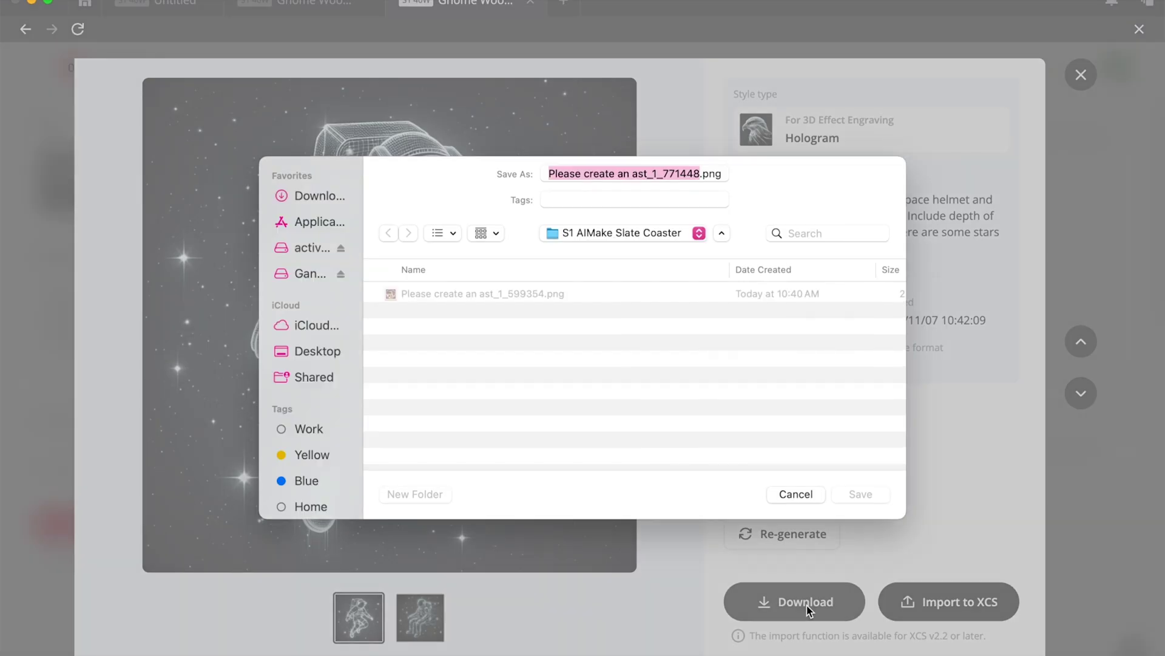
click(844, 490)
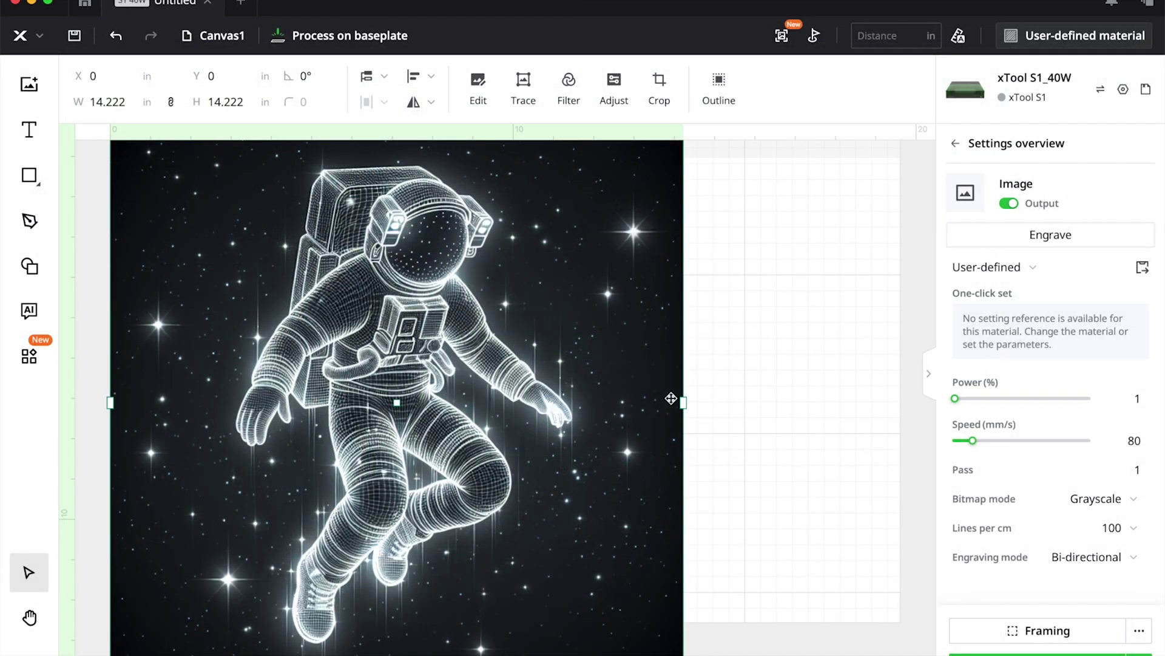
Set the astronaut image's material to Rock Coaster (25% power, 180 mm/s).
click(770, 364)
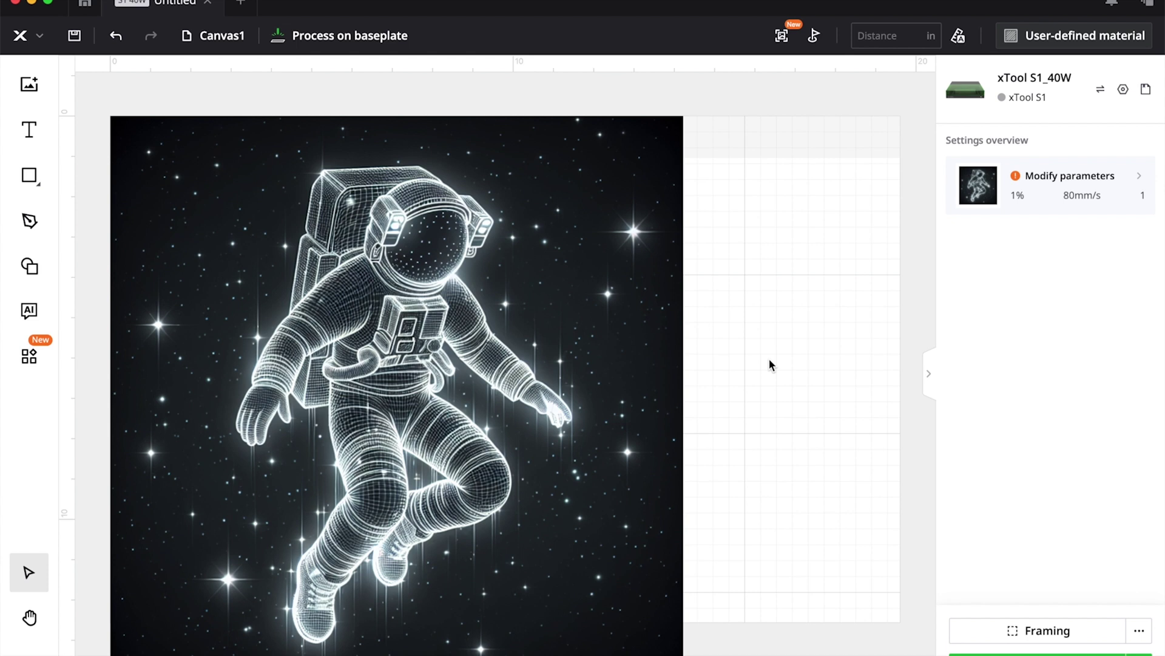
click(623, 326)
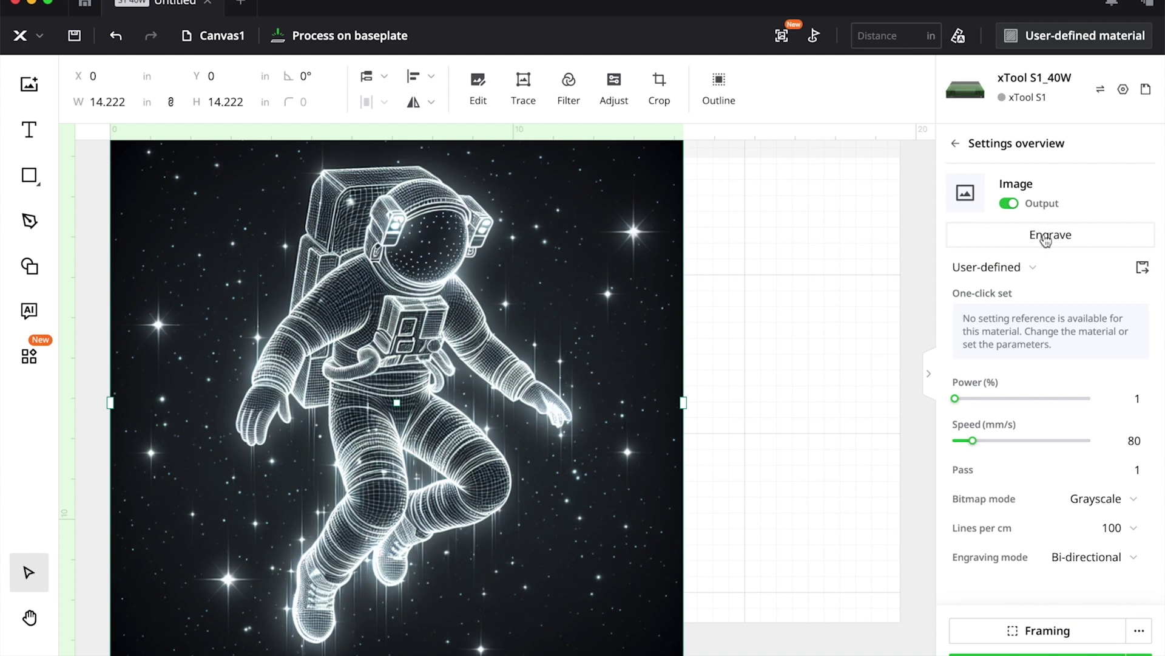
click(986, 267)
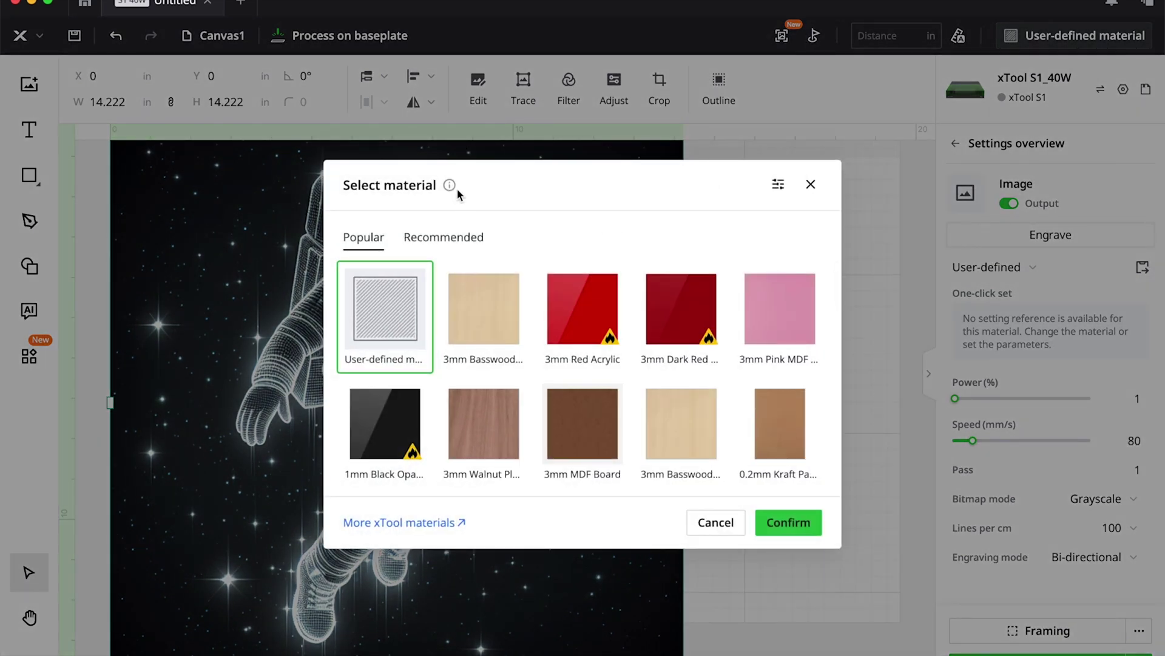
scroll(480, 407, down, 15)
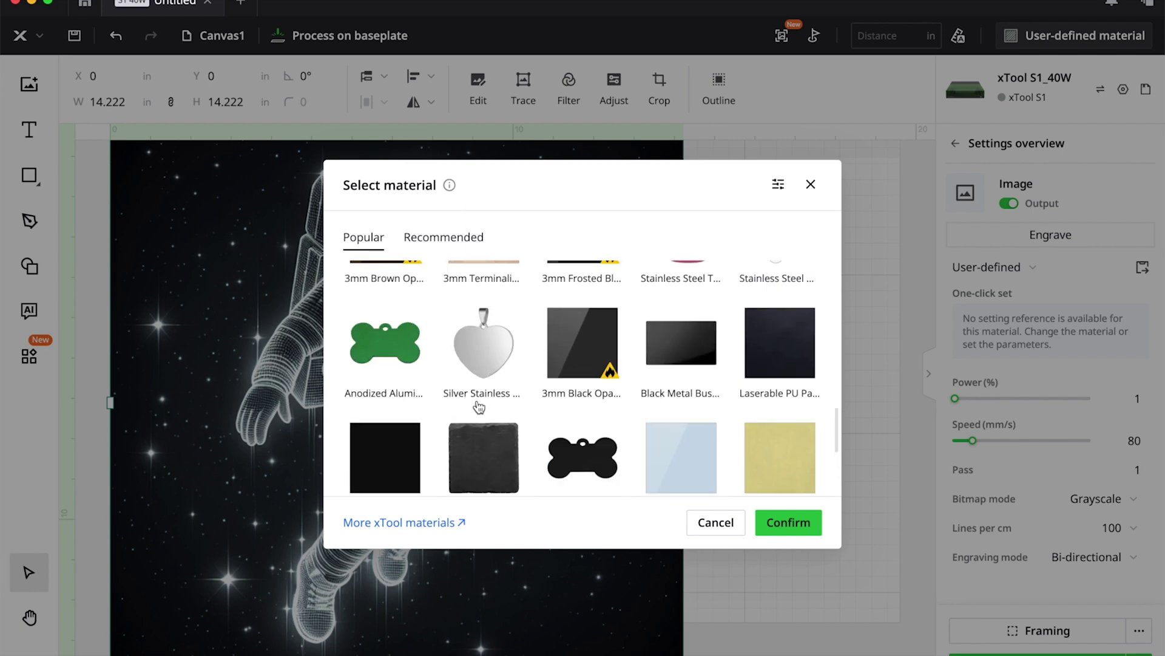
scroll(480, 406, down, 5)
click(482, 324)
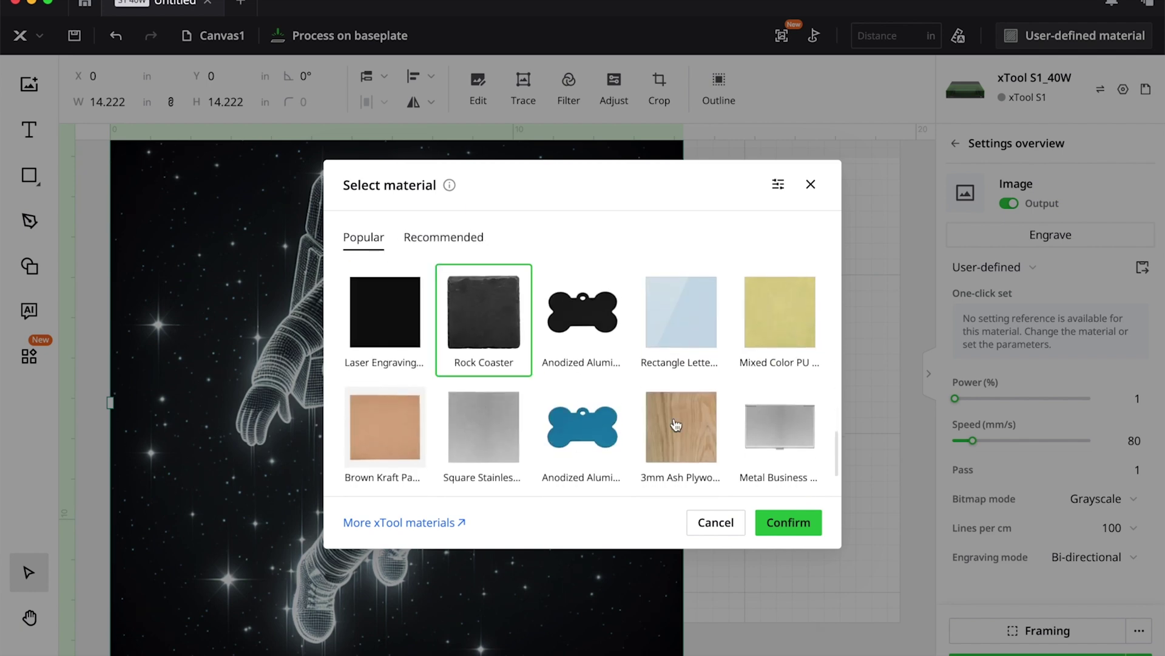
click(788, 524)
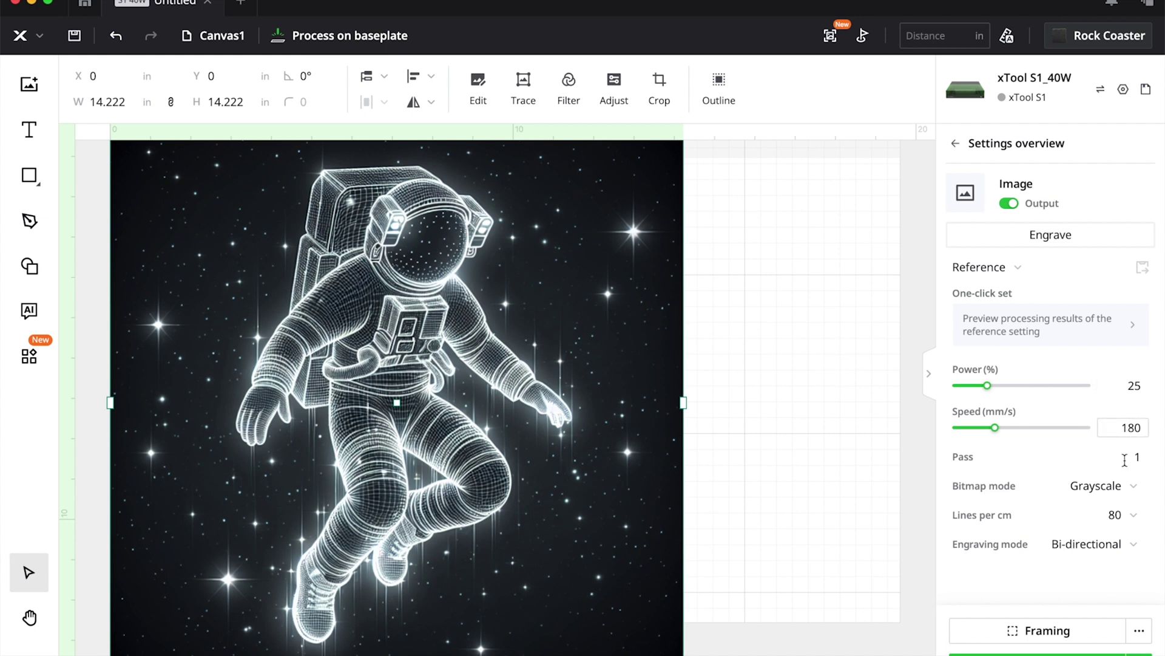
click(1085, 487)
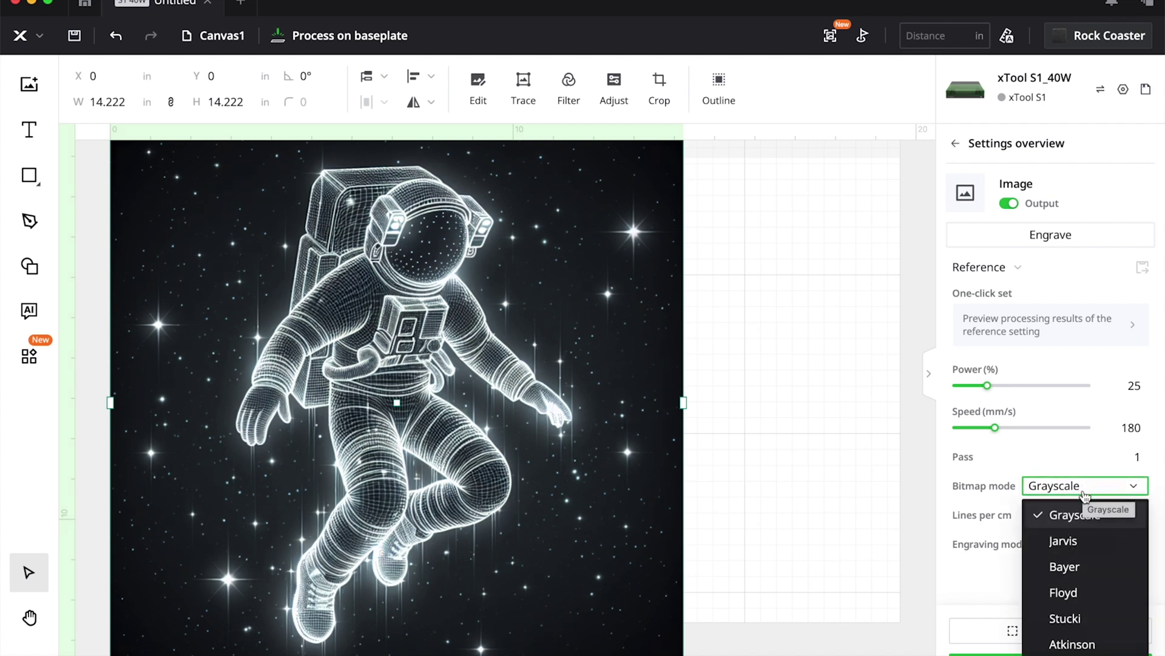
click(1085, 491)
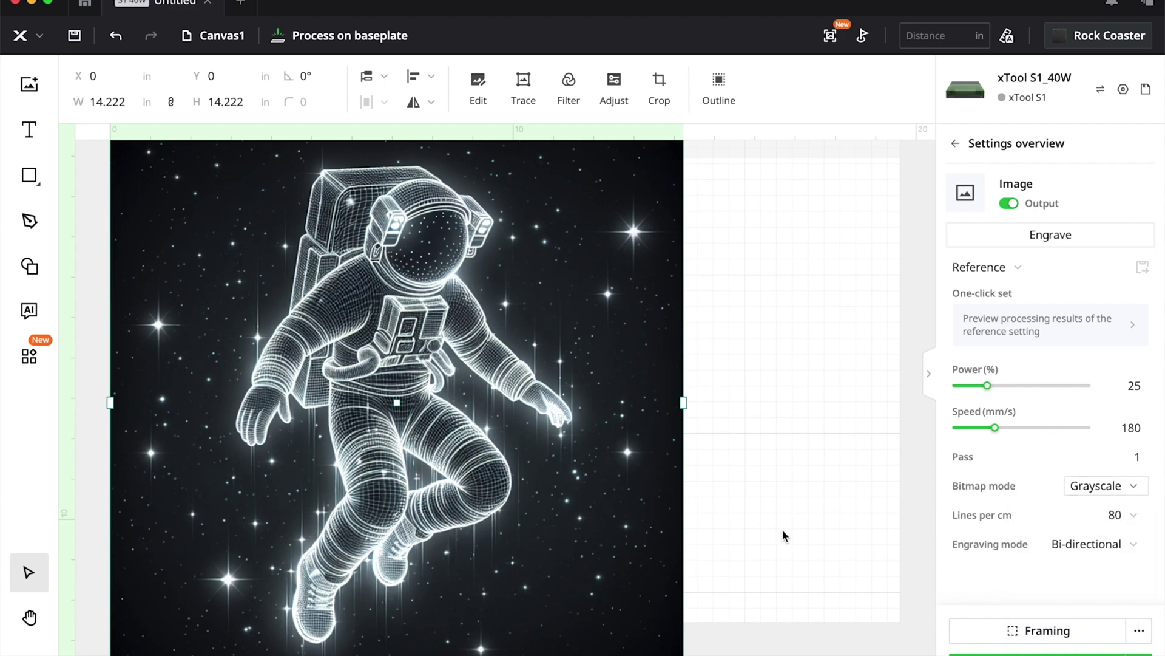
scroll(698, 310, down, 1)
Turn on Invert in Adjustments so the astronaut becomes dark lines on a light background.
click(610, 85)
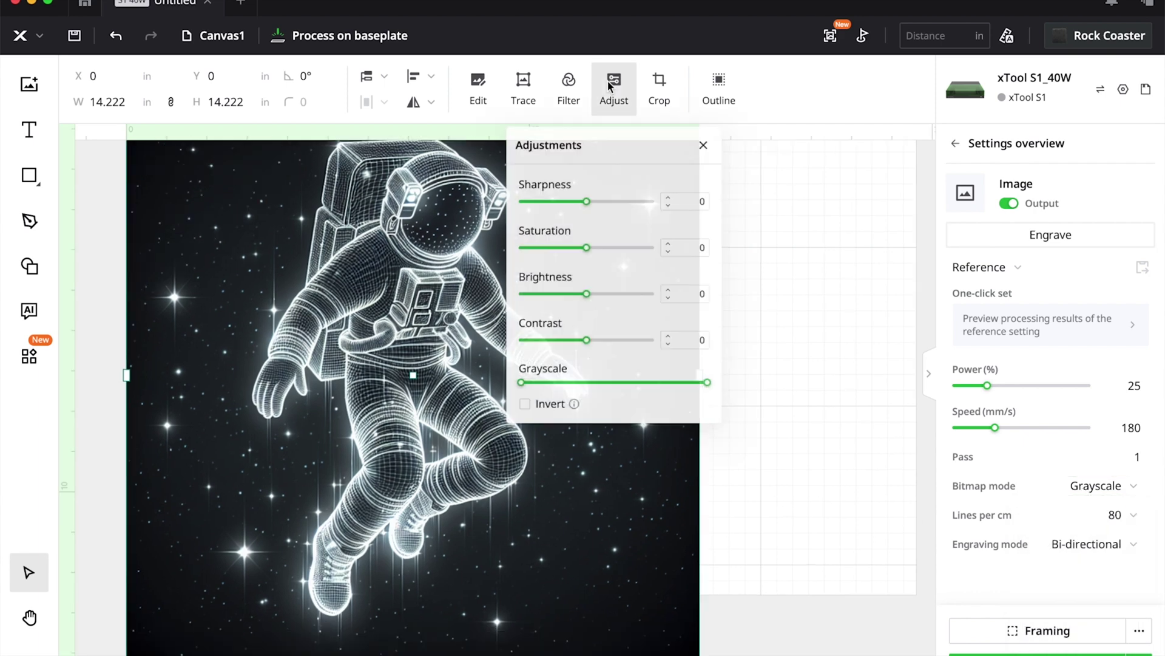
click(520, 412)
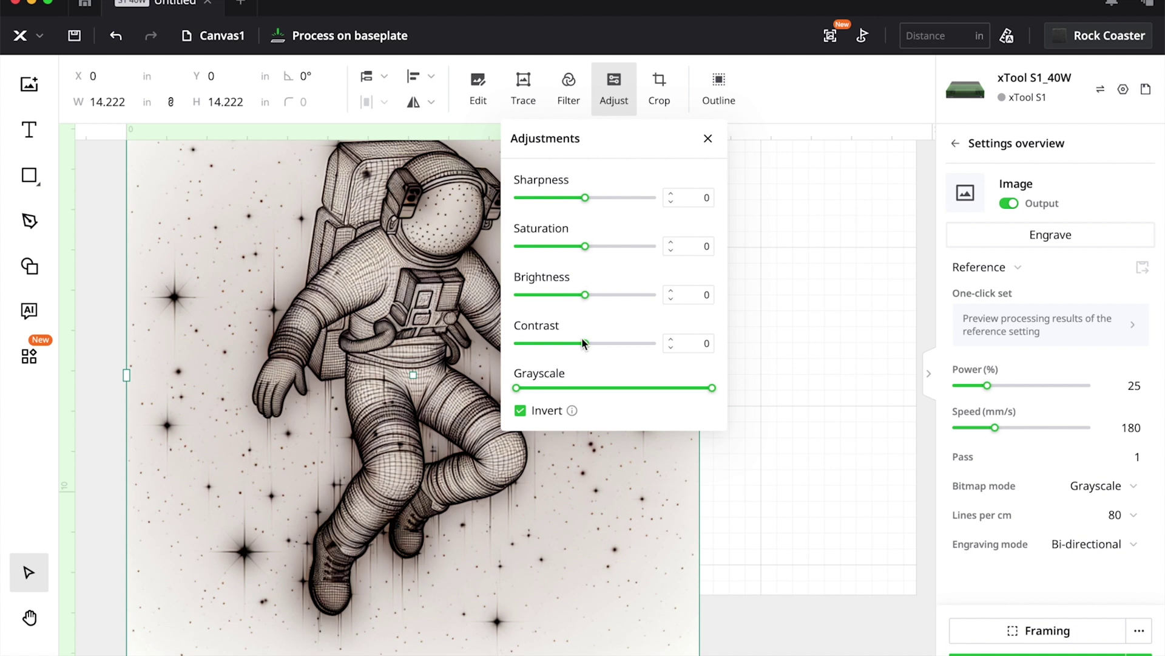
mouse_move(585, 343)
click(850, 338)
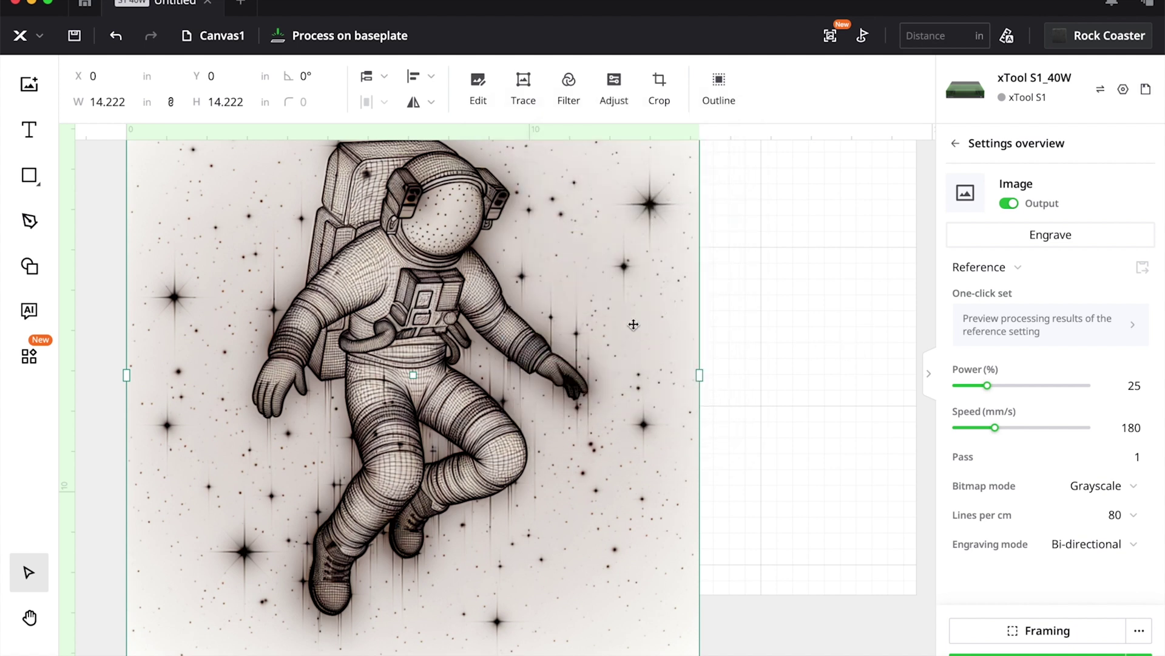
In the image editor, magic-wand away the light background and brownish halo, undoing one bad removal.
click(488, 92)
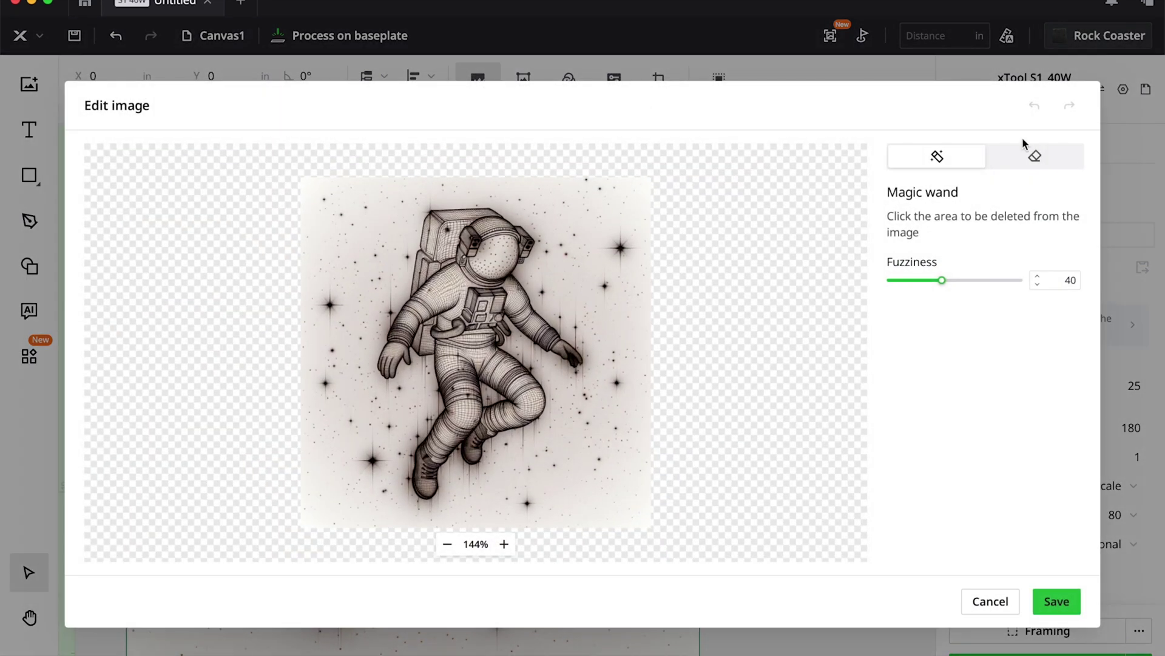
click(1032, 162)
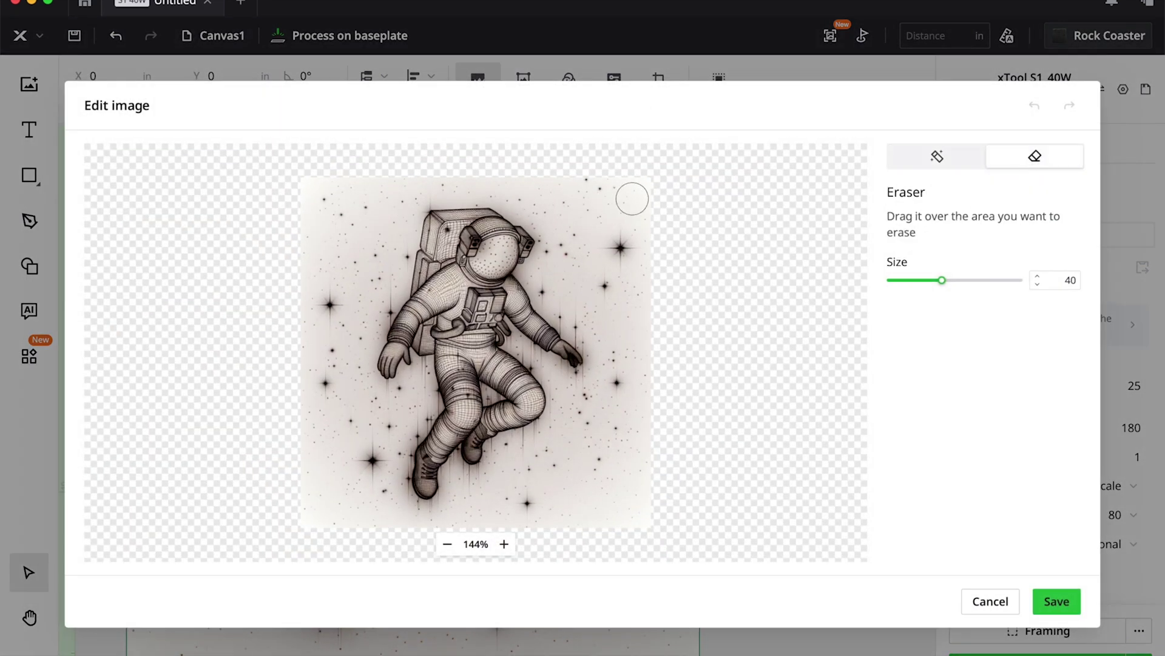
click(948, 161)
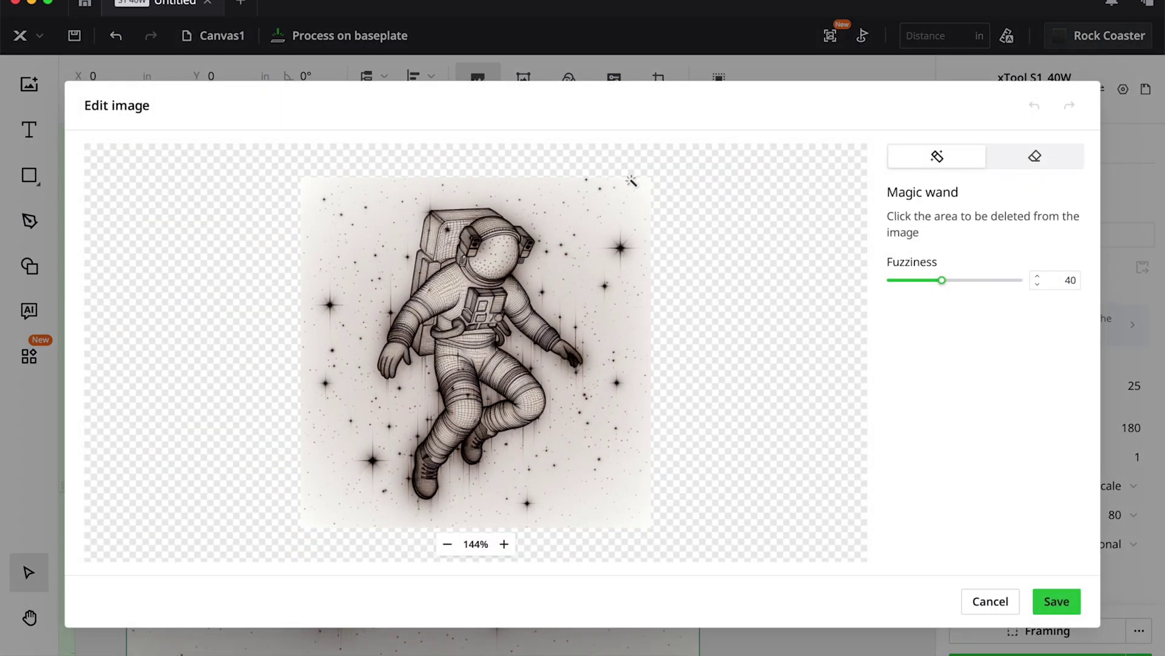
click(561, 190)
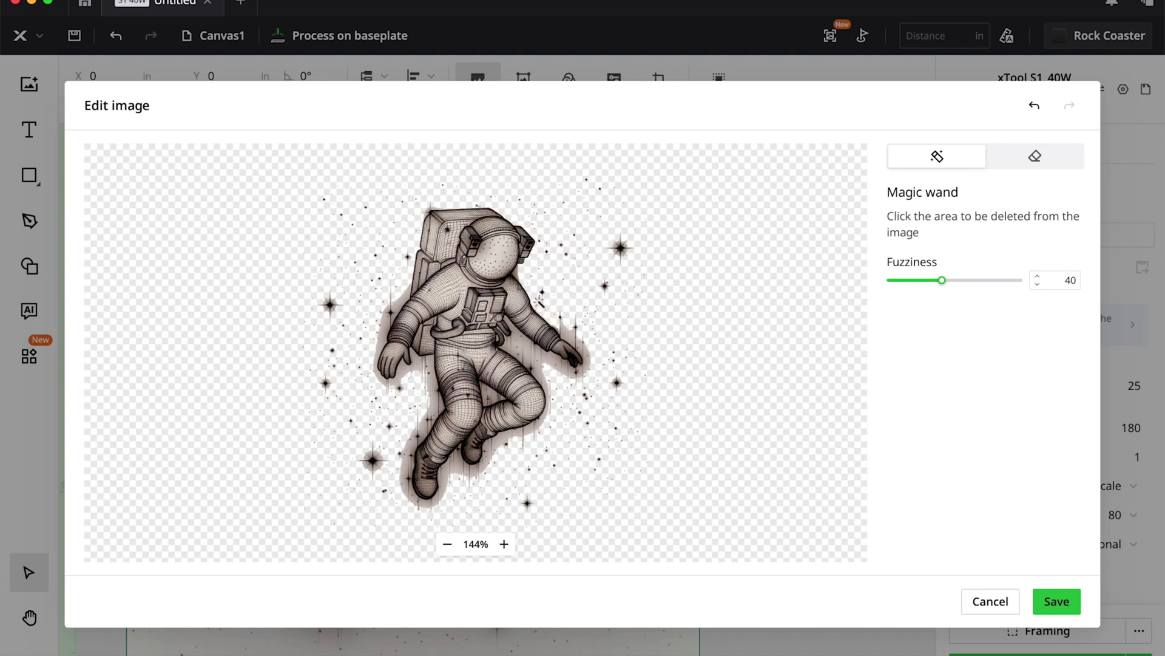
click(589, 355)
click(503, 544)
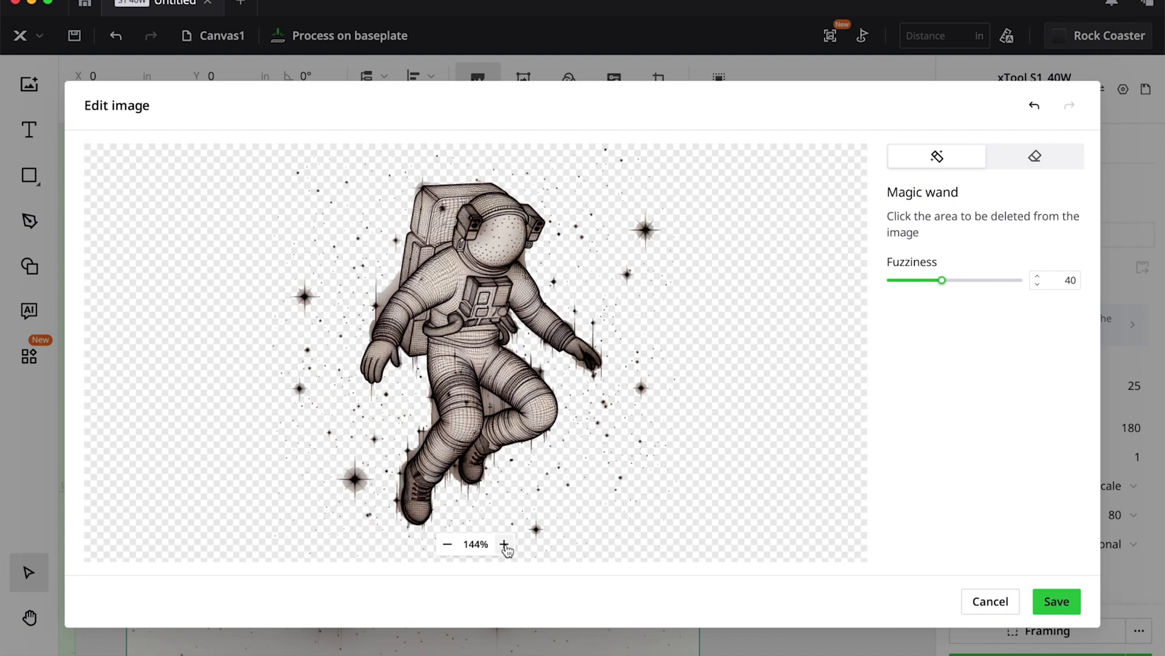
click(504, 544)
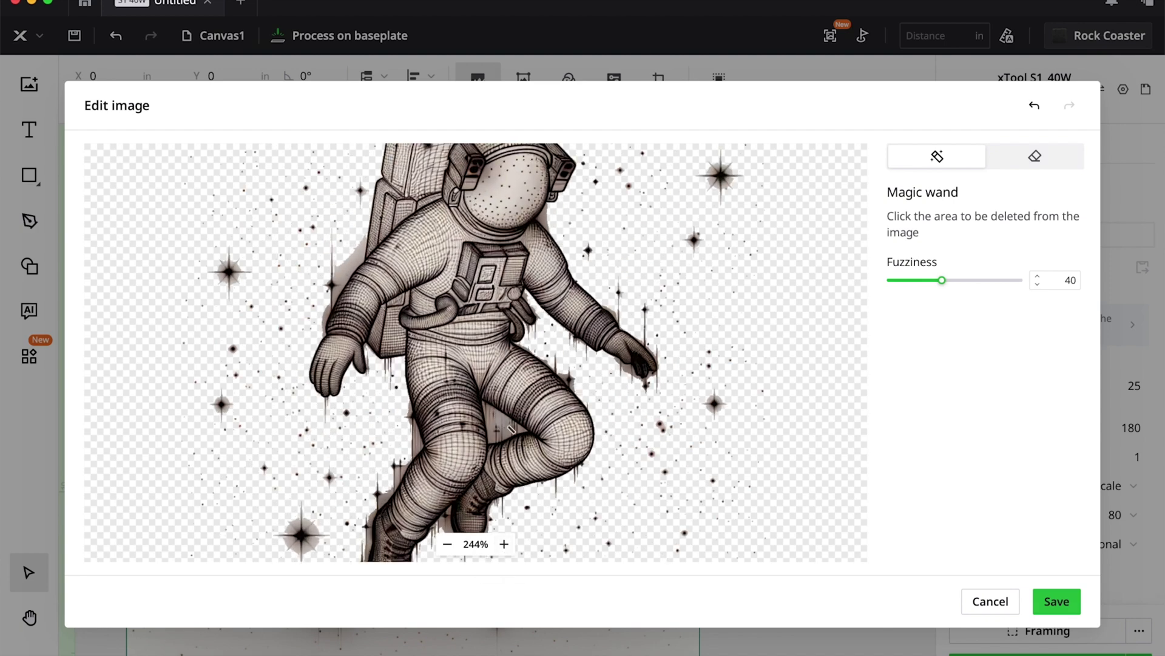
click(509, 428)
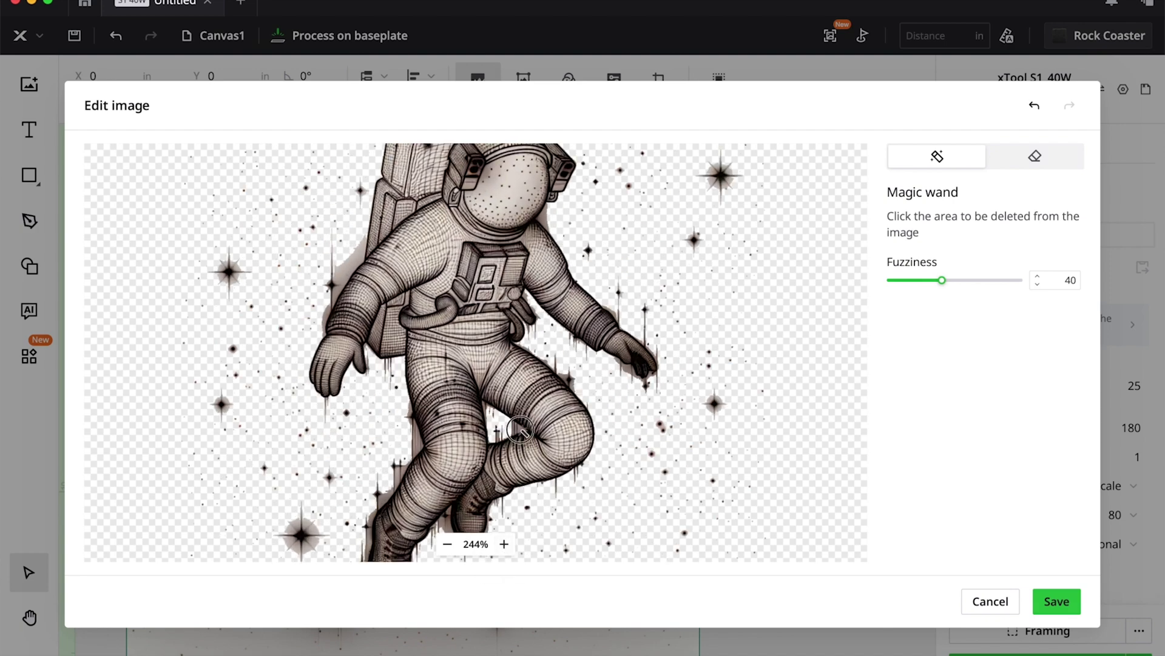
key(super+z)
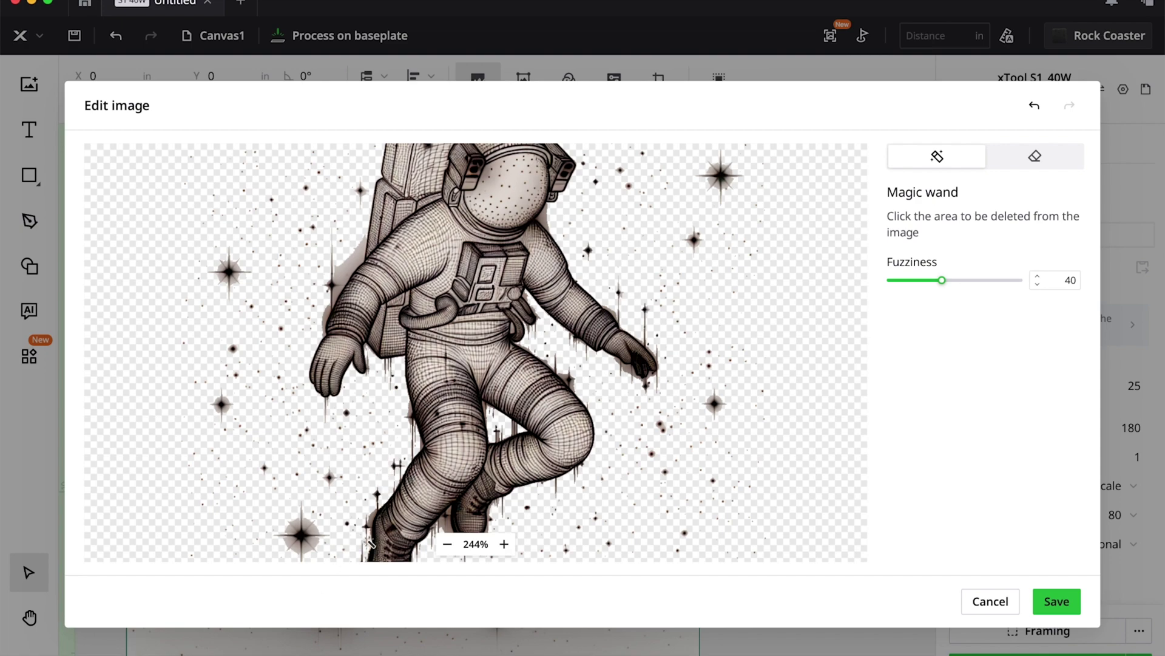
Zoom closer into the edit preview and switch to the Eraser tool.
scroll(479, 518, down, 3)
click(504, 543)
click(503, 543)
click(504, 543)
scroll(607, 486, down, 3)
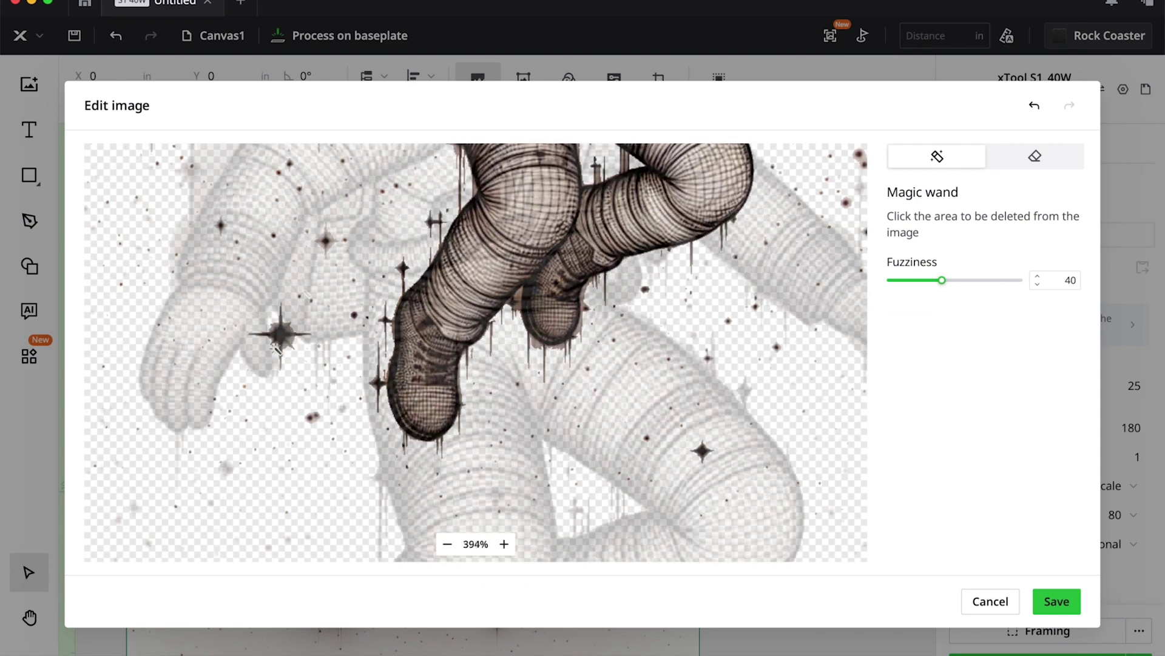
scroll(425, 303, up, 5)
scroll(257, 217, up, 3)
scroll(257, 217, up, 5)
scroll(333, 304, right, 5)
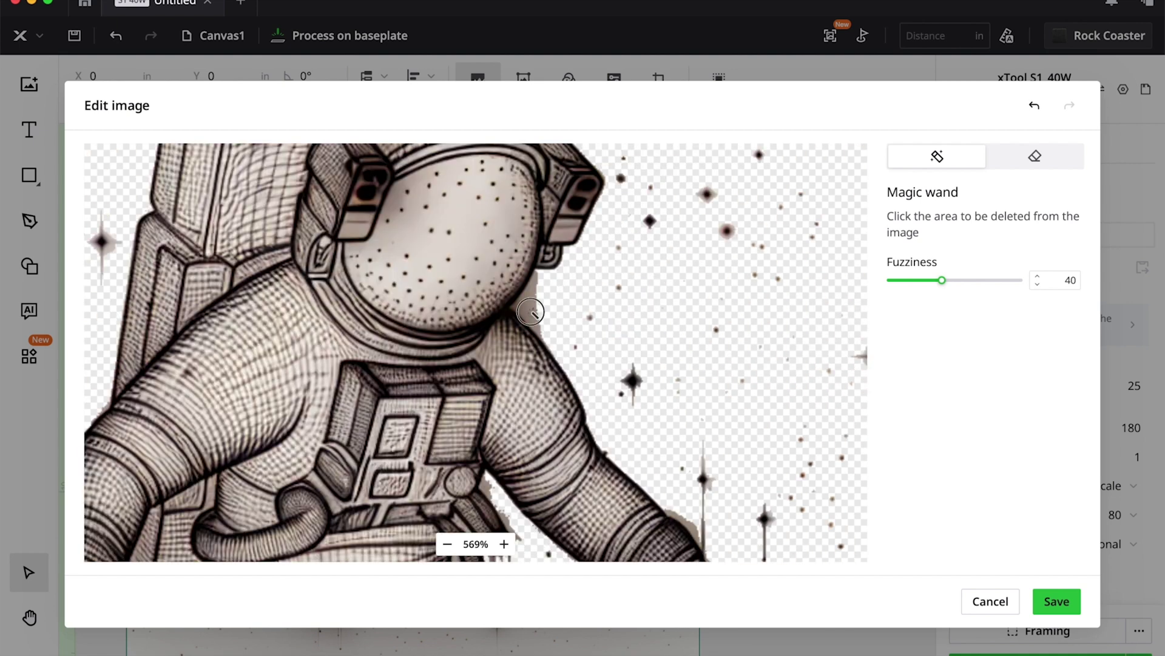
scroll(425, 394, down, 5)
scroll(483, 501, up, 2)
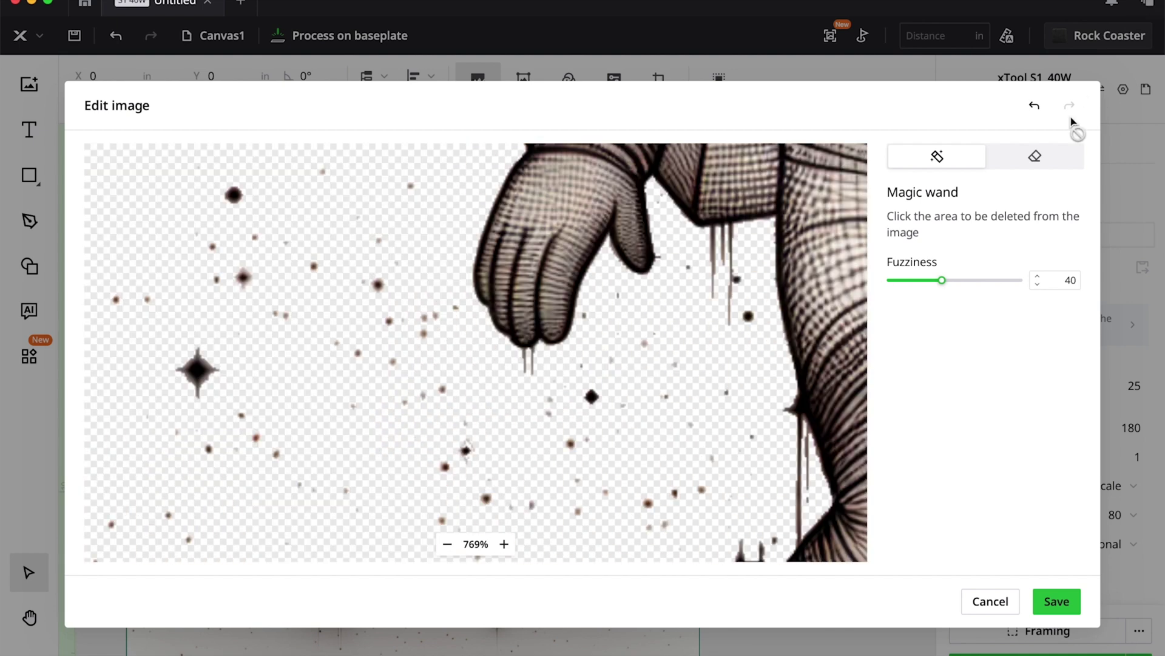
click(1038, 156)
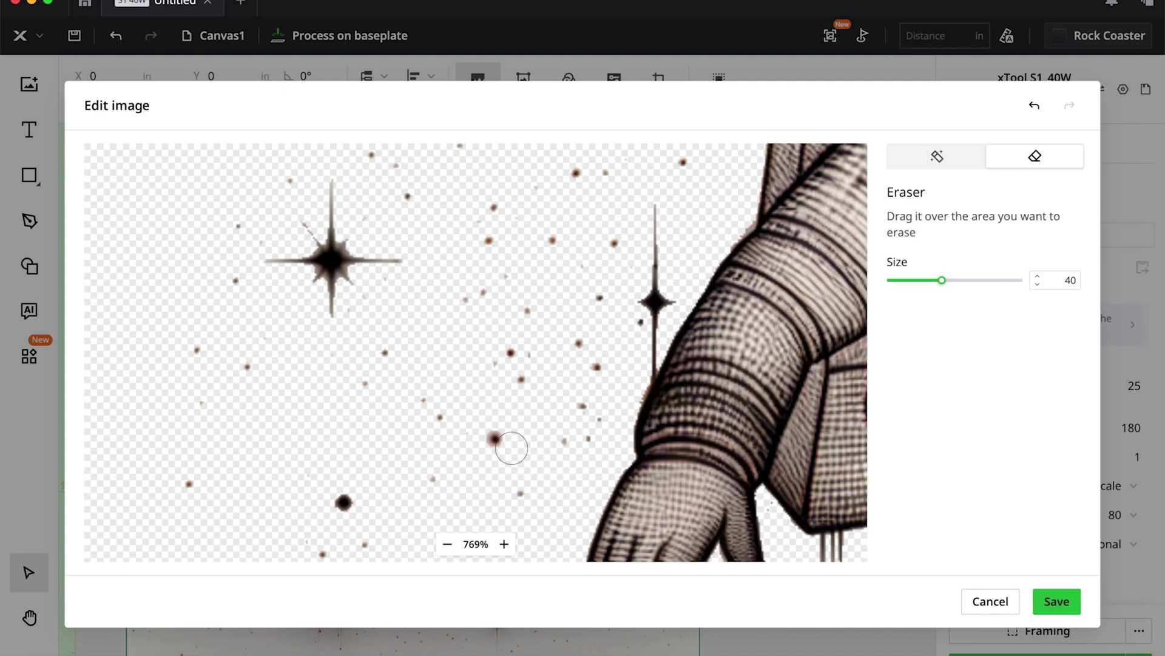
Erase stray stars around the astronaut and save the cleaned image back to the canvas.
scroll(494, 437, up, 5)
scroll(494, 437, right, 4)
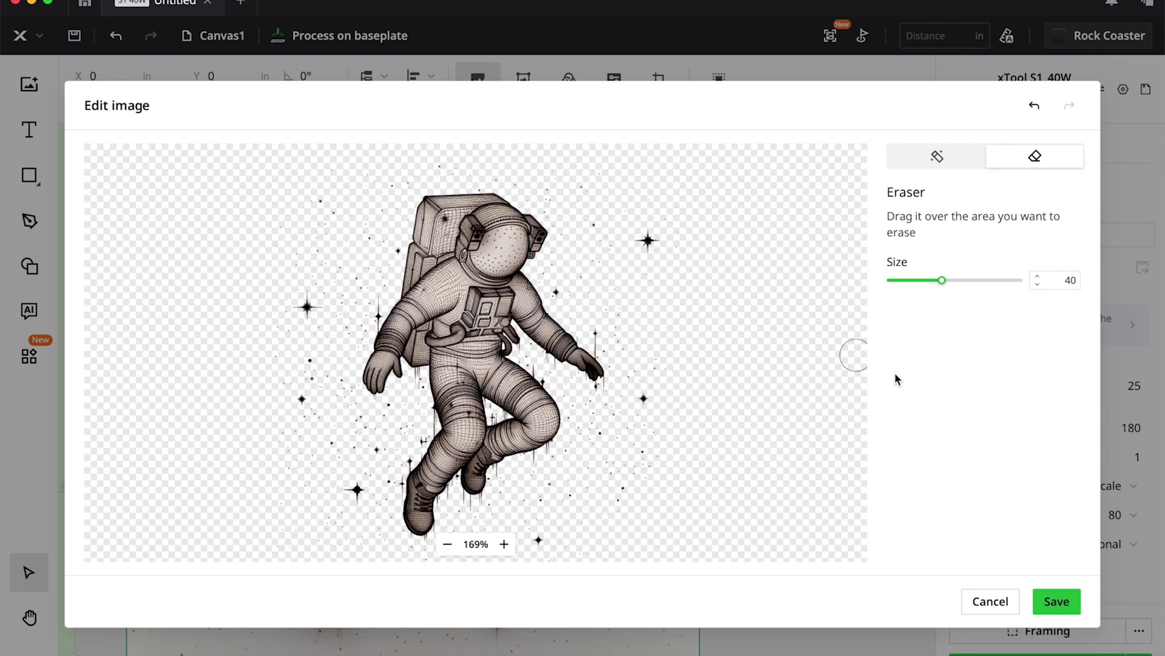
click(1056, 601)
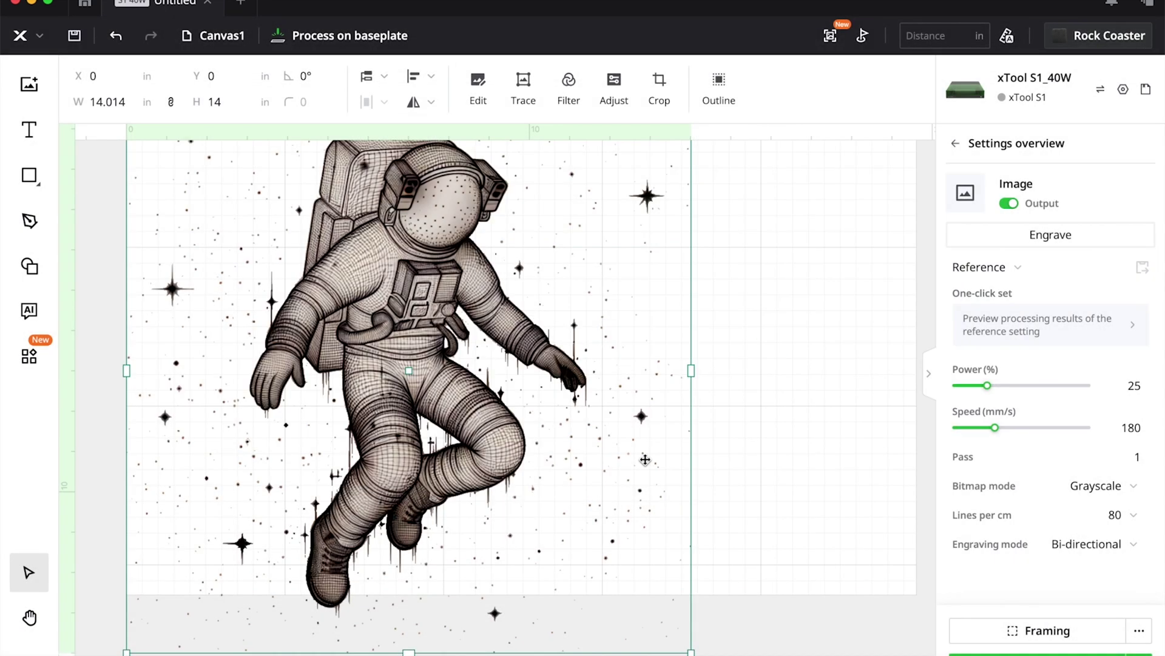
Apply the Black-and-white filter to the astronaut image.
click(568, 91)
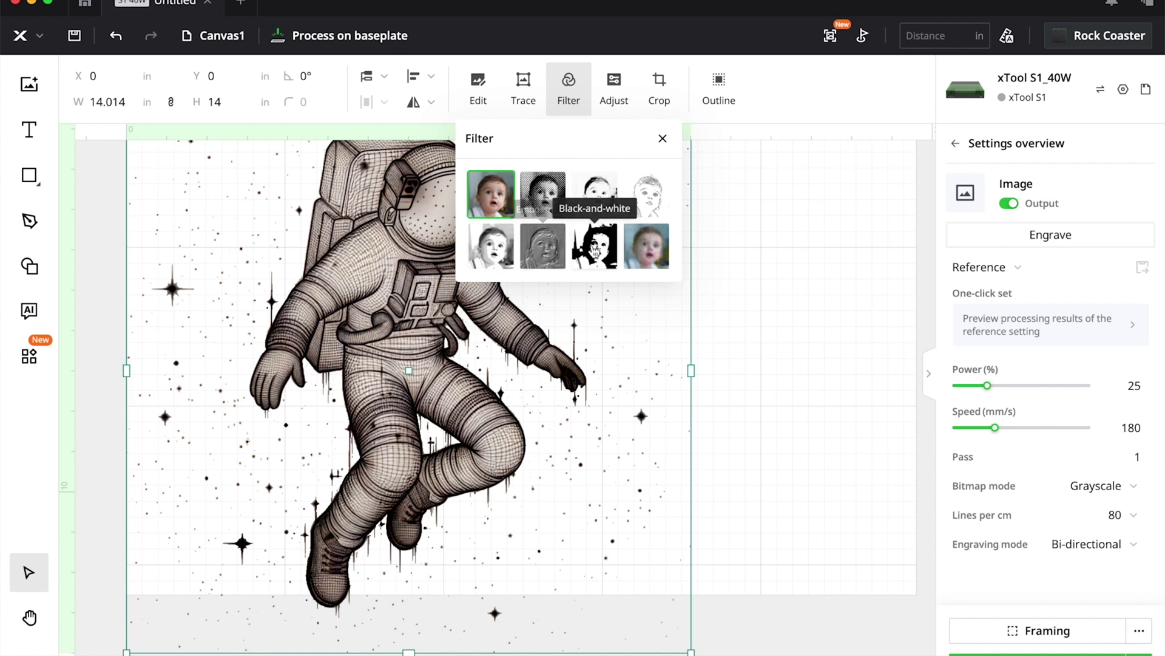
click(595, 250)
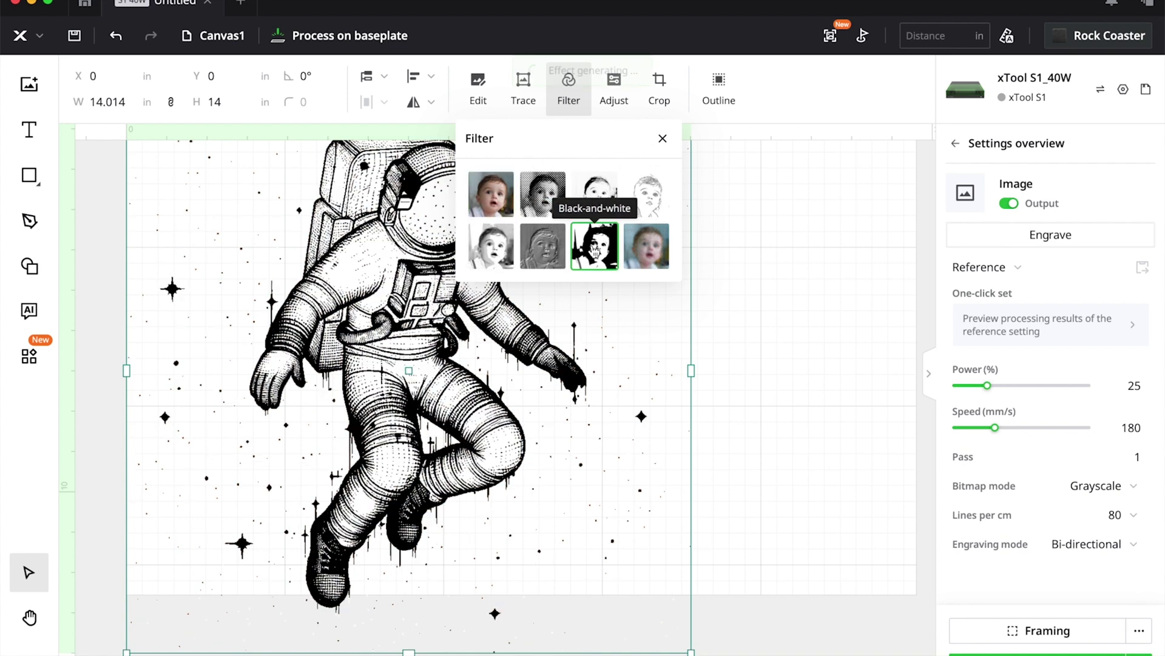
click(781, 294)
scroll(782, 294, left, 5)
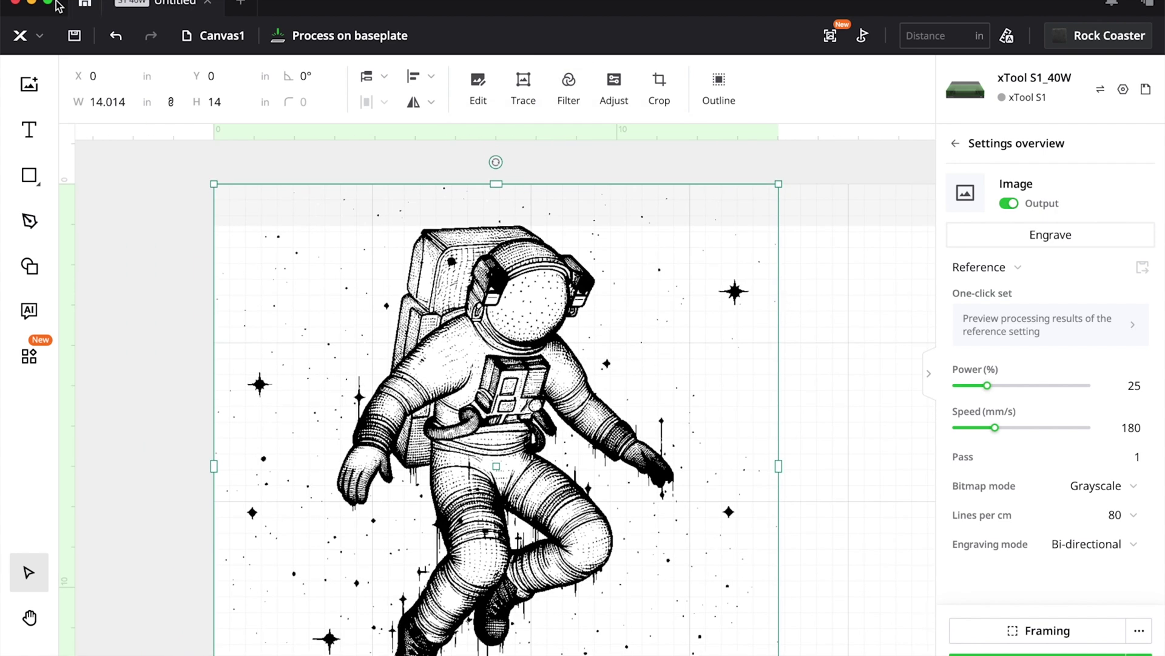
Save the project as 'Astronaut Coaster Hold Apes' and deselect the image.
click(36, 35)
mouse_move(52, 84)
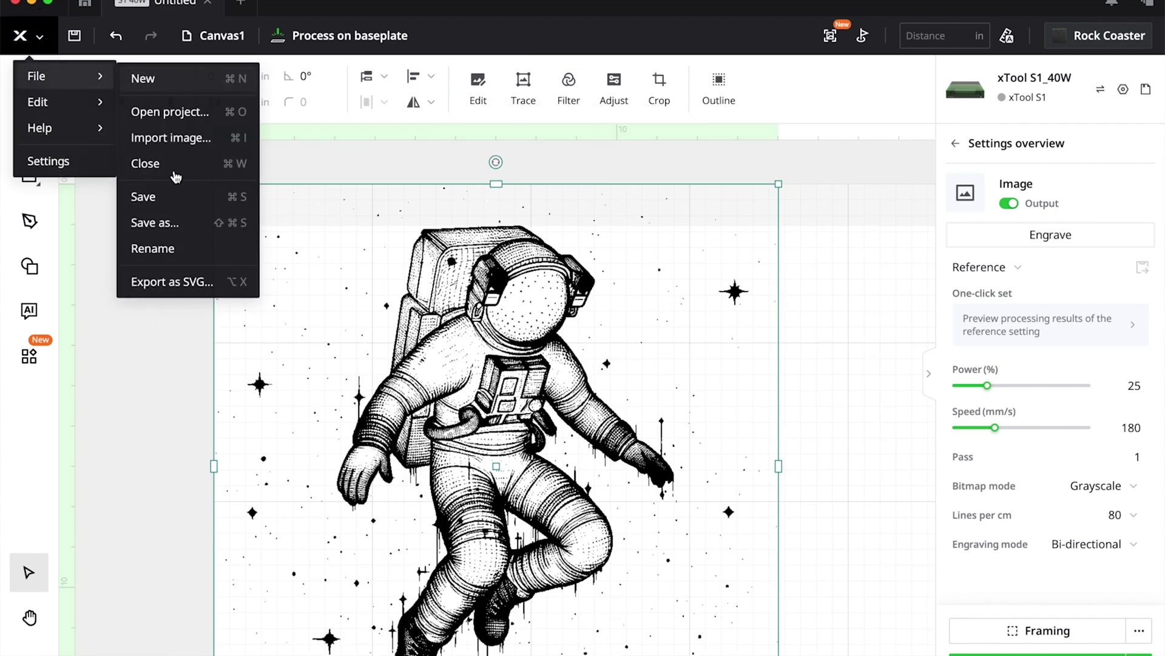
click(163, 198)
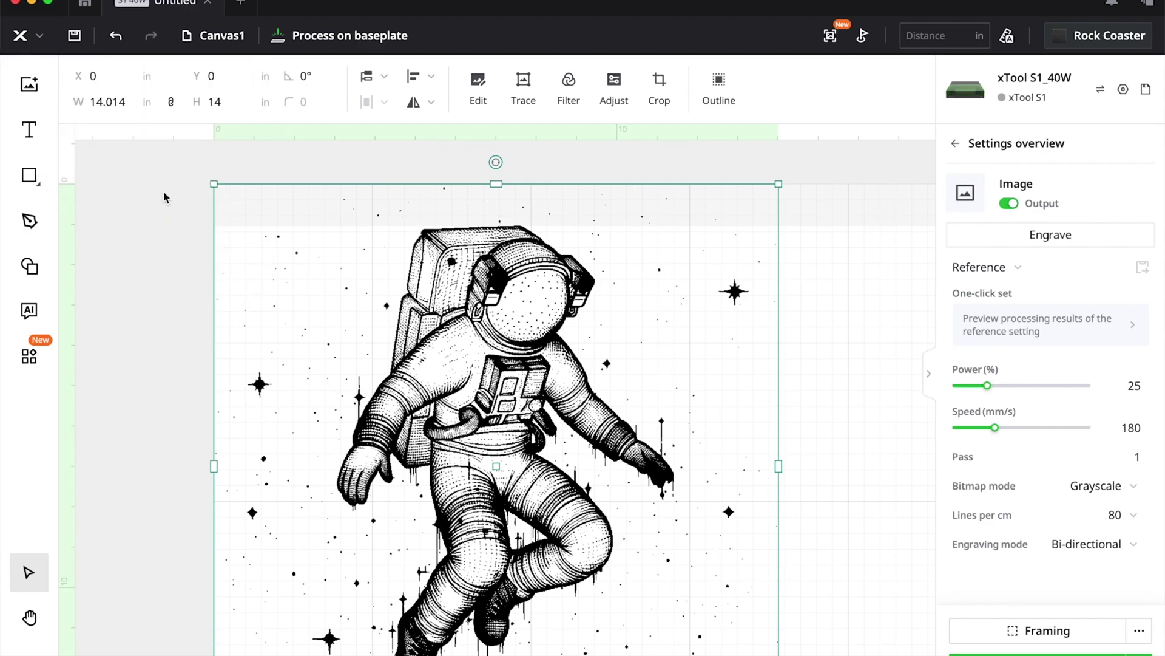
text(Astronaut Coaster Hold Apes)
key(Return)
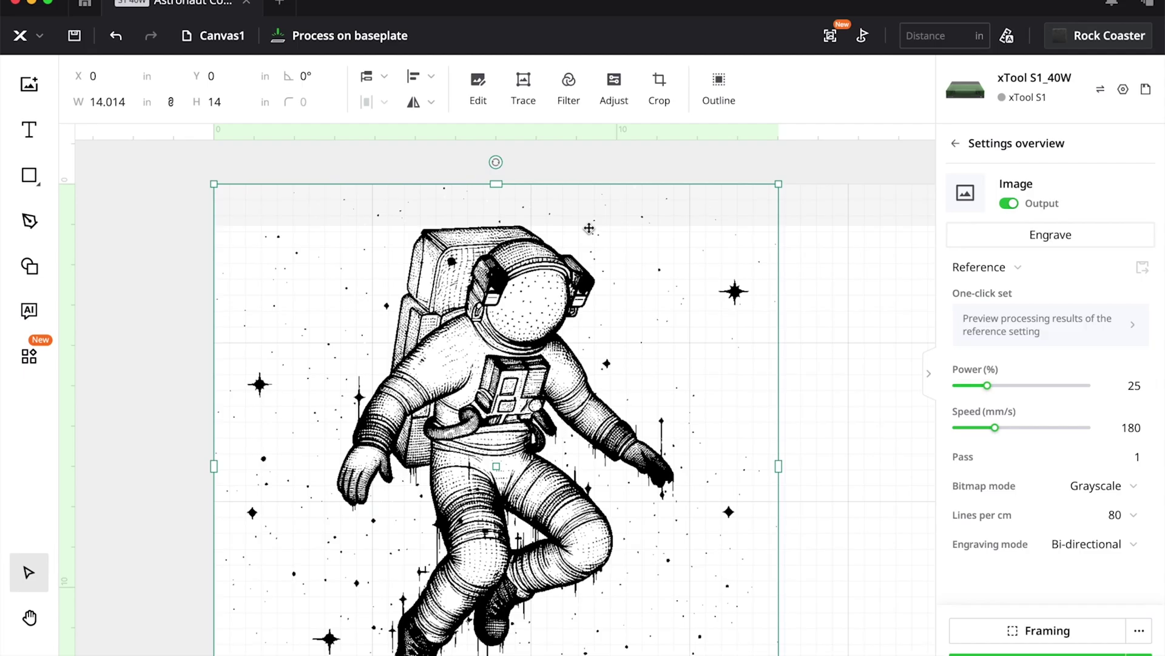
click(840, 290)
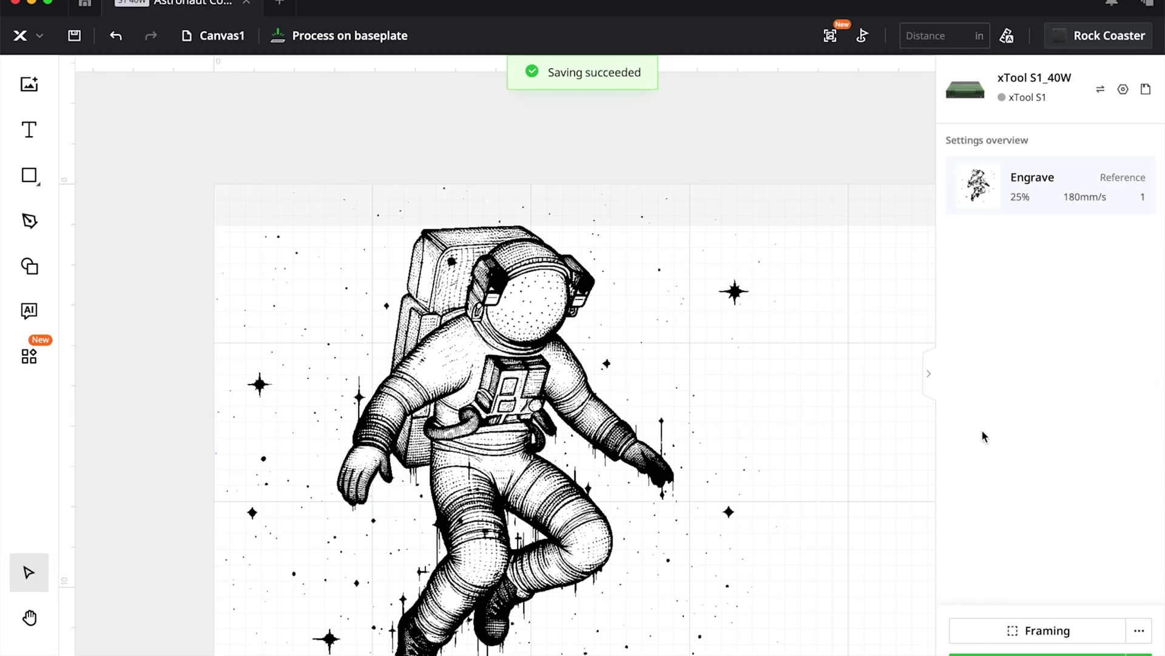
scroll(504, 352, down, 3)
scroll(504, 352, right, 3)
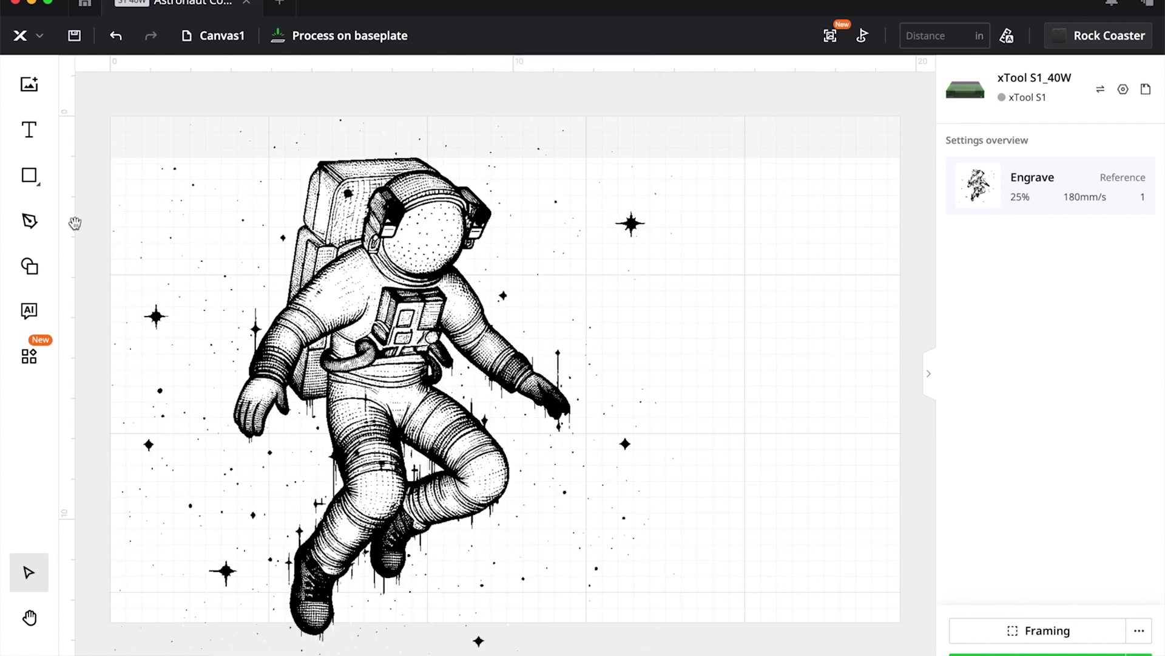
Draw a circle right of the astronaut and set its width to 4 in.
key(c)
click(34, 177)
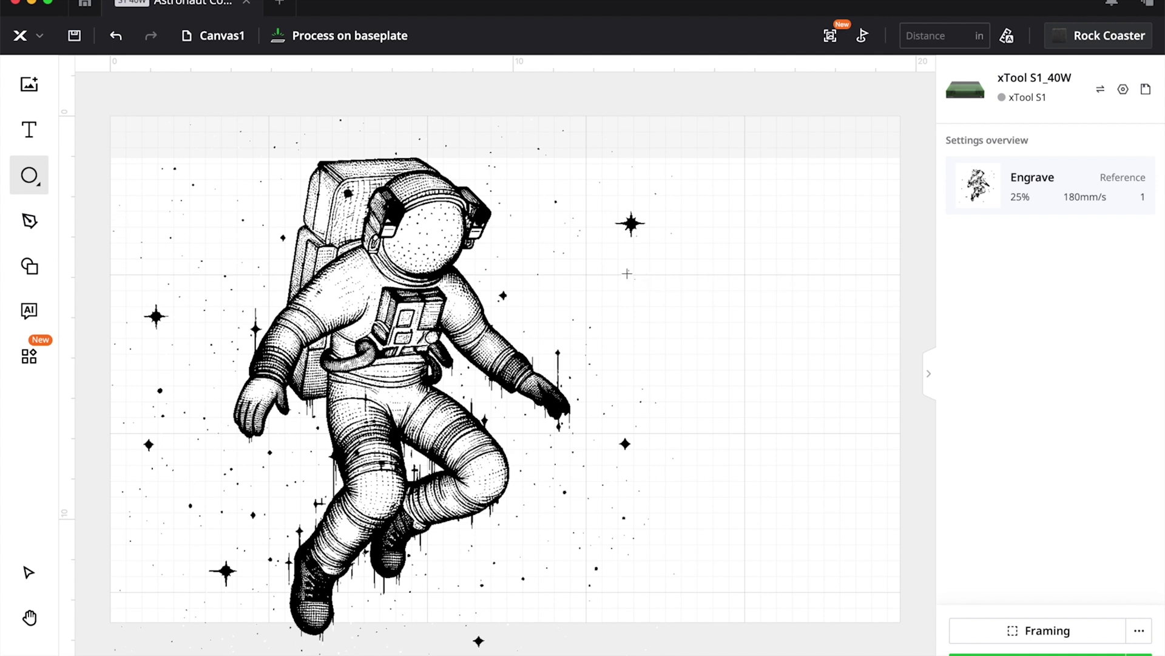
drag(627, 273, 803, 489)
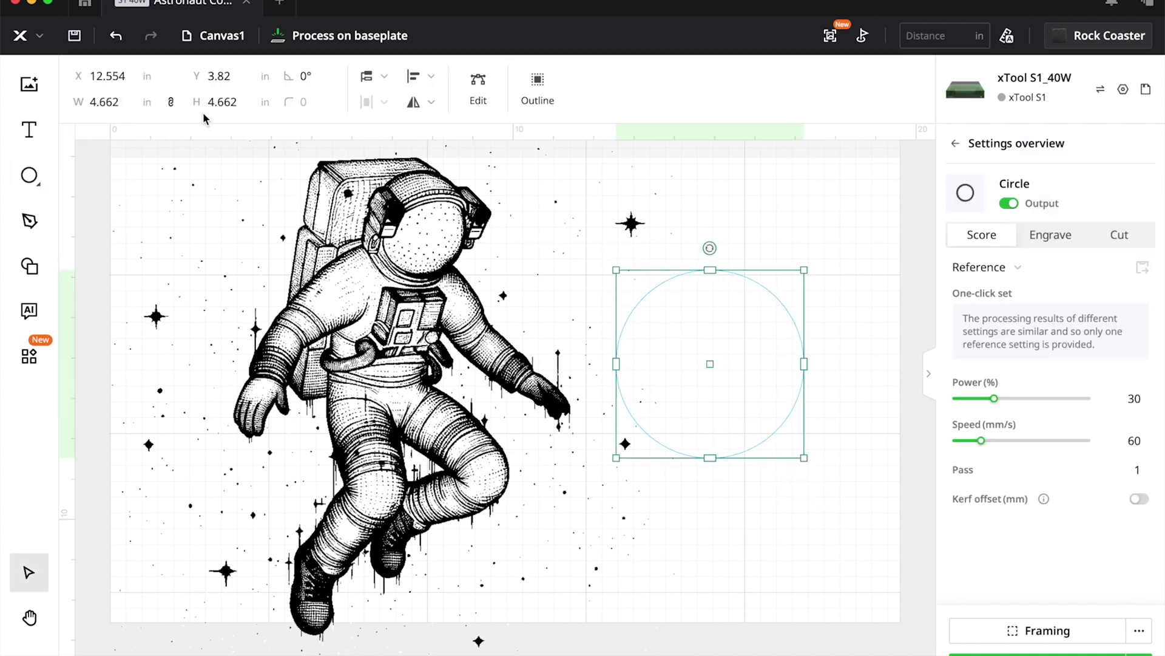
double_click(109, 102)
text(4)
key(Return)
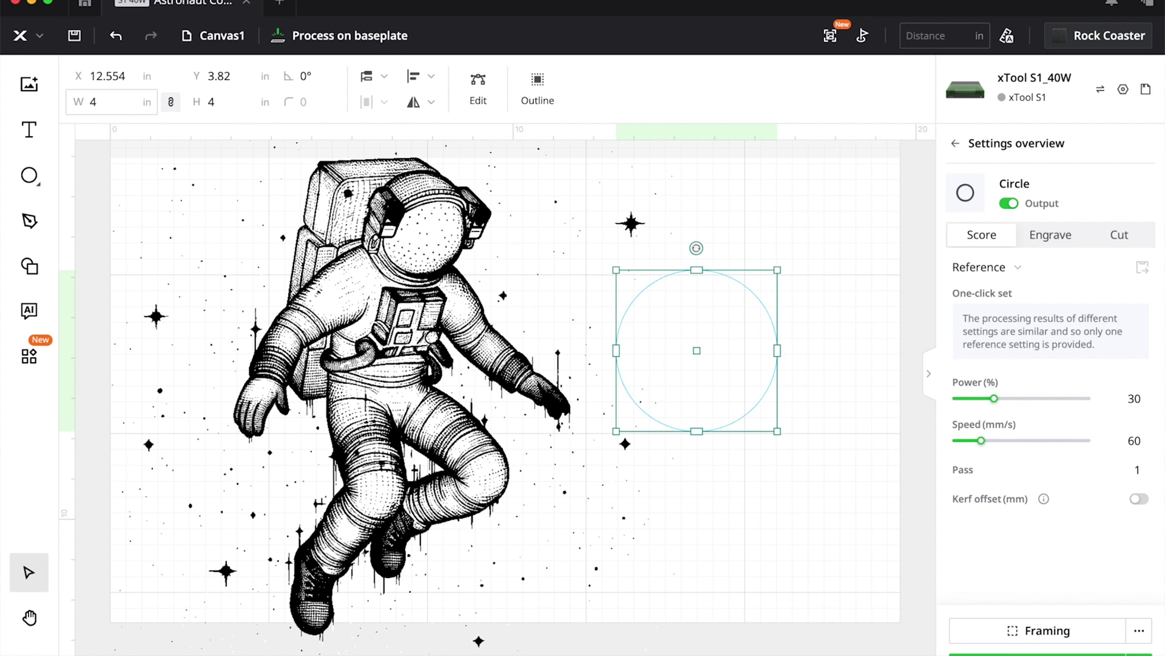
click(729, 191)
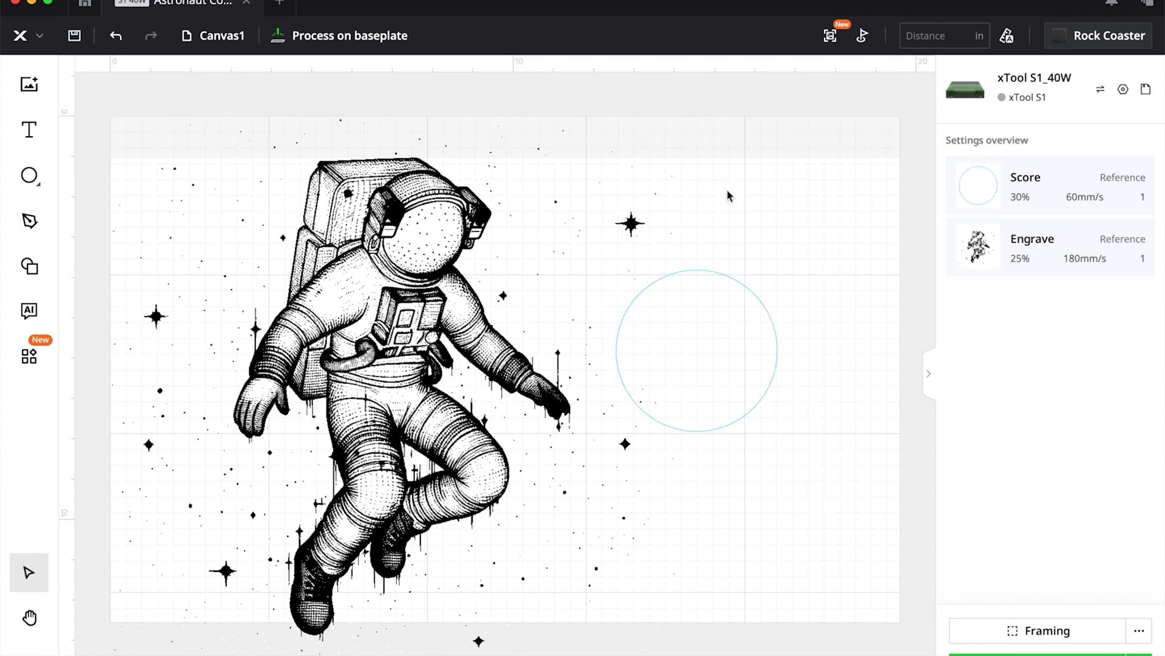
Move the circle to the blue layer, then select the astronaut image.
click(765, 389)
right_click(765, 389)
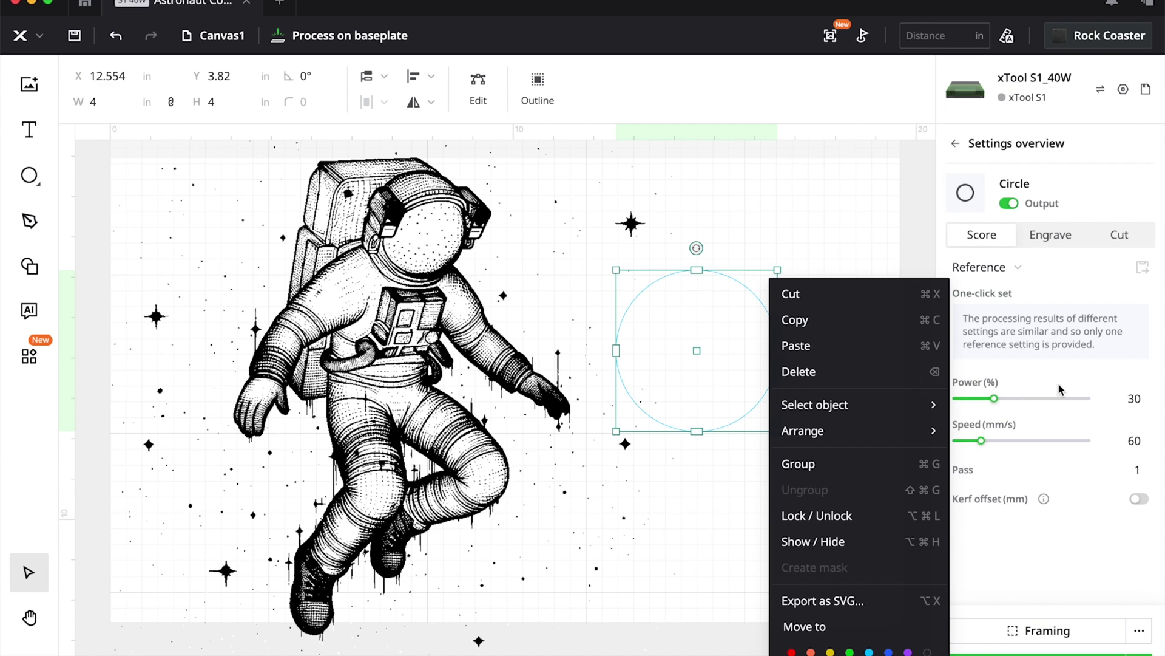
click(892, 649)
click(880, 325)
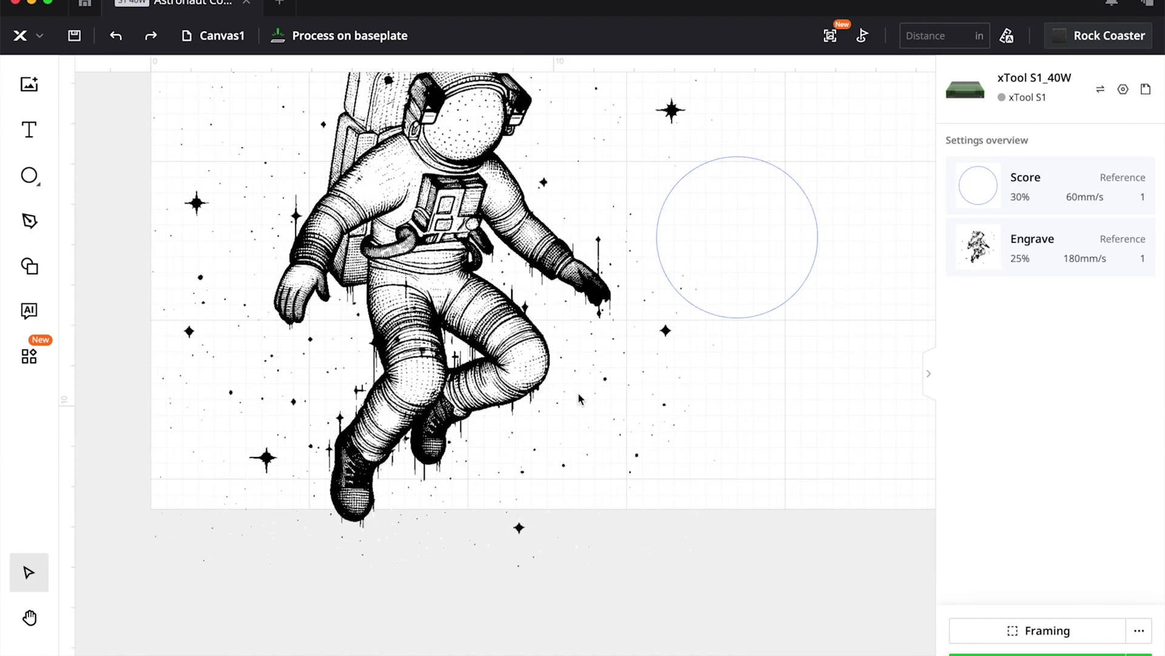
click(534, 366)
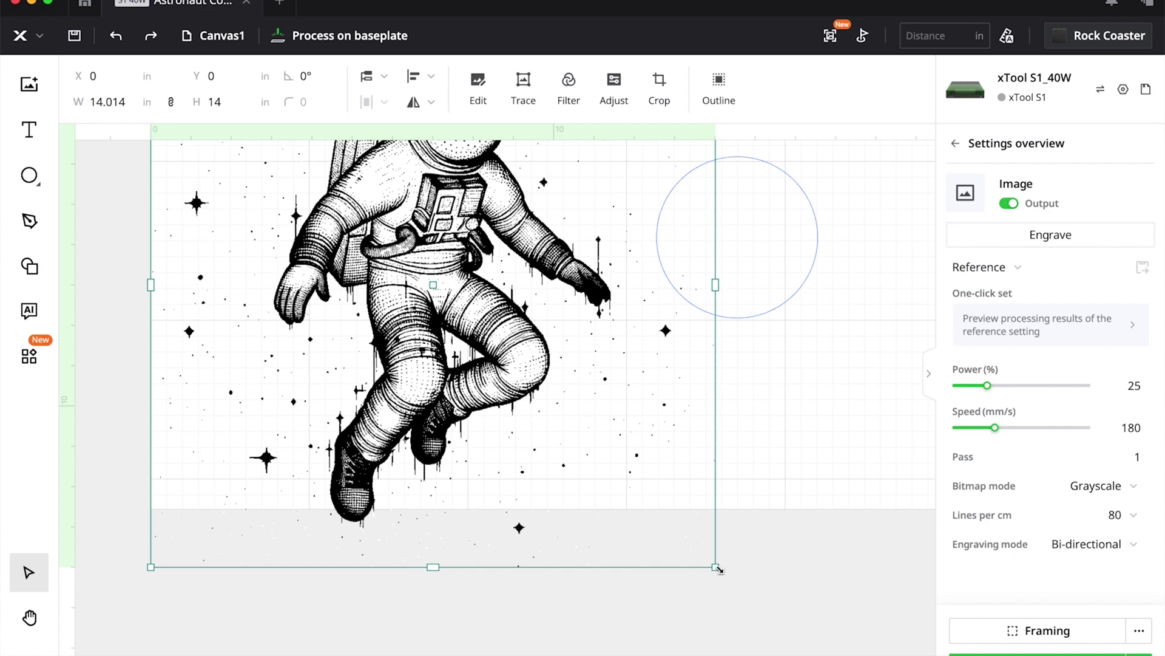
Shrink the astronaut to 3.784 × 3.78 in and centre it inside the 4 in circle.
drag(717, 568, 417, 269)
drag(417, 269, 381, 209)
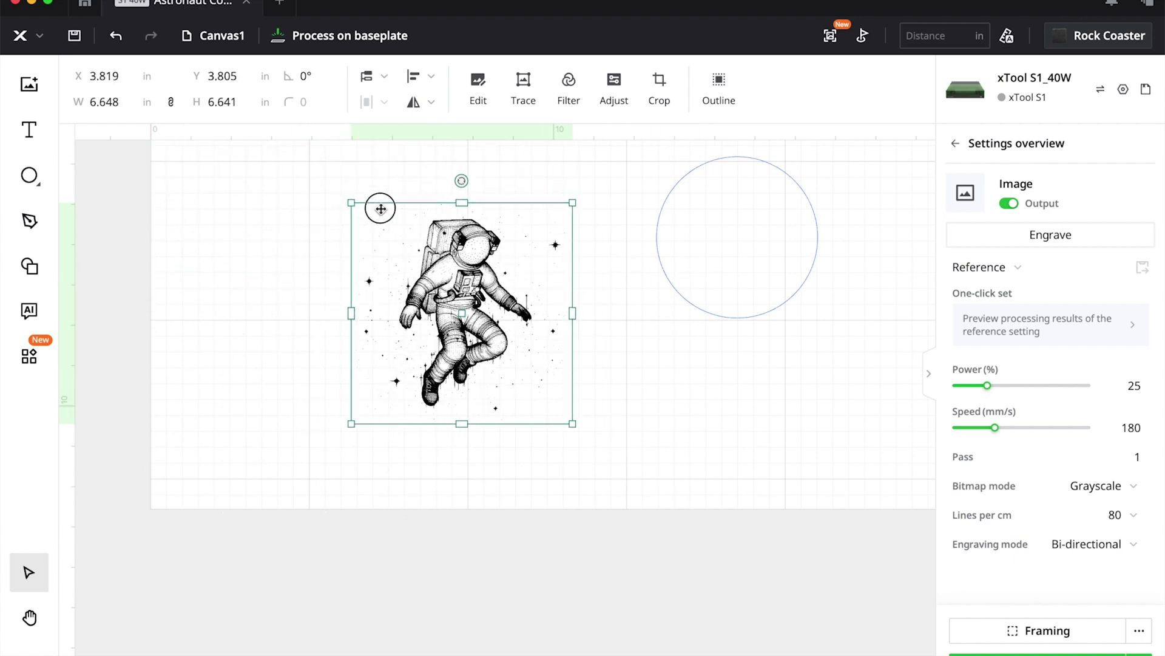
drag(350, 423, 413, 356)
drag(487, 312, 735, 273)
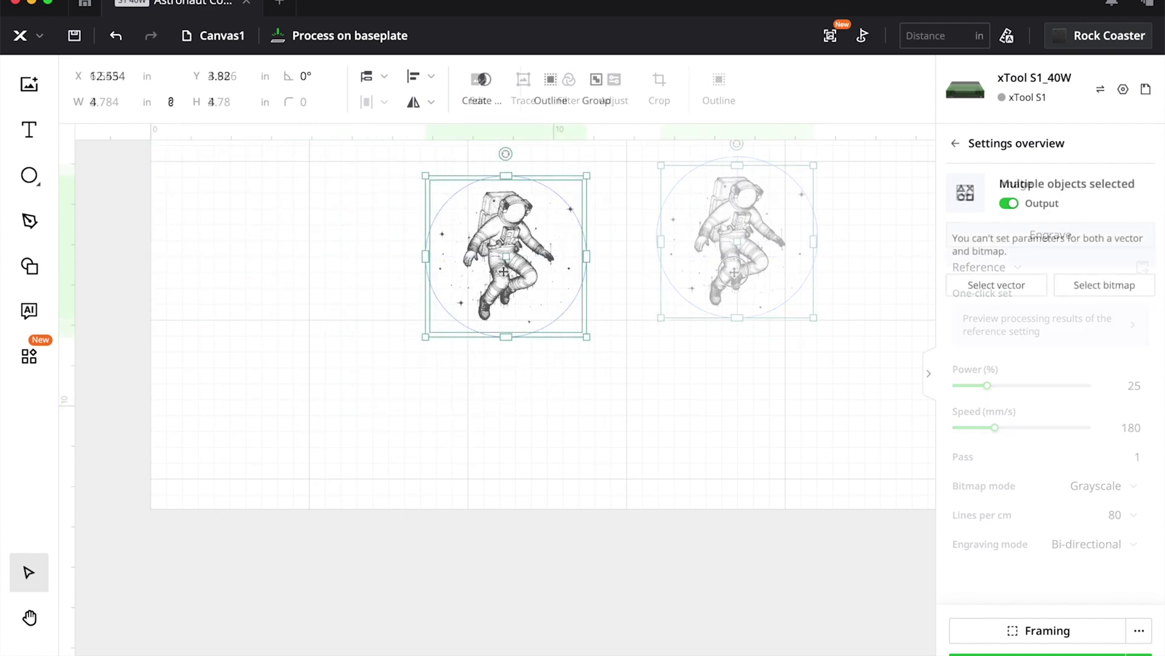
scroll(502, 270, up, 6)
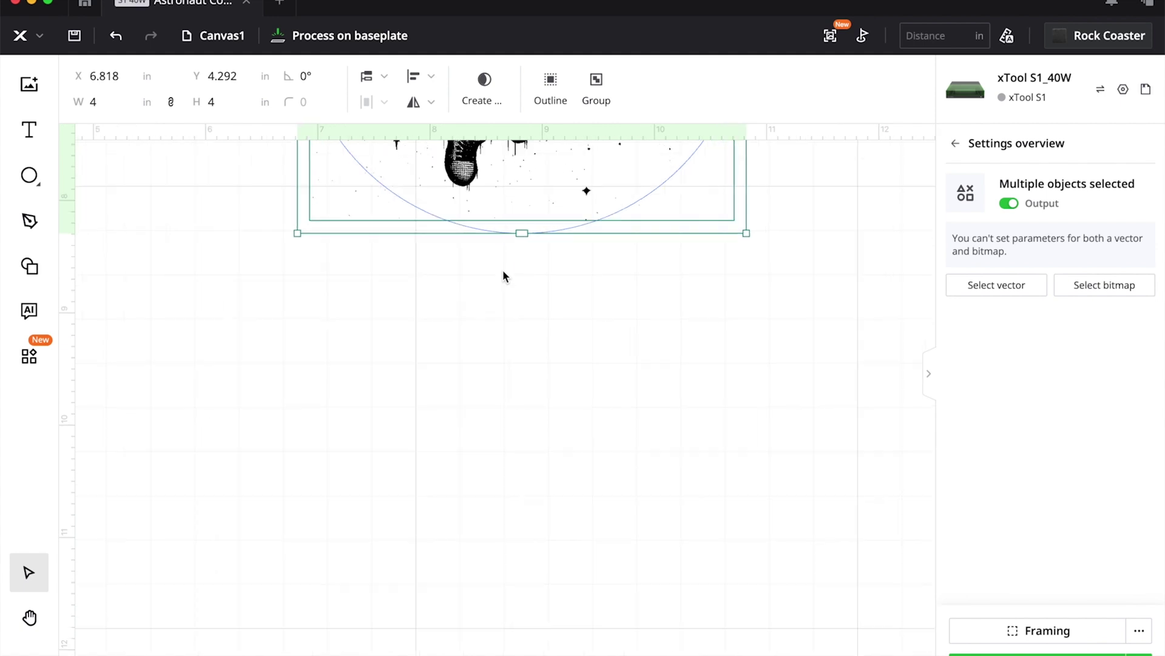
drag(503, 274, 502, 638)
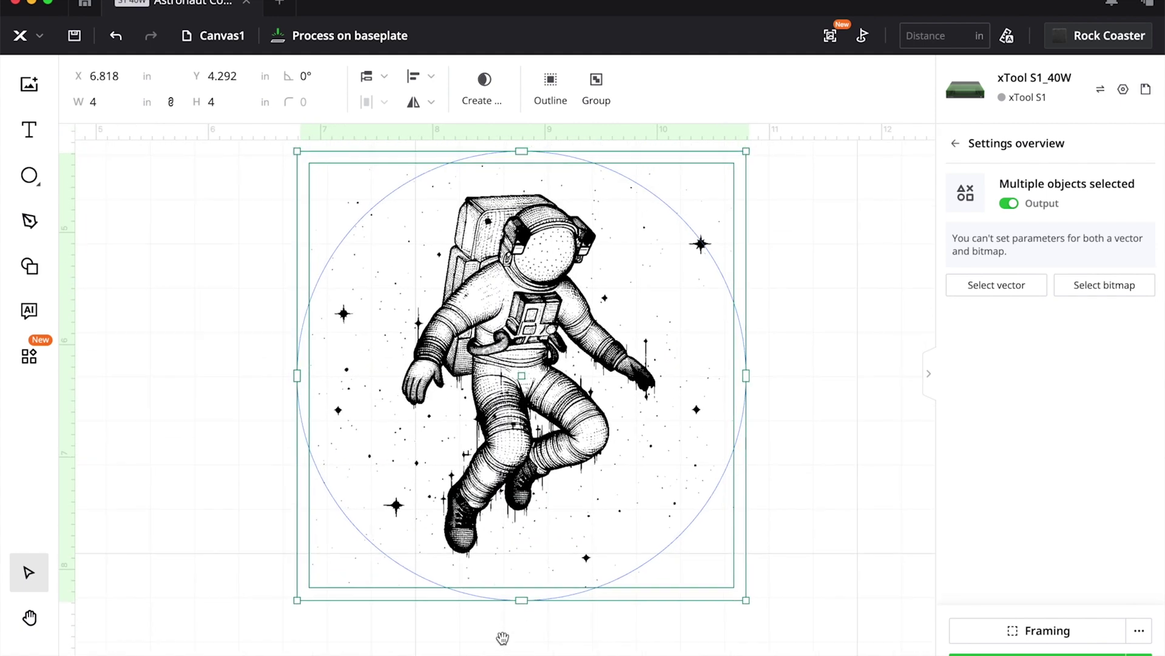
click(891, 346)
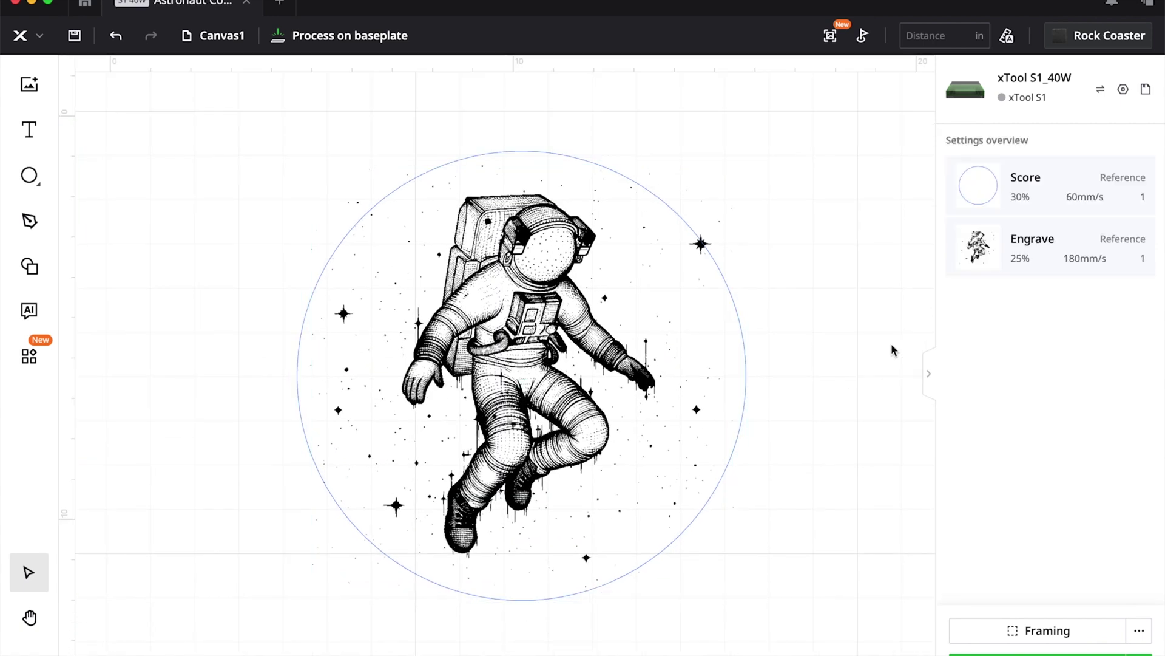
click(612, 341)
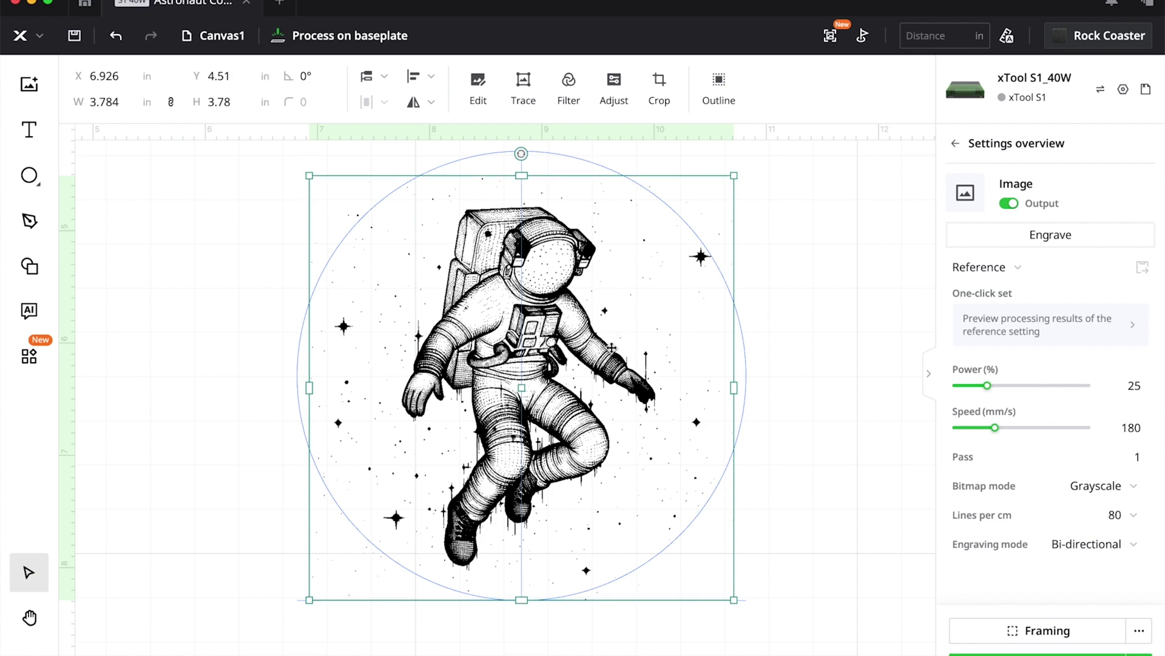
drag(612, 347, 611, 347)
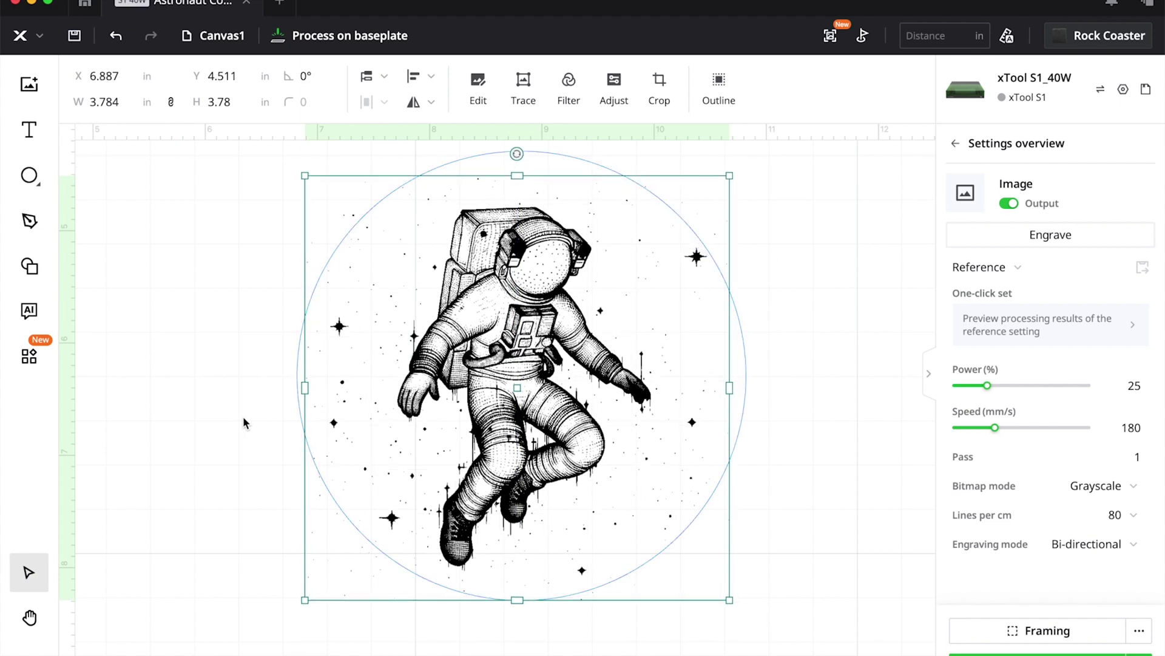
Duplicate the astronaut image and move the copy to the right of the circle.
key(ctrl+v)
drag(499, 425, 703, 418)
scroll(690, 414, right, 10)
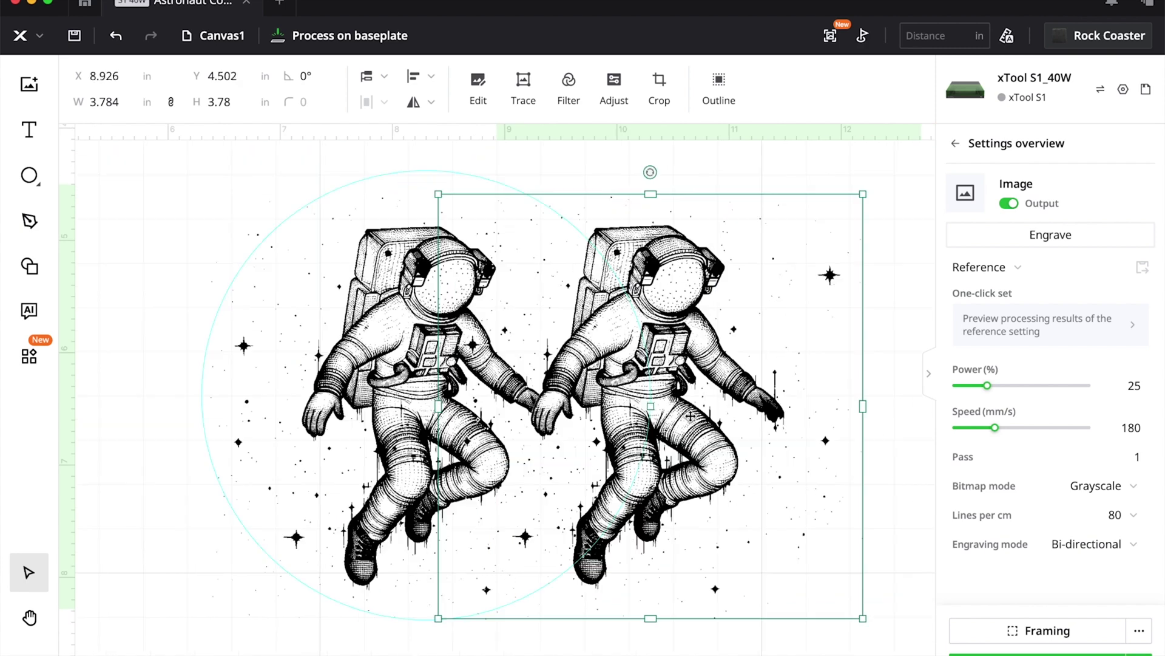
drag(319, 334, 648, 310)
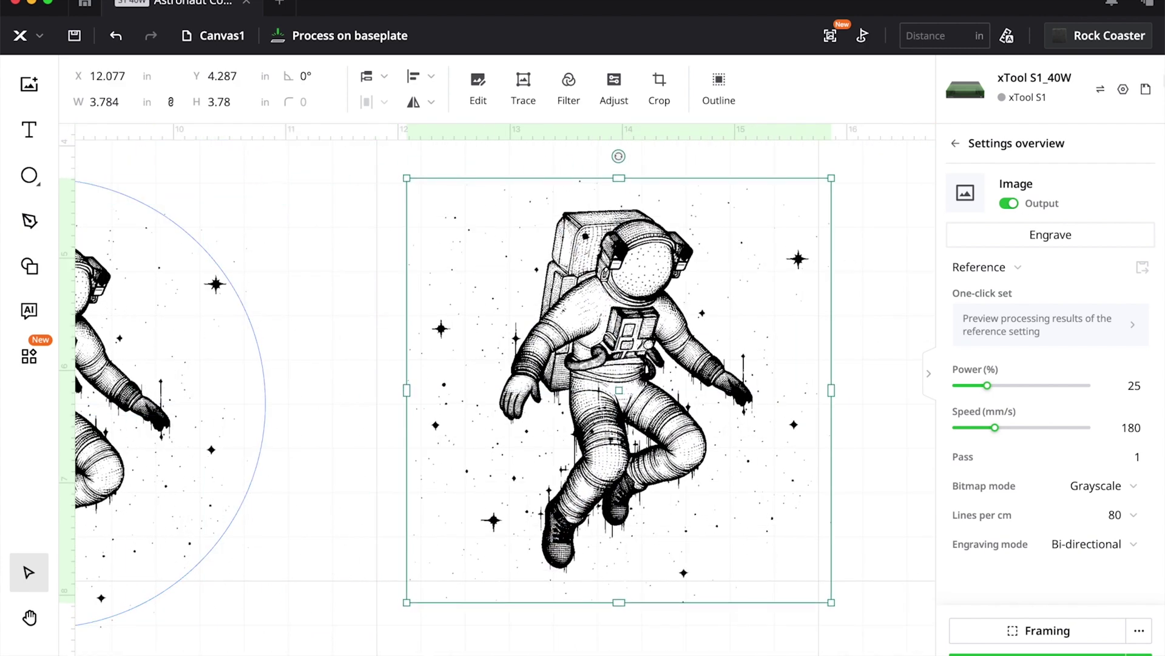
In the copy's editor, erase the astronaut with a size 100 eraser and save.
click(478, 85)
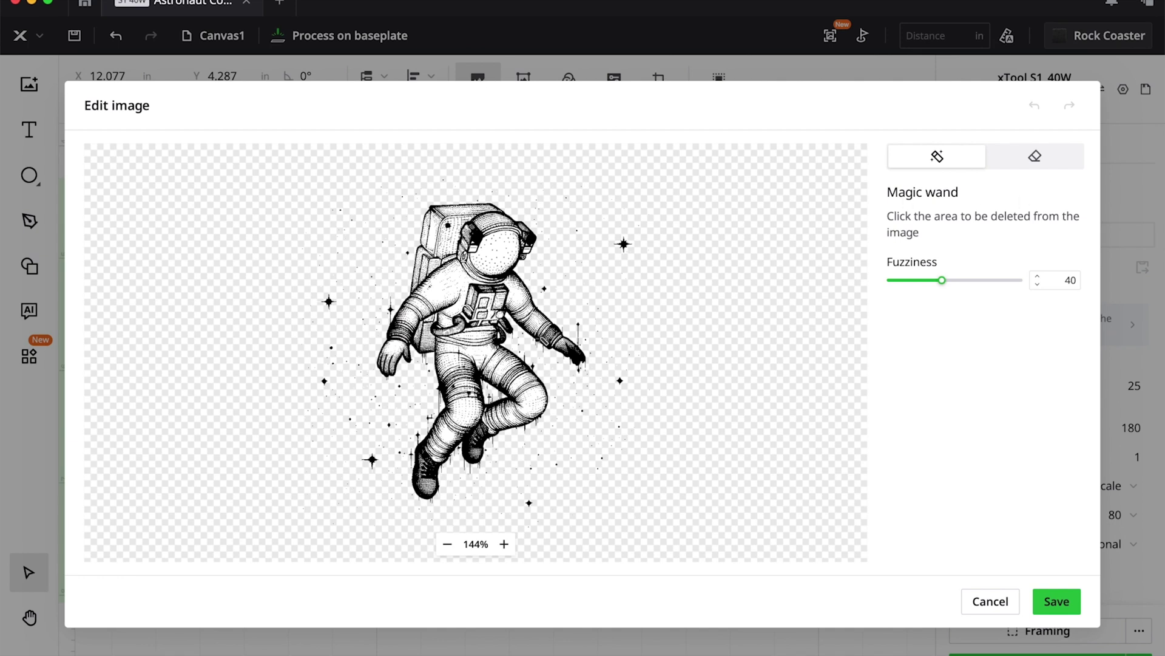
click(988, 154)
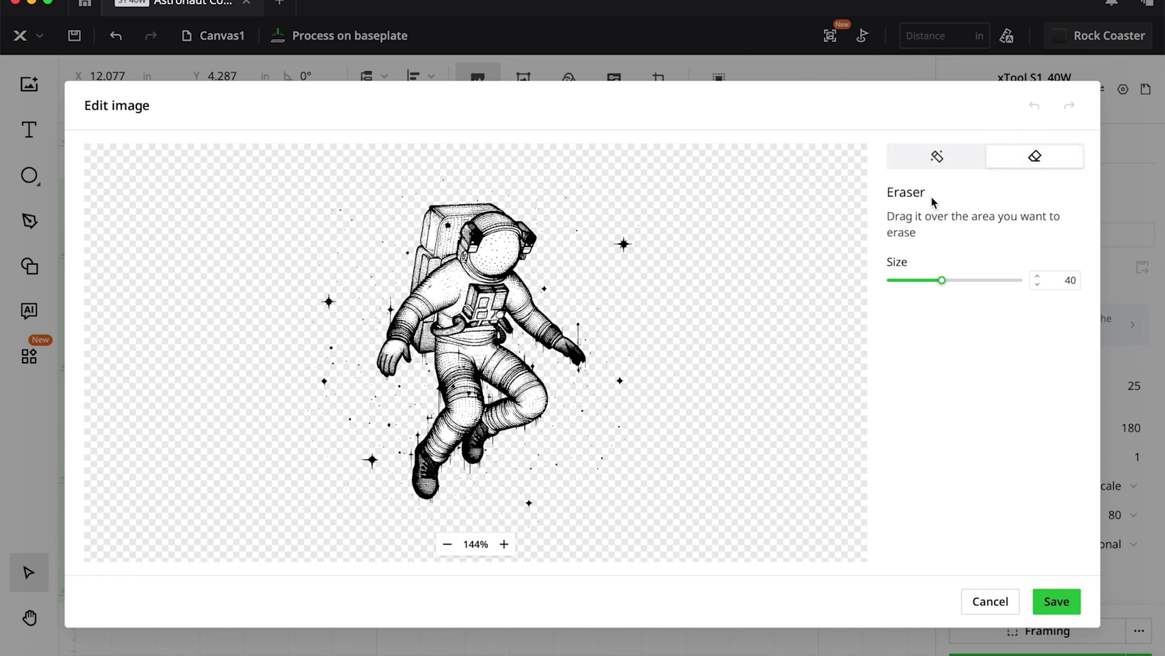
drag(942, 279, 1022, 281)
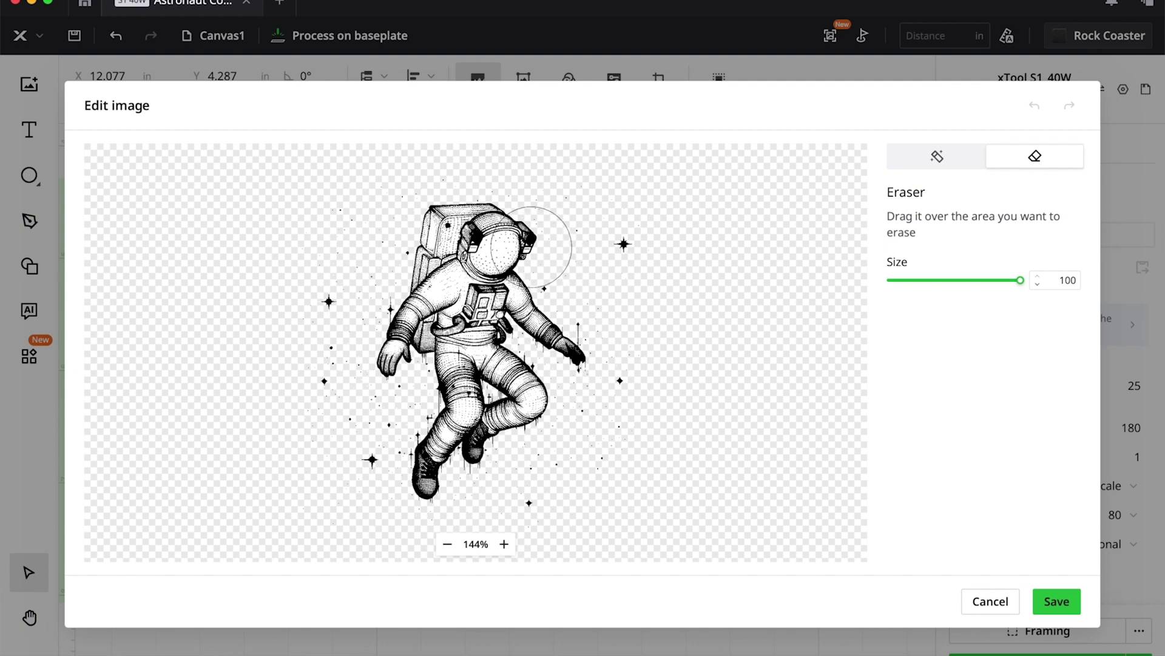
mouse_move(521, 246)
mouse_down()
mouse_move(514, 221)
mouse_move(451, 238)
mouse_move(409, 317)
mouse_move(473, 263)
mouse_move(619, 409)
mouse_move(457, 193)
mouse_up()
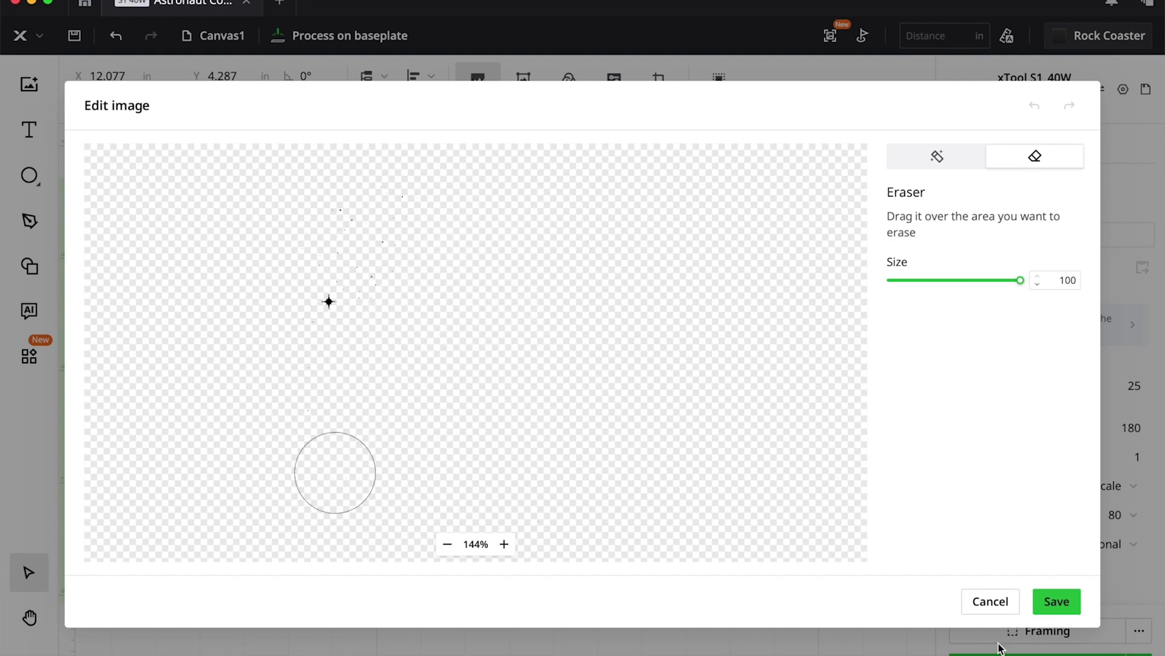
click(1059, 600)
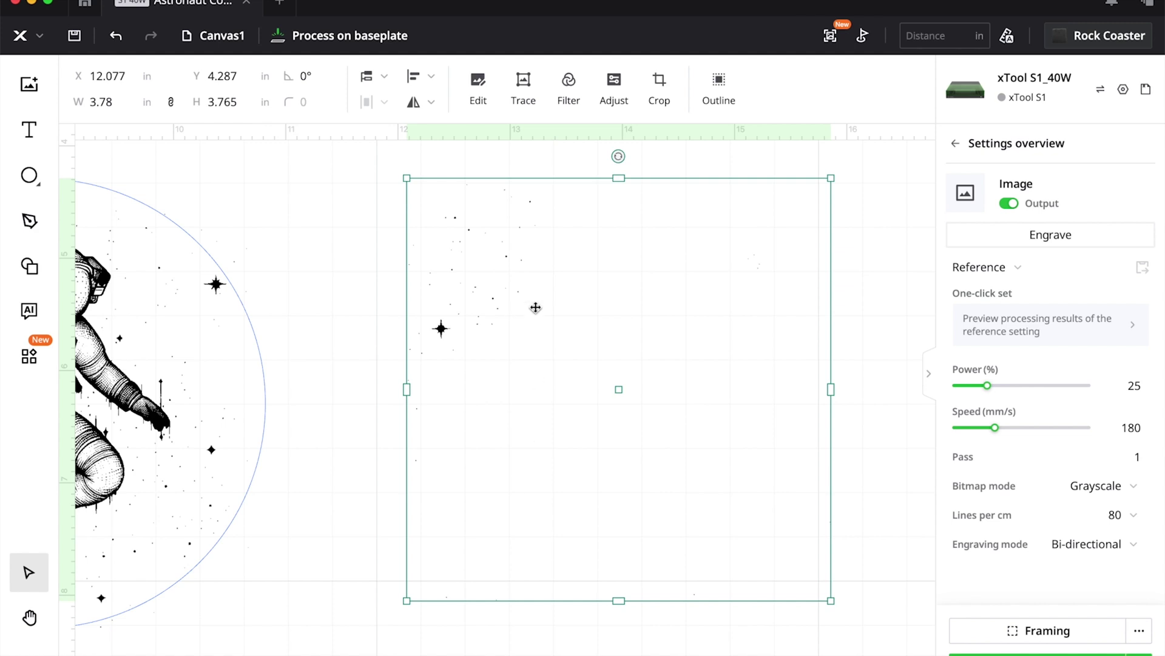
Move and rotate the stars-only image over the astronaut circle.
scroll(512, 299, left, 10)
scroll(511, 299, up, 3)
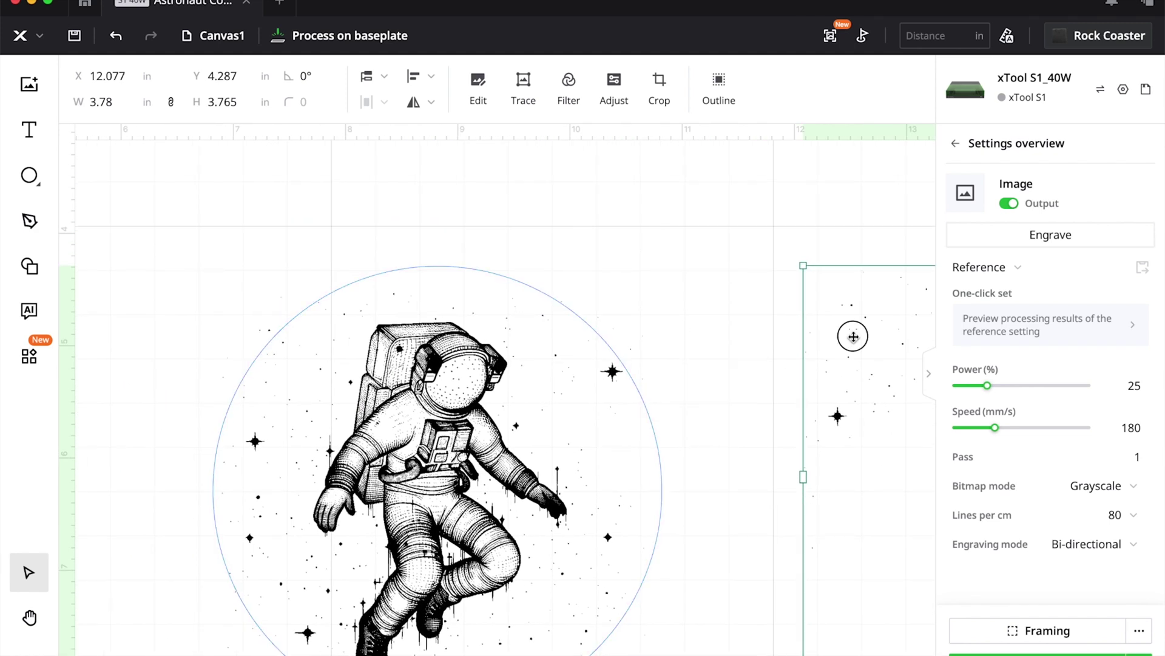
drag(853, 336, 544, 271)
drag(646, 174, 740, 446)
drag(578, 367, 806, 597)
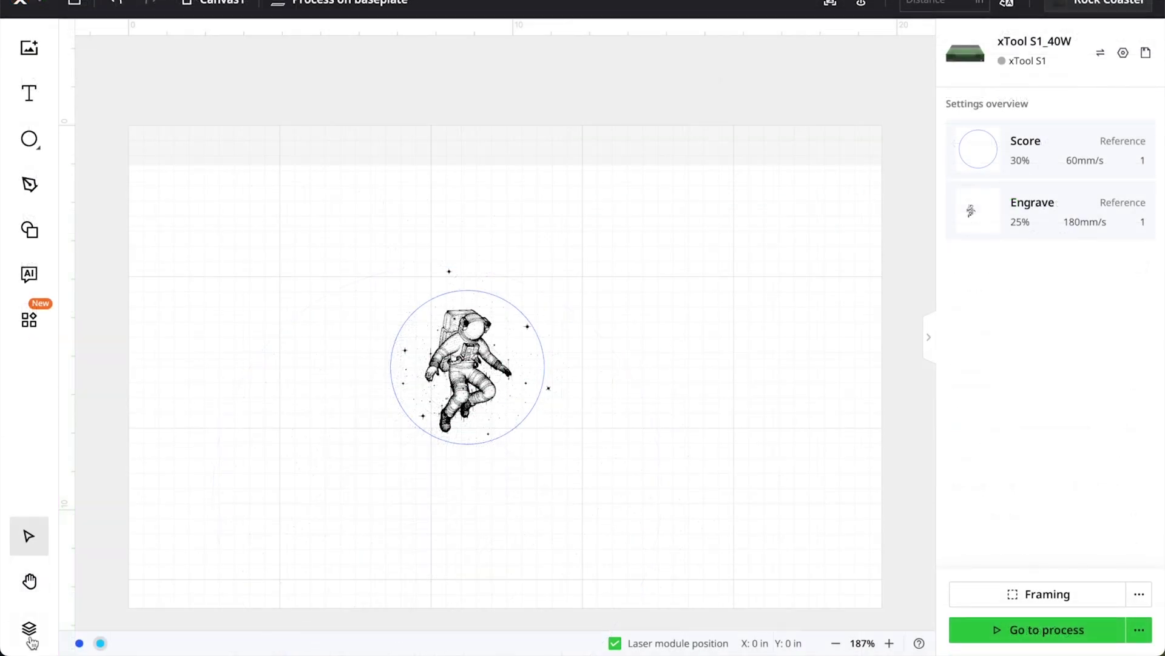
Show the layer and object list, save the project, and select the Circle.
click(29, 629)
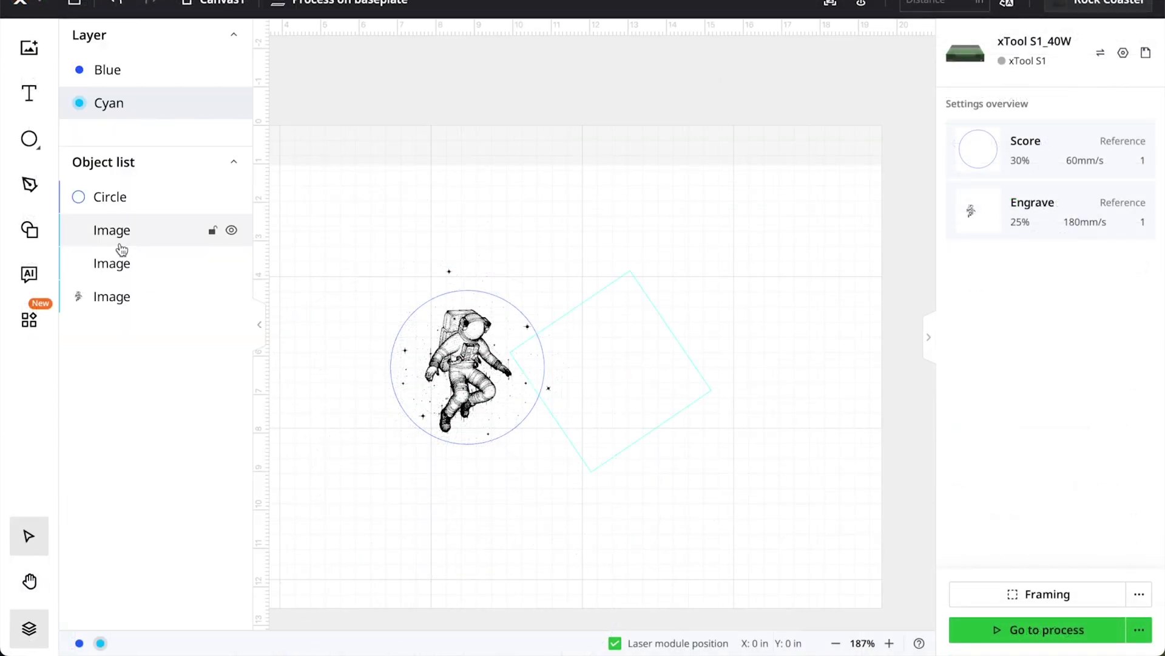
click(74, 4)
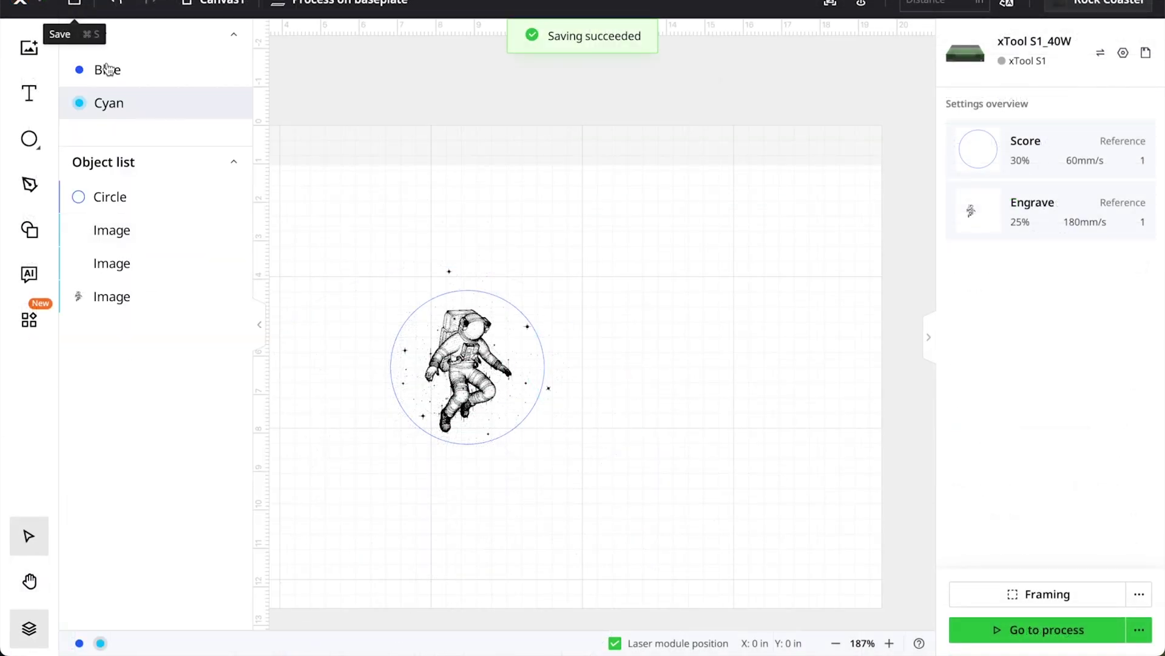
click(126, 203)
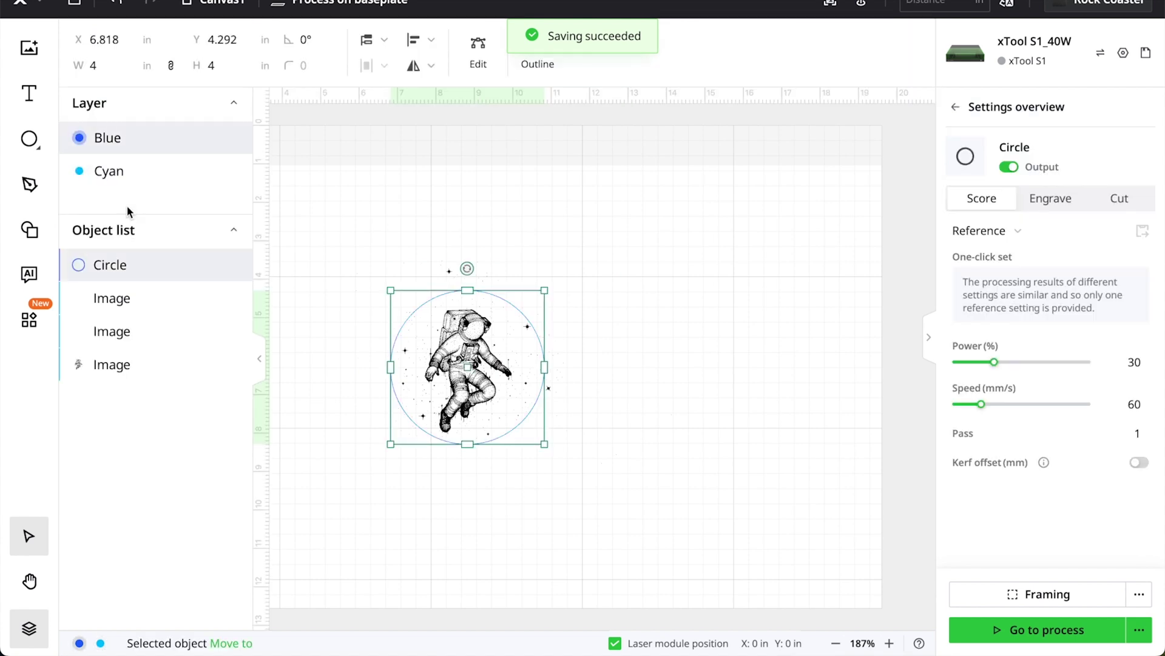
Move the circle to the green engrave layer and stack it beneath the images.
right_click(125, 265)
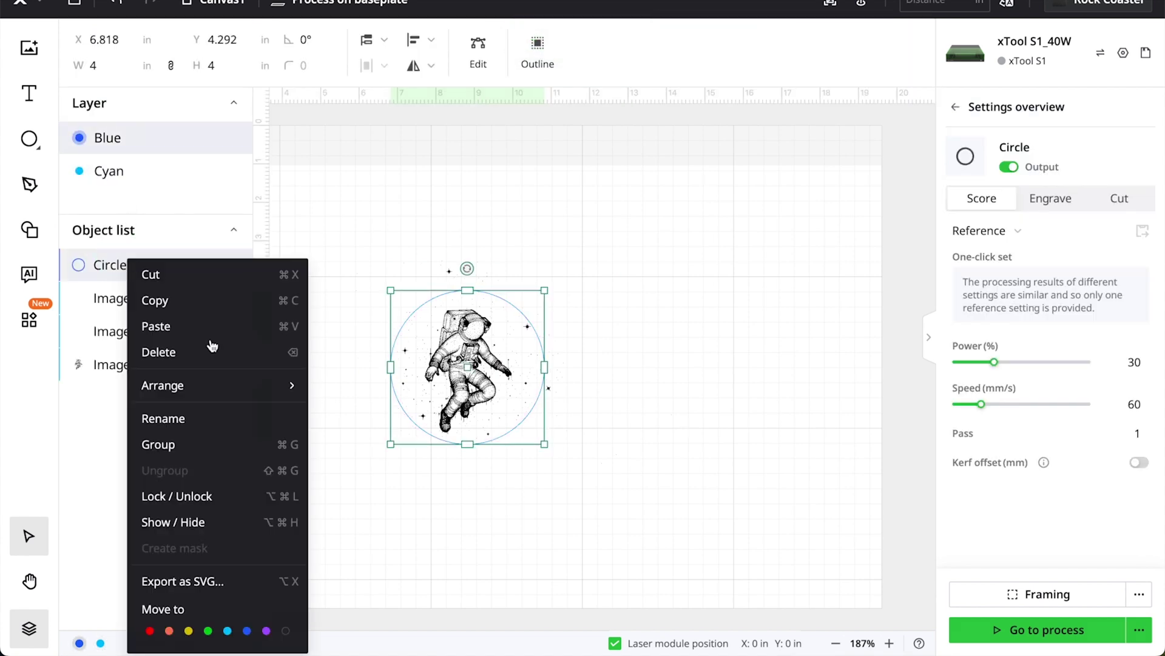
click(215, 631)
click(1059, 198)
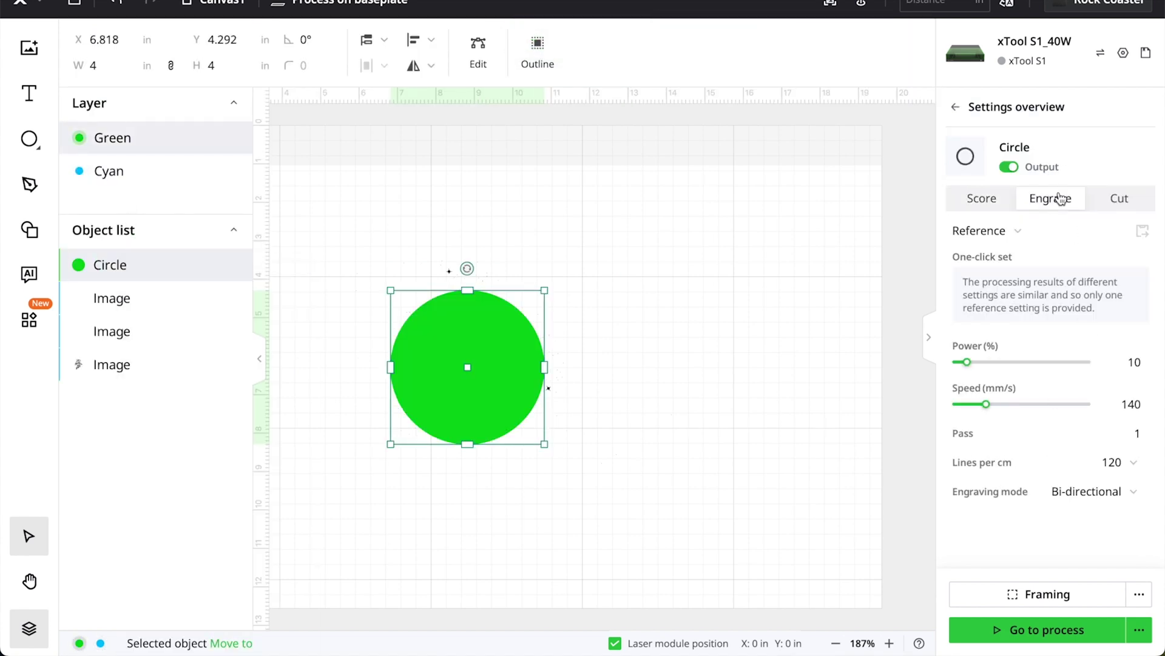
drag(110, 264, 96, 375)
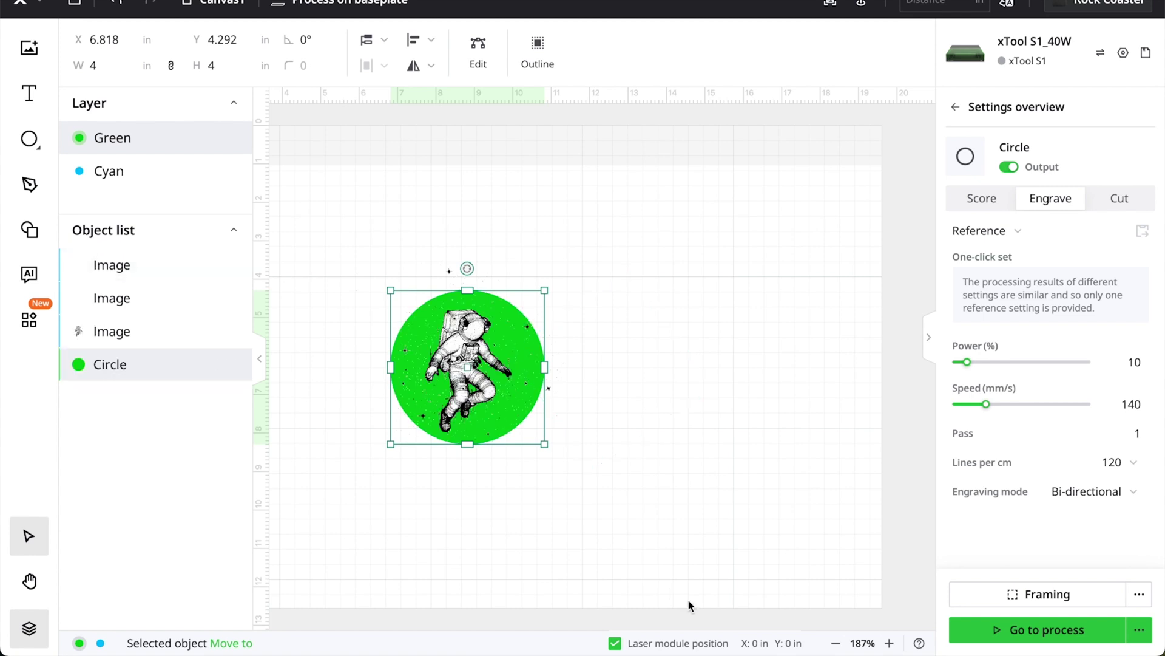
click(525, 542)
Select the Cyan-layer images, rotate them, then undo the rotation.
scroll(526, 541, up, 5)
drag(568, 556, 745, 486)
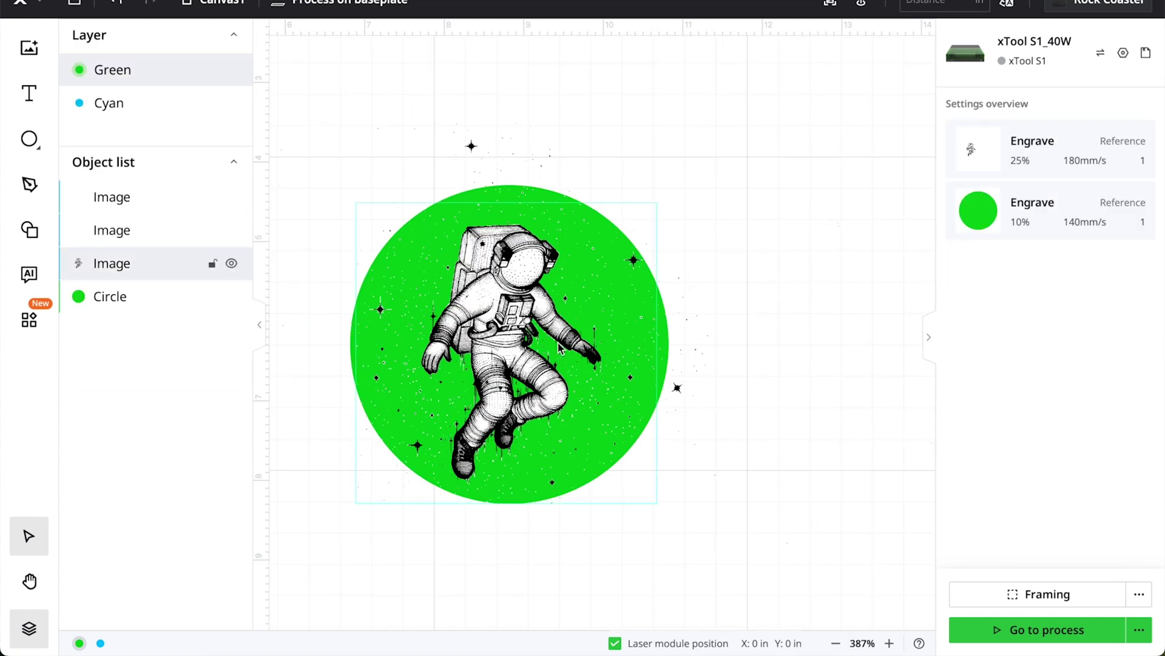
key(ctrl+a)
click(182, 366)
click(109, 171)
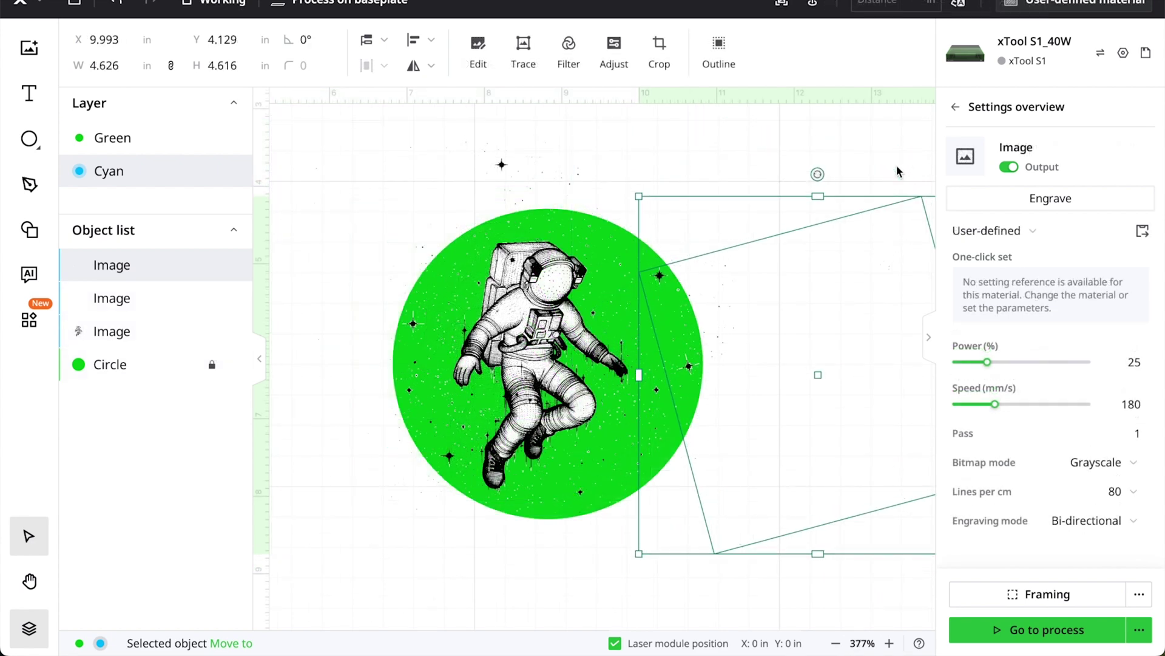
drag(820, 176, 879, 188)
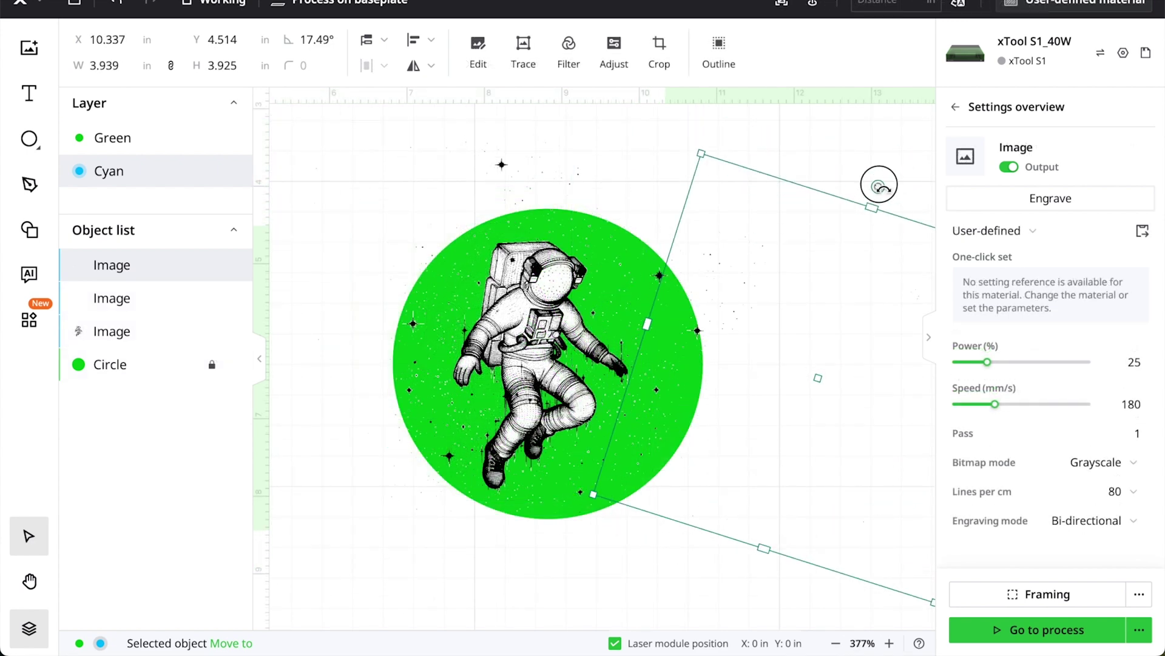
key(ctrl+z)
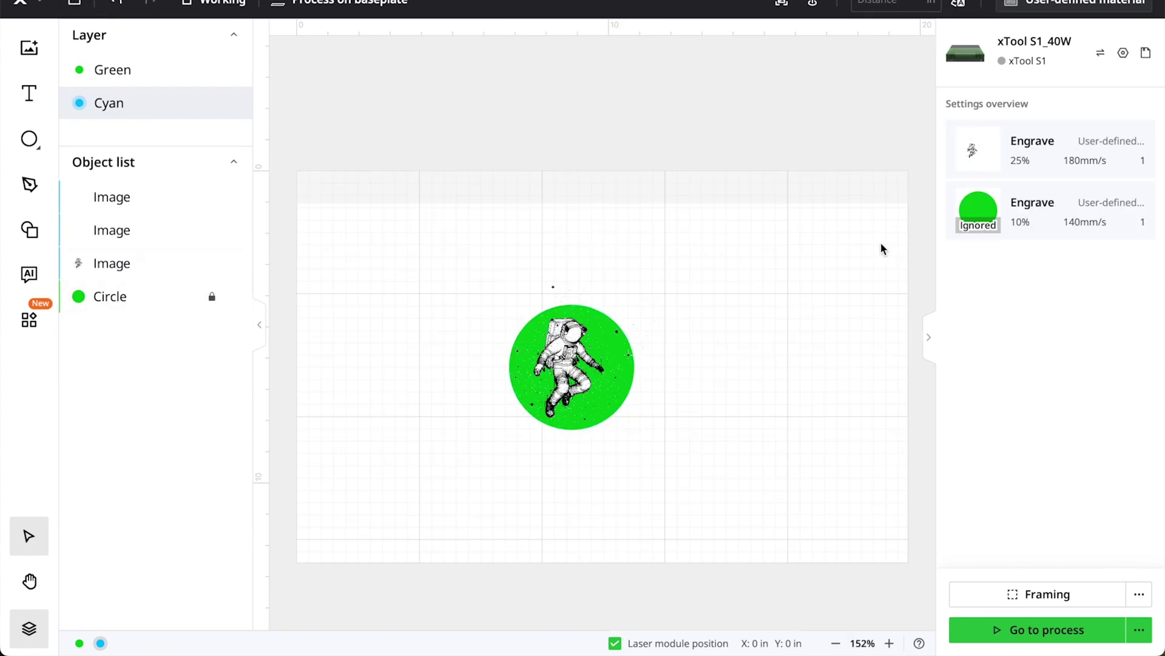
Select all three images and set the project material to Rock Coaster.
key(ctrl+a)
click(1091, 5)
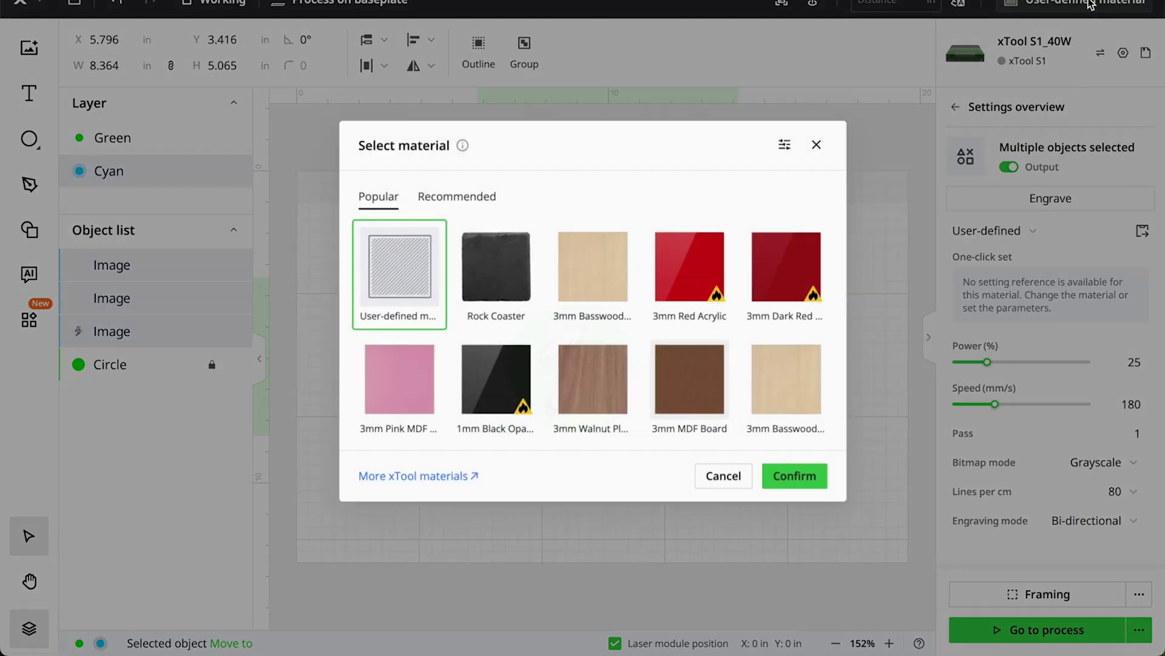
click(496, 267)
click(792, 476)
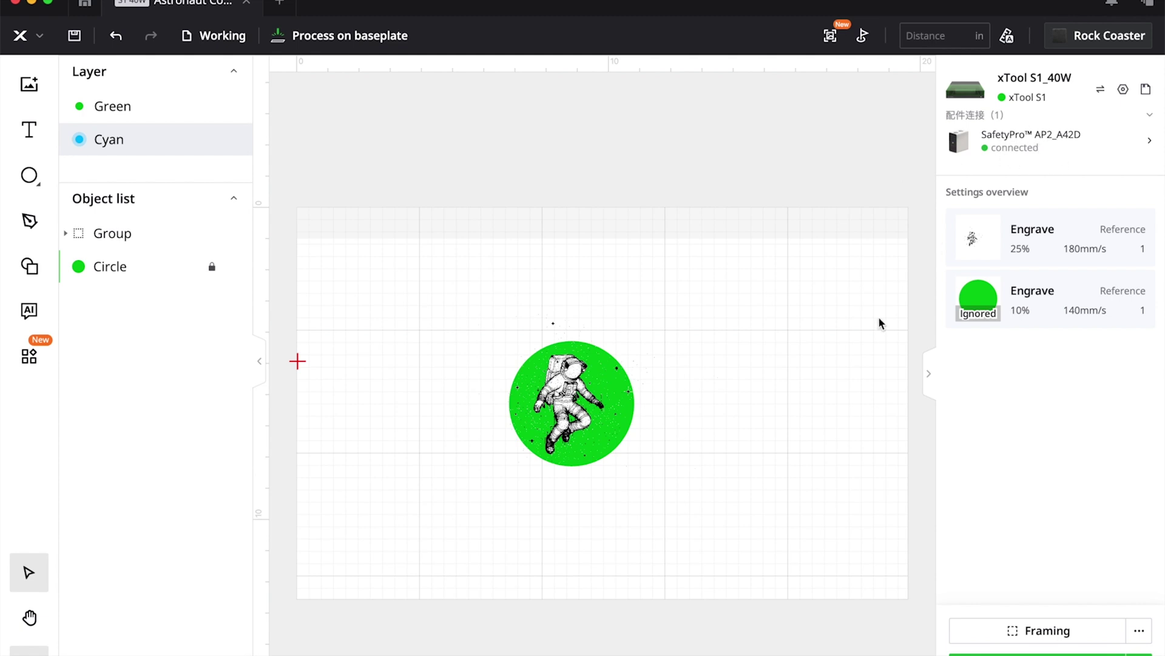
scroll(854, 349, down, 3)
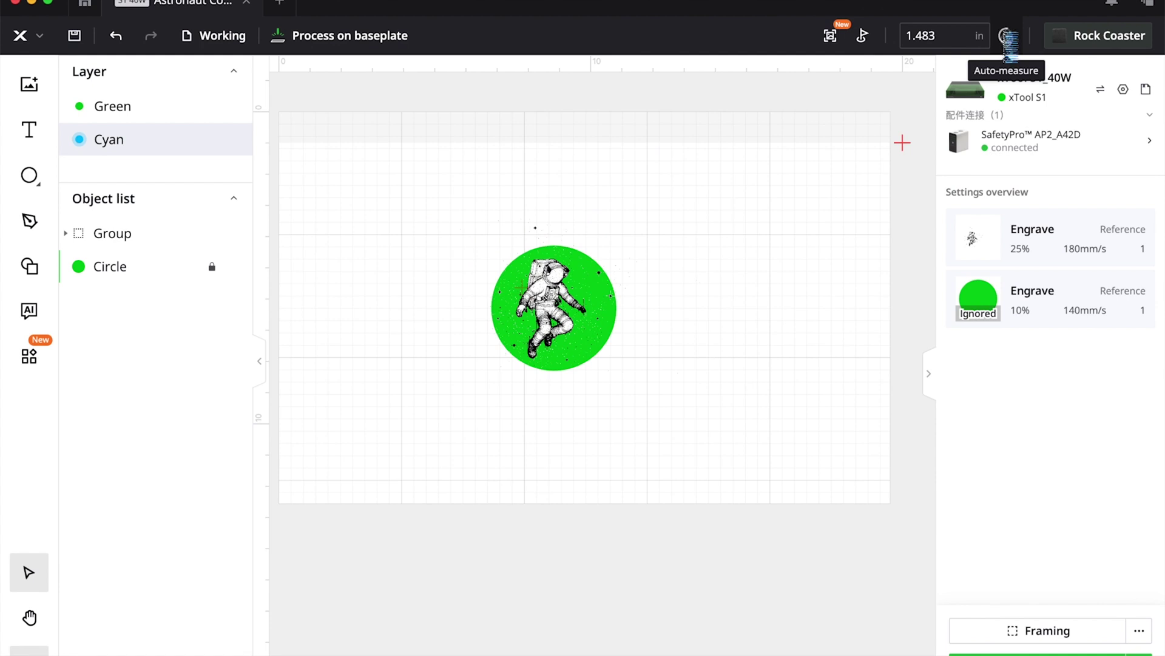
Mark a circular processing area on the coaster from three points with the laser head.
click(866, 44)
click(542, 377)
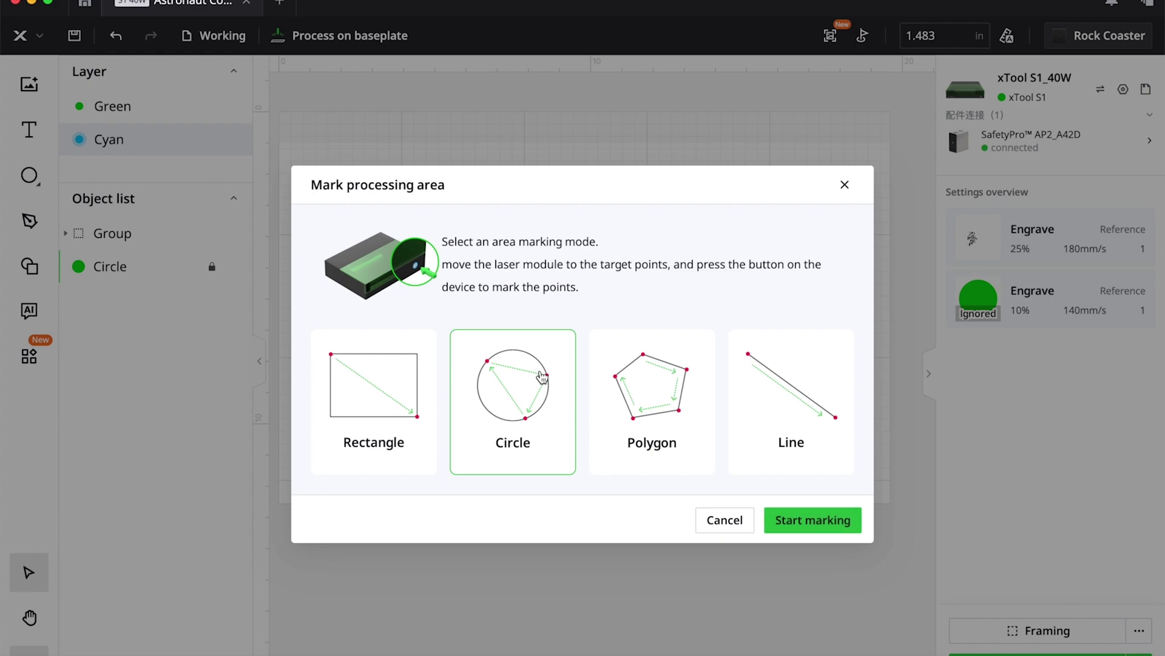
click(794, 520)
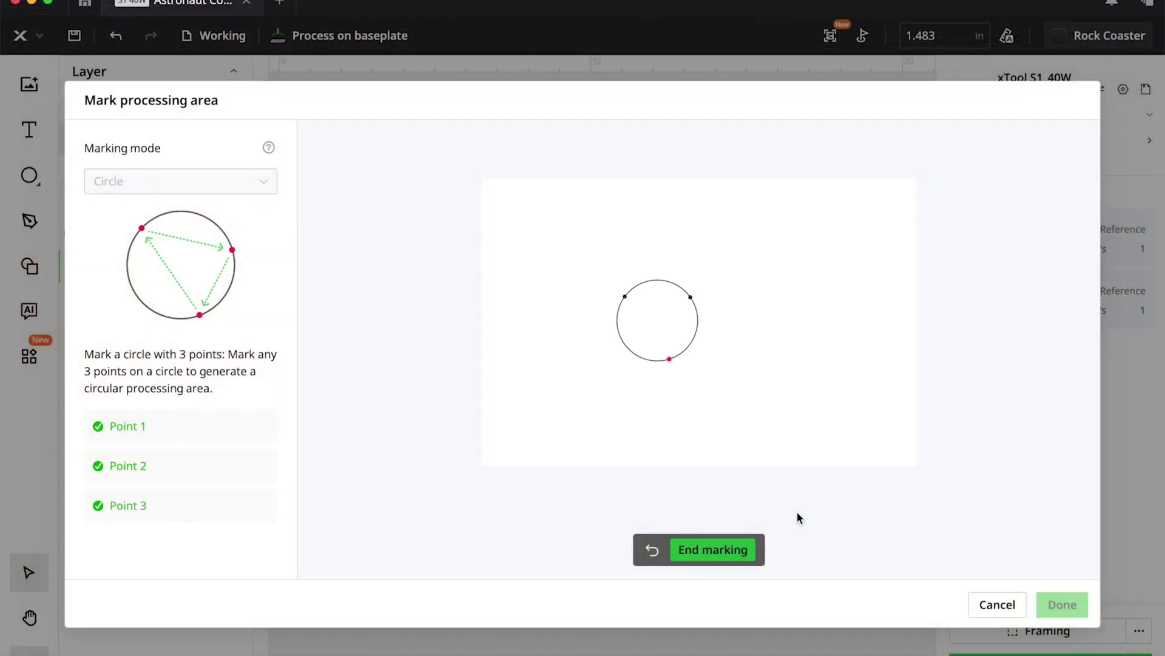
click(755, 555)
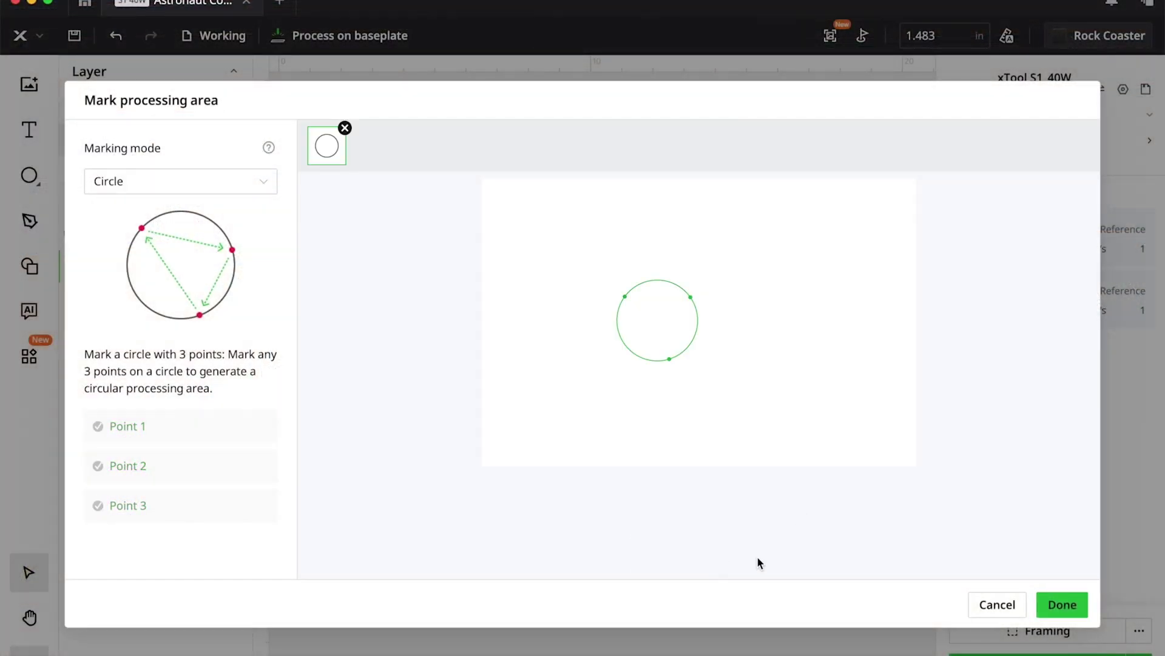
key(Return)
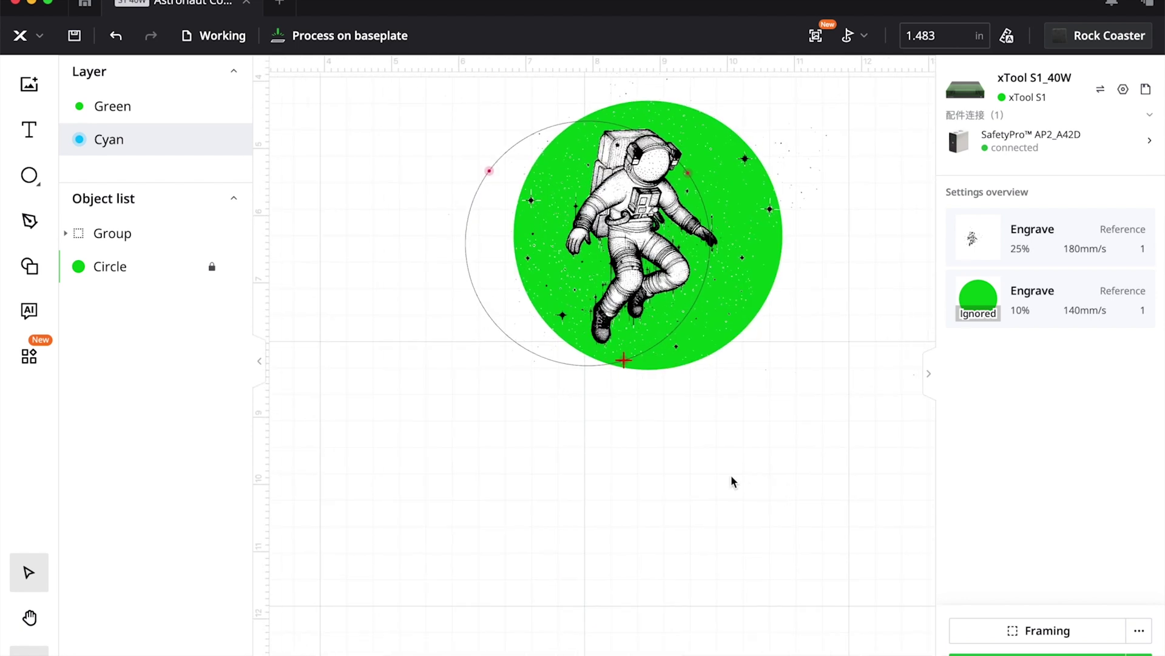
Move and scale the group and circle to 7.732 × 4.682 in over the marked area, then lock the circle.
drag(450, 445, 703, 331)
drag(730, 274, 676, 284)
scroll(645, 491, up, 3)
drag(928, 452, 892, 429)
drag(817, 379, 811, 379)
click(758, 508)
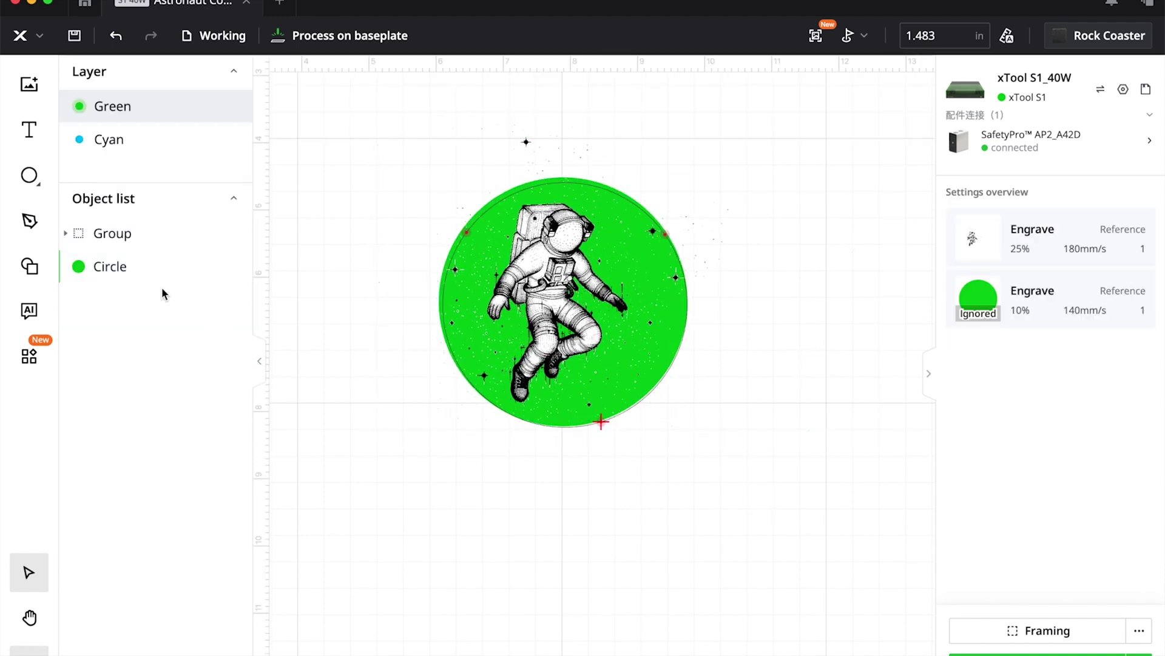
click(212, 268)
Set the image engraving power to 30% and deselect everything.
click(1048, 243)
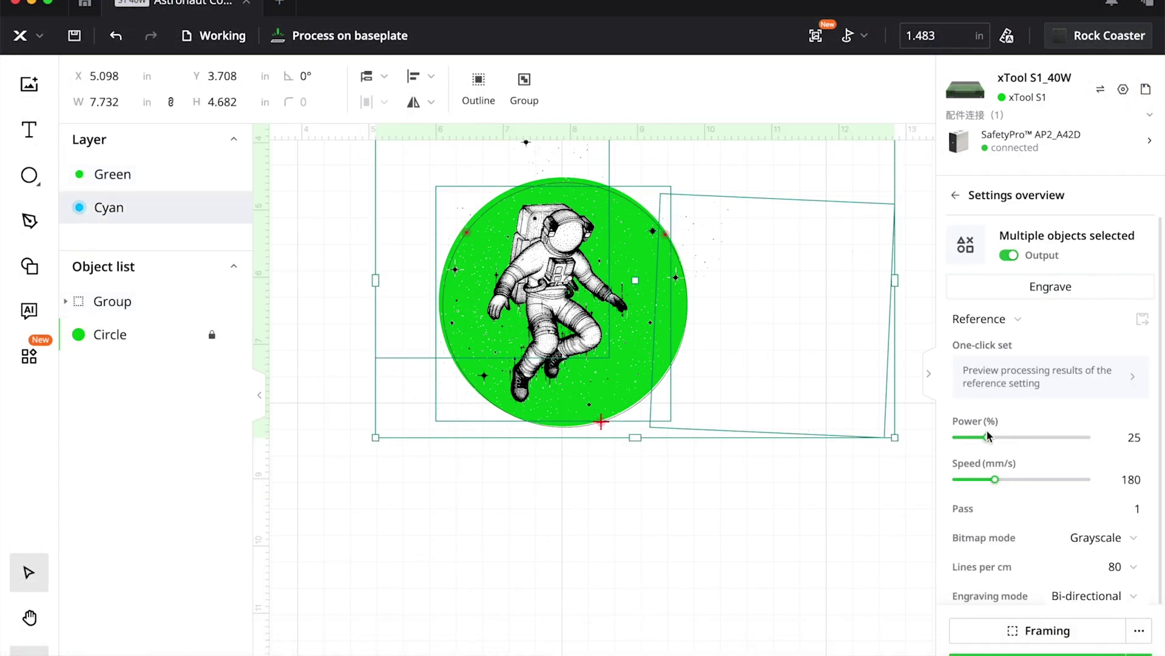
drag(987, 435, 996, 439)
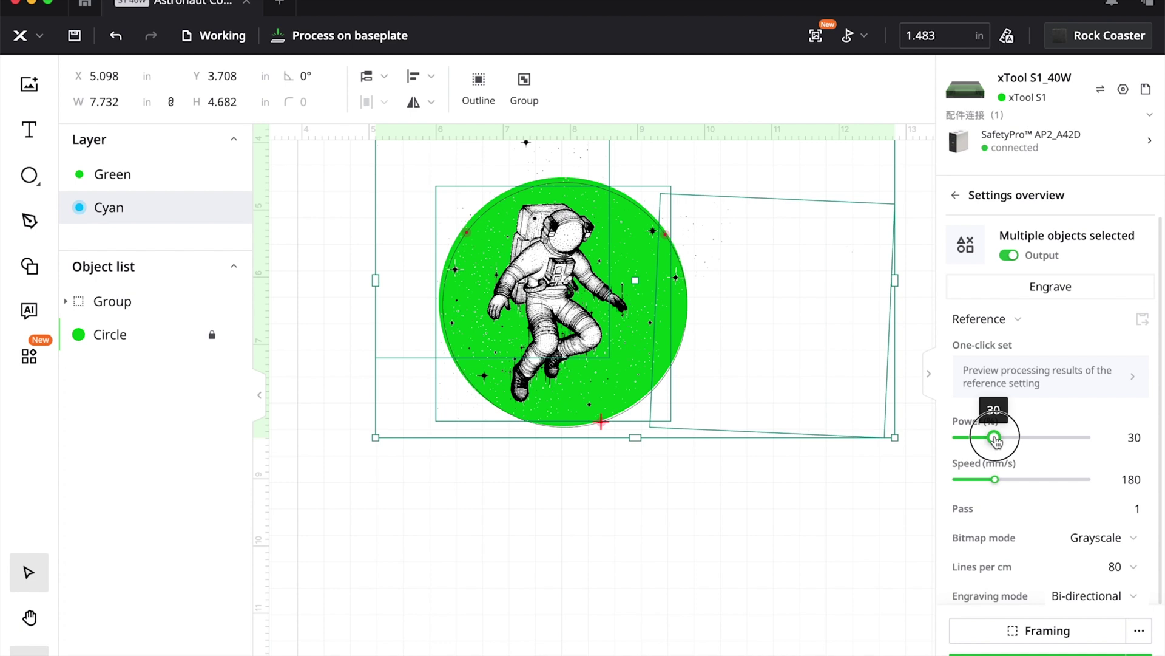
drag(995, 439, 997, 441)
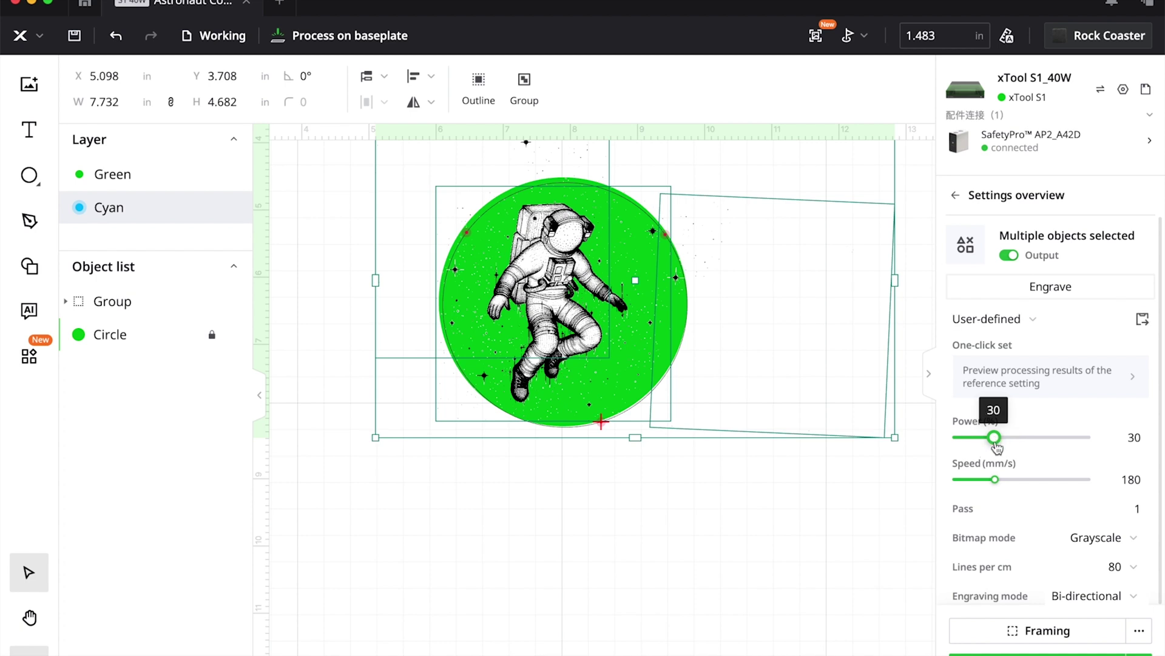
scroll(1091, 542, down, 1)
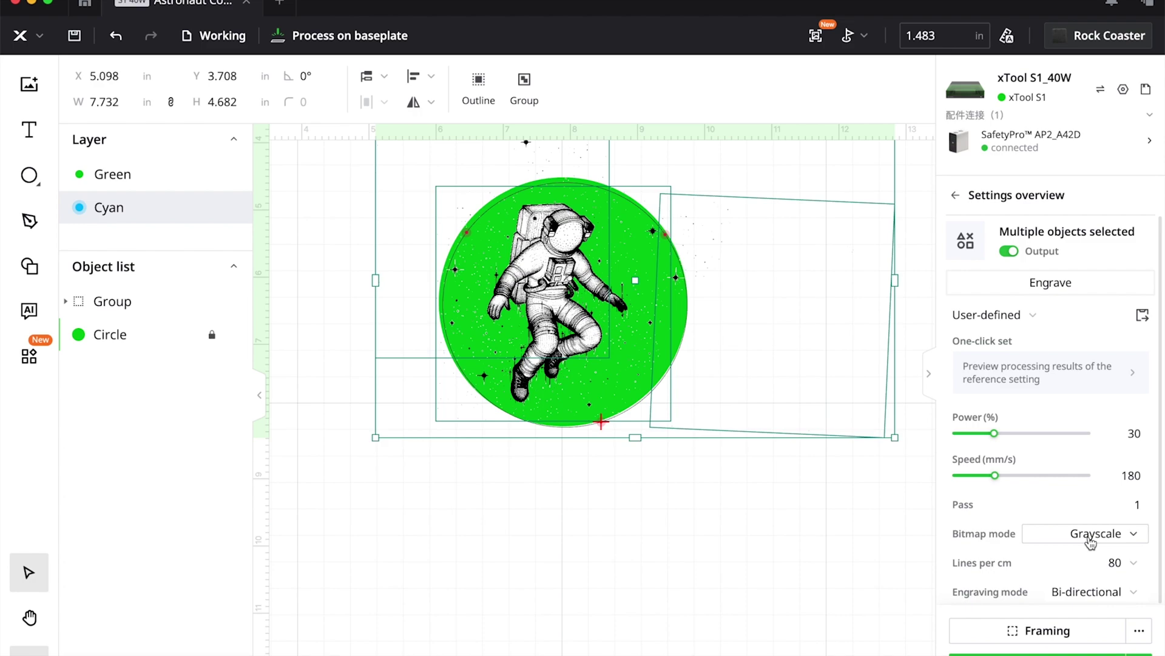
key(Escape)
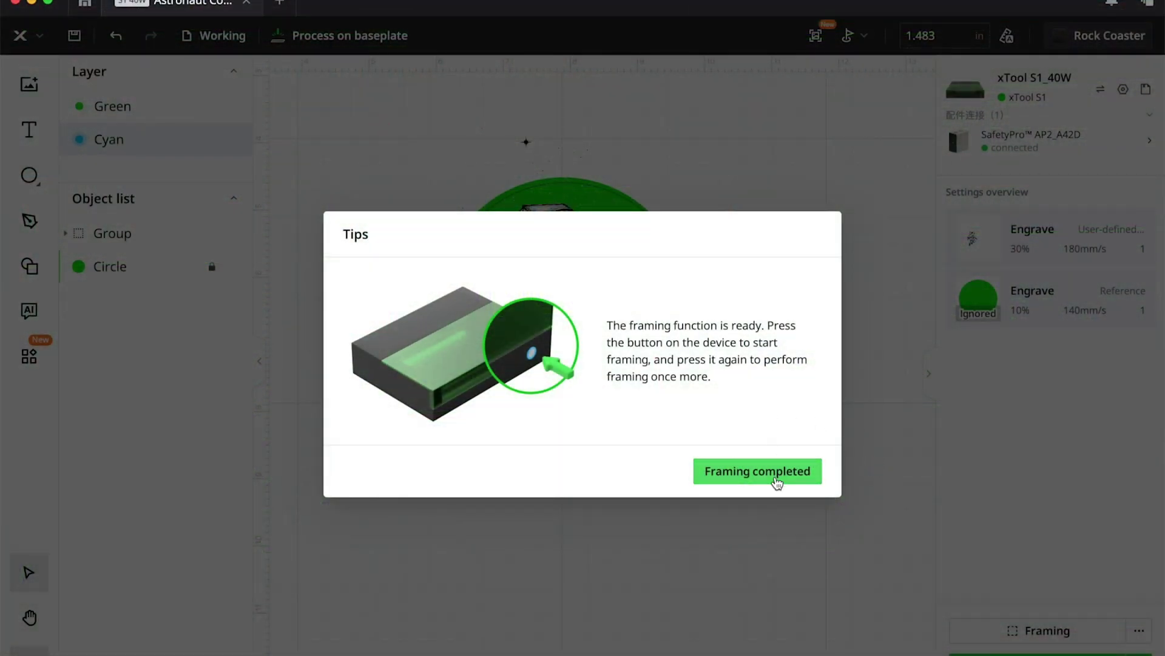
Confirm that framing is completed in the Tips prompt.
click(776, 478)
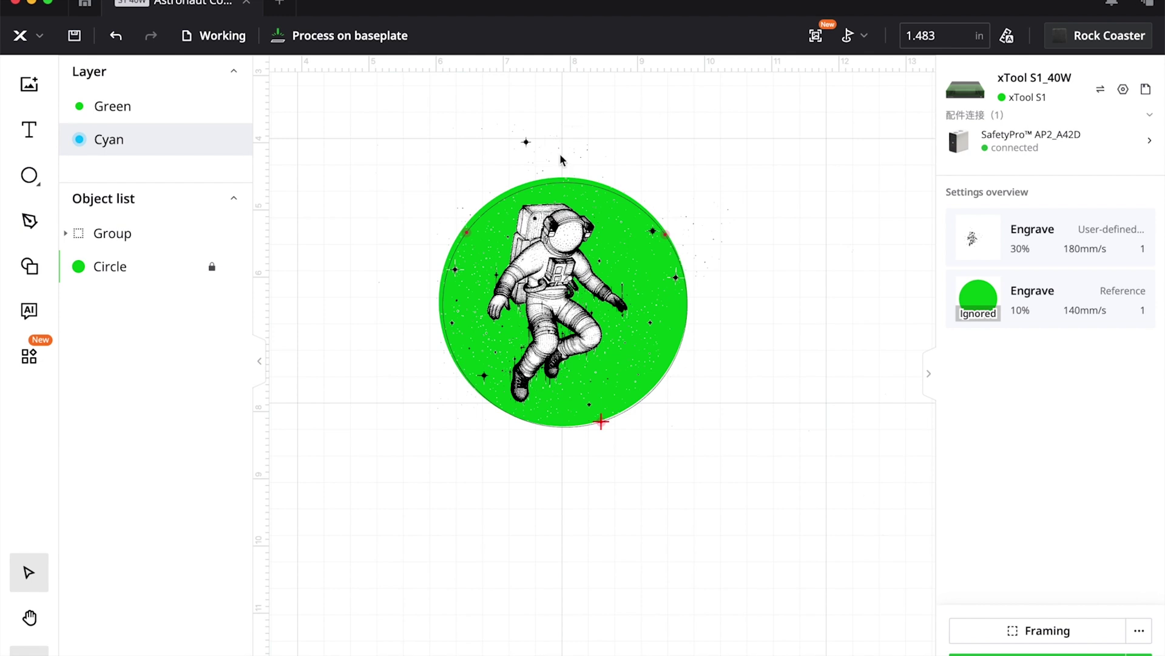
Ungroup the image group into its three separate images.
click(526, 145)
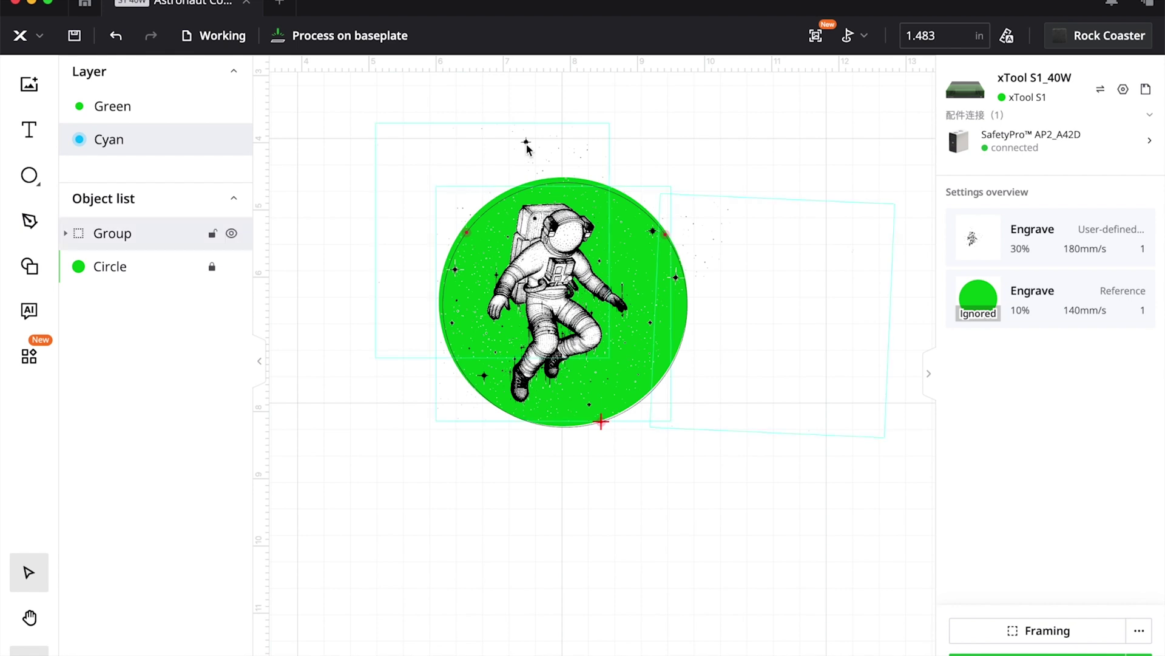
click(526, 145)
click(542, 106)
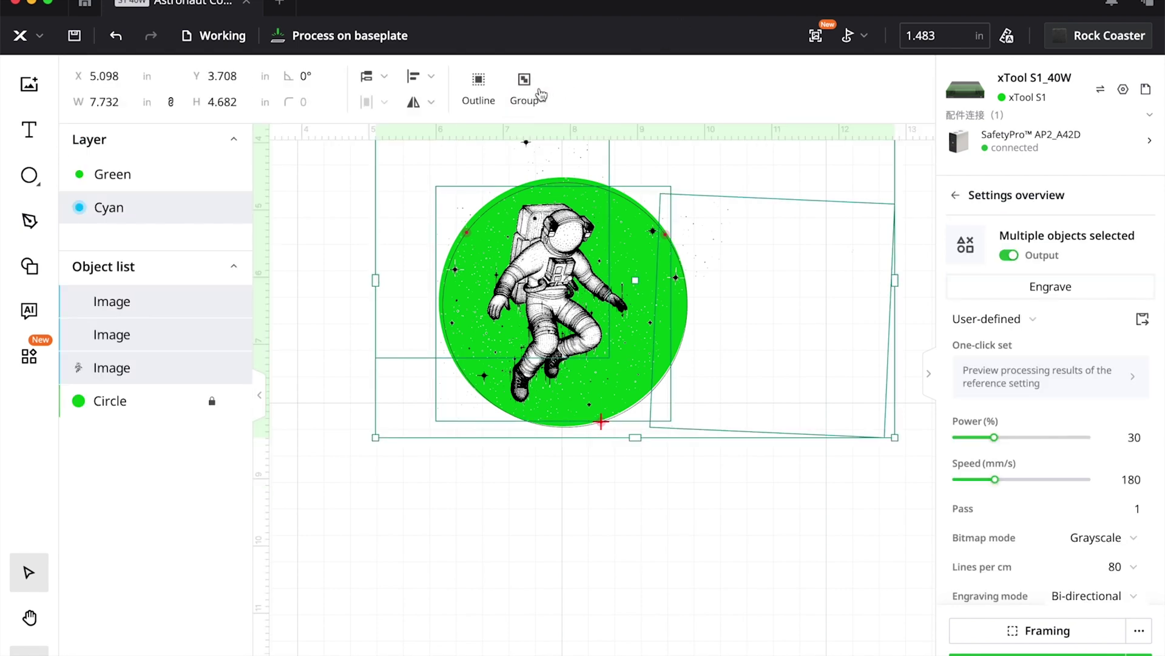
click(356, 200)
Erase the large star from the sparse stars image, then regroup all three images.
click(526, 146)
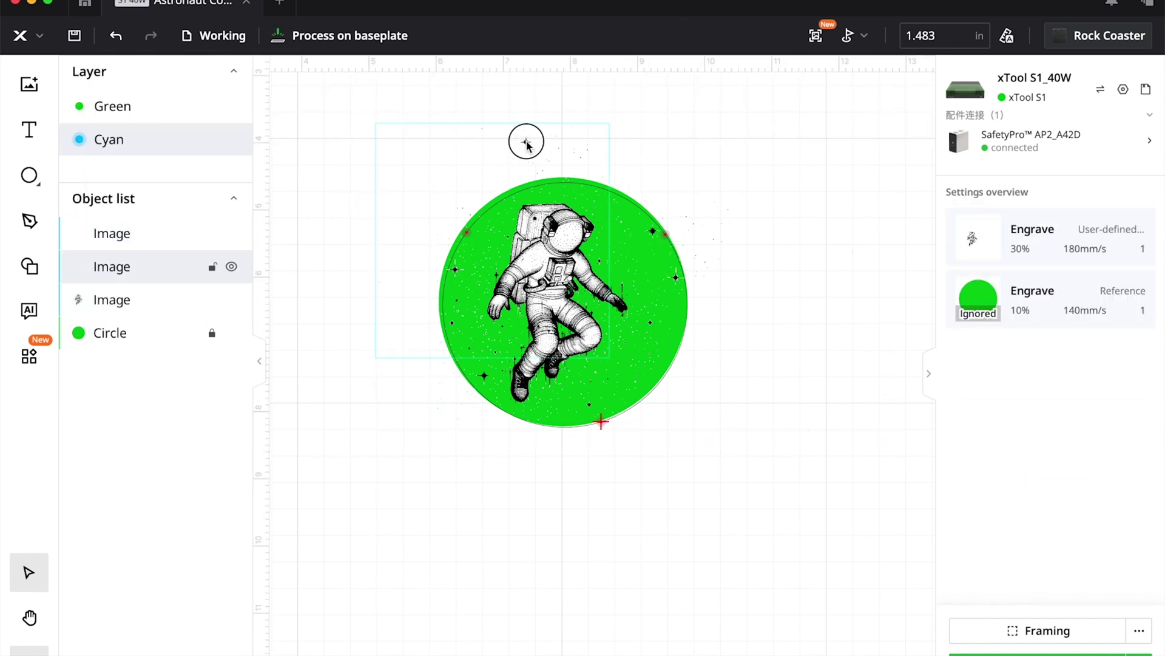
scroll(887, 207, up, 3)
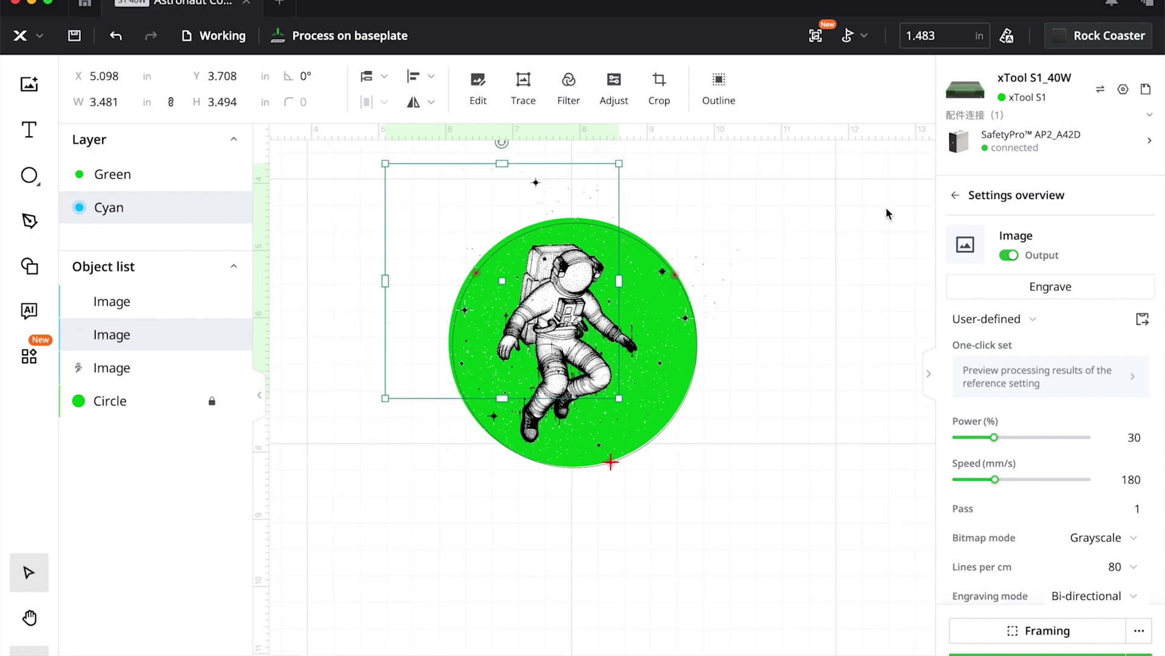
click(478, 90)
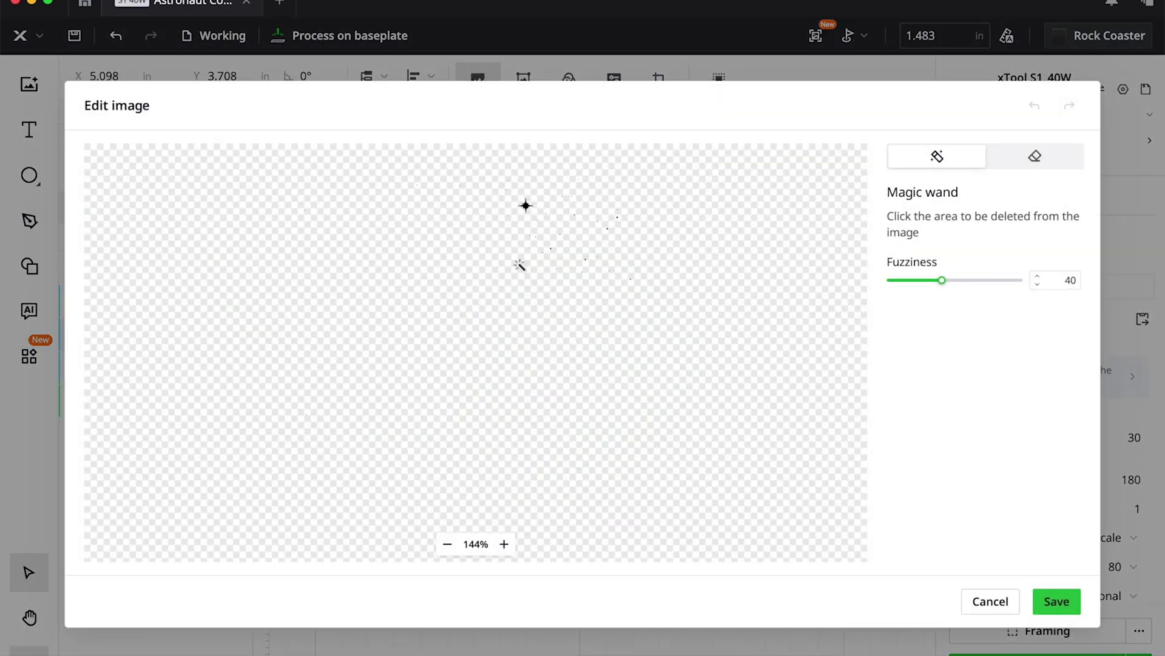
click(1026, 152)
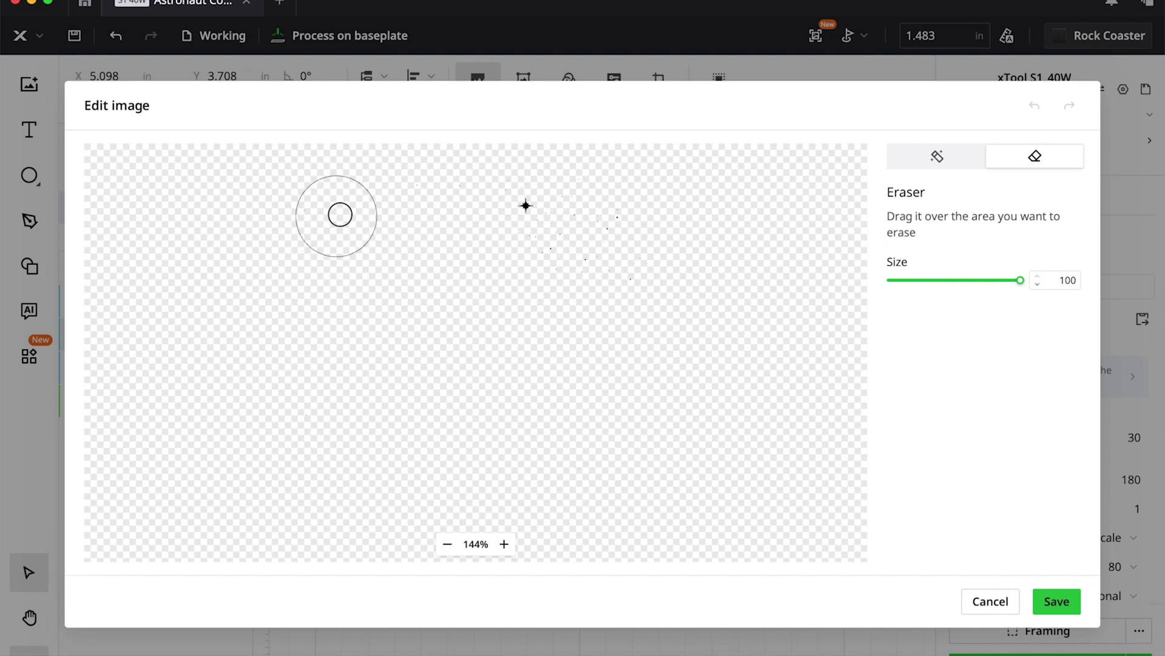
drag(338, 213, 735, 195)
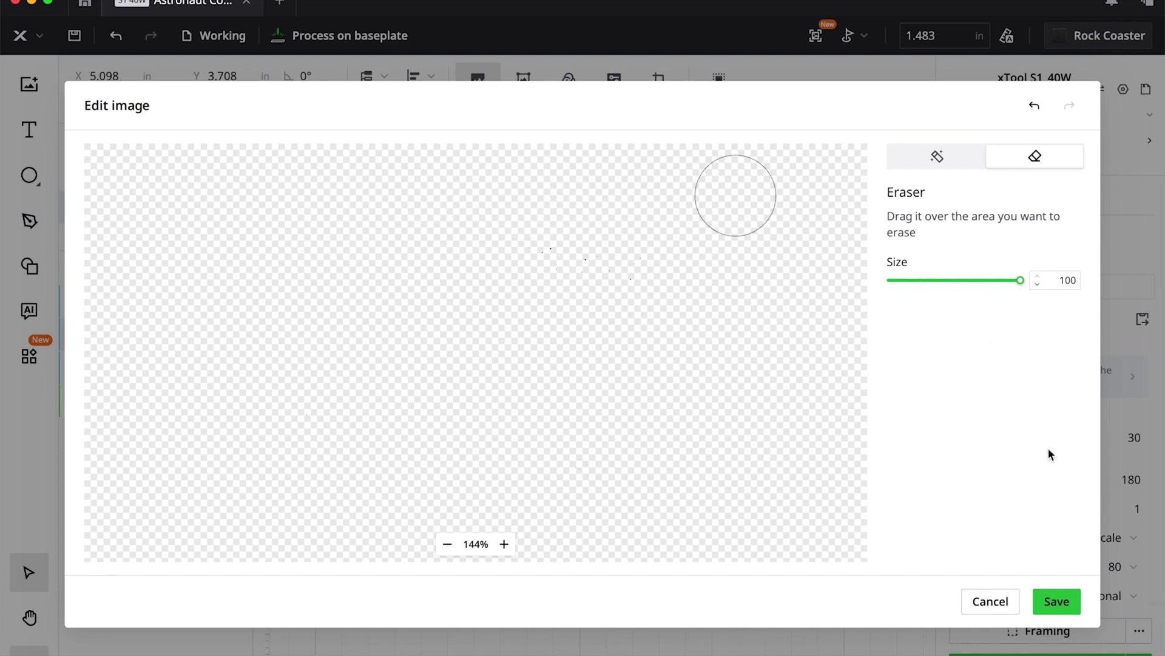
click(1042, 607)
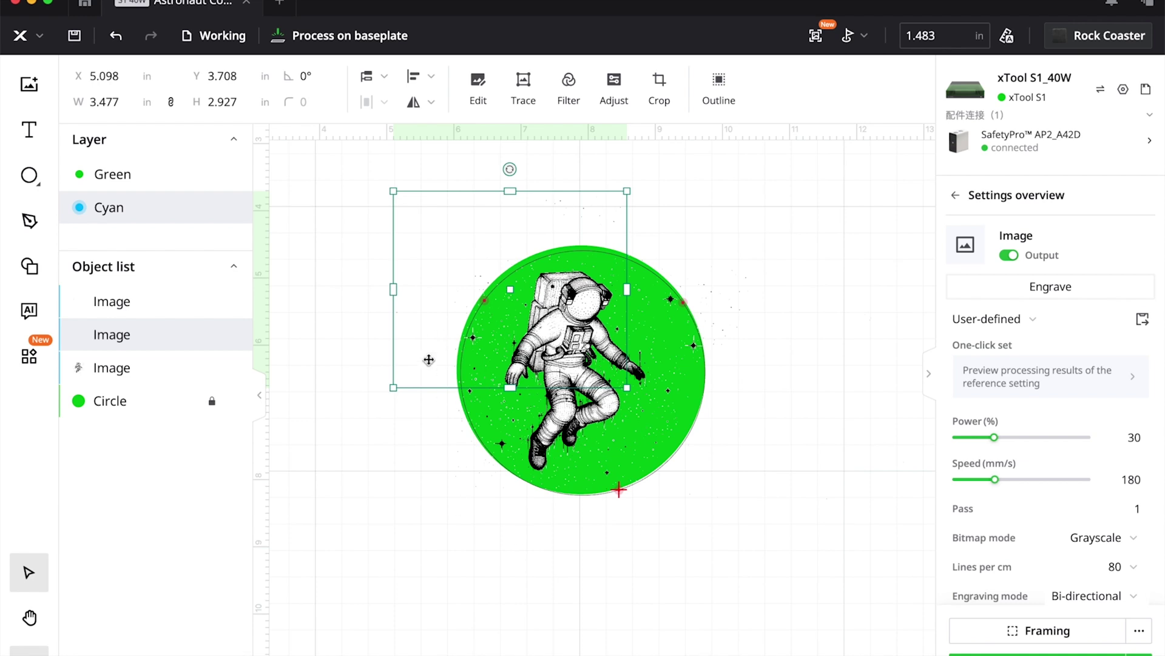
drag(338, 161, 847, 572)
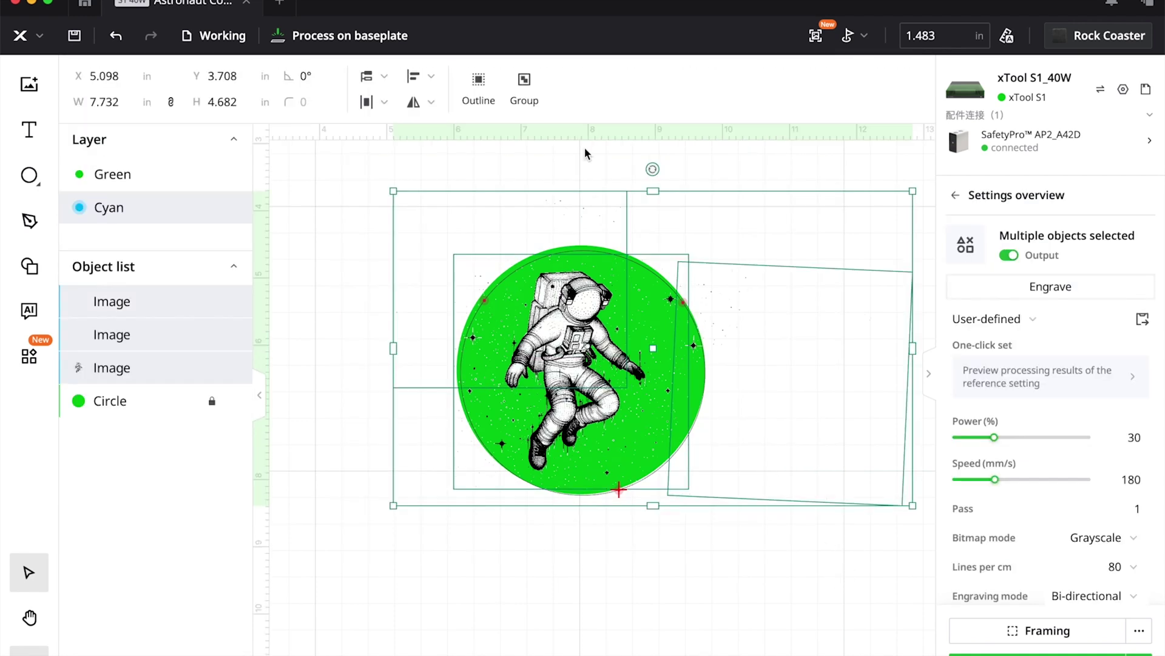
click(522, 82)
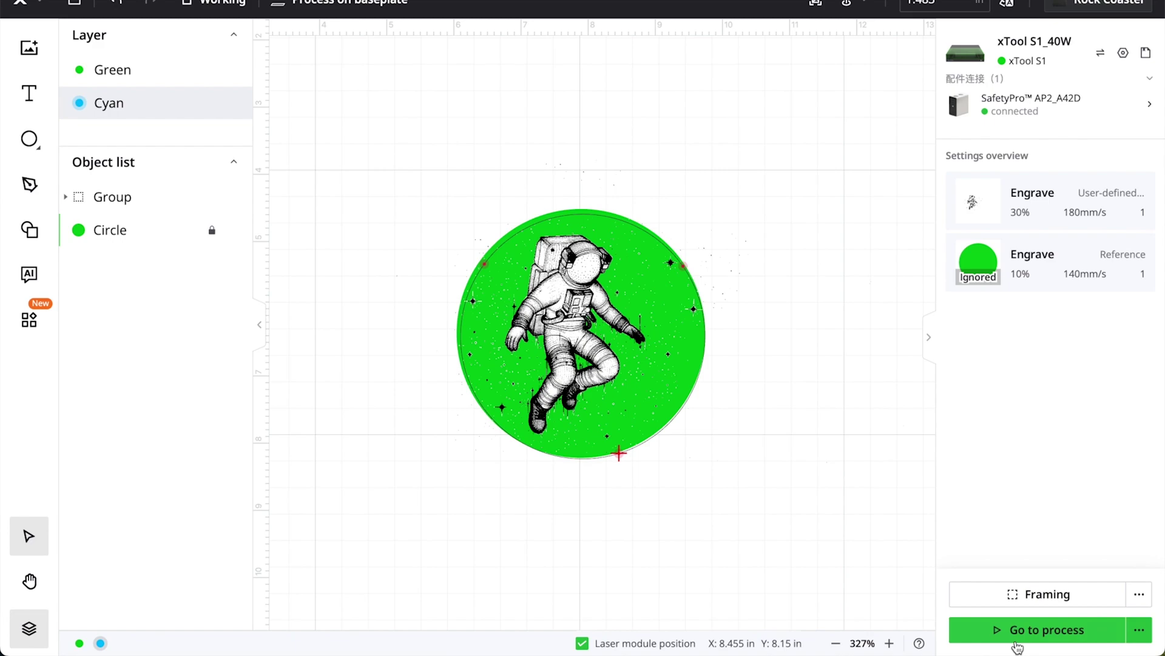
Preview the astronaut engraving job and start it on the laser.
click(1016, 641)
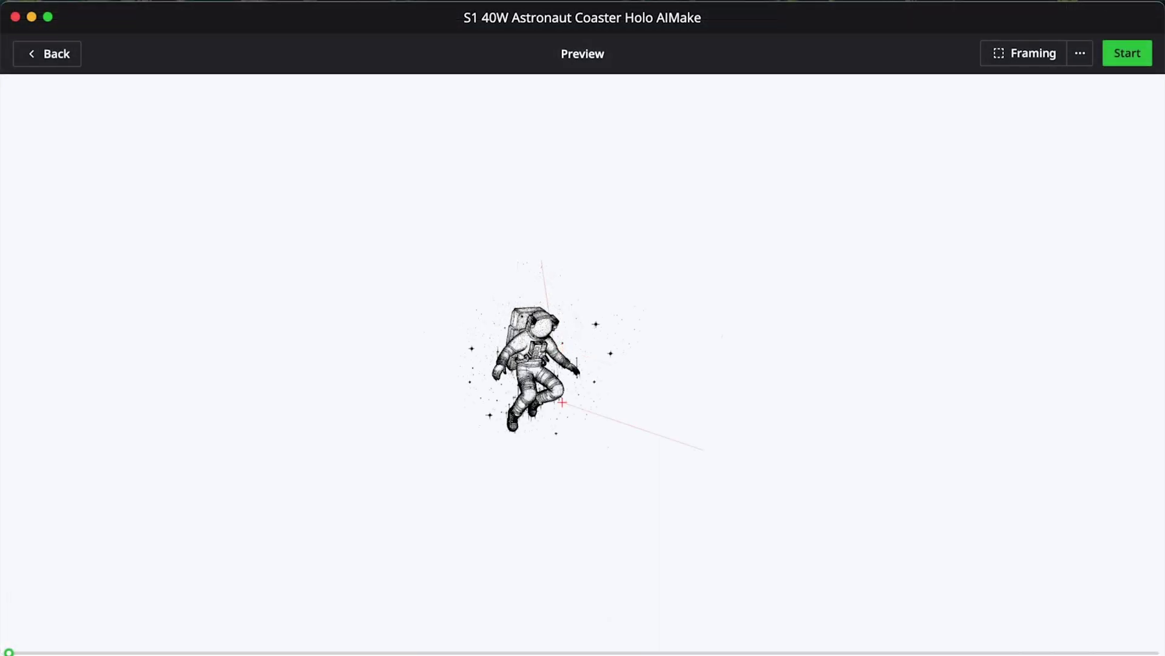
click(1123, 53)
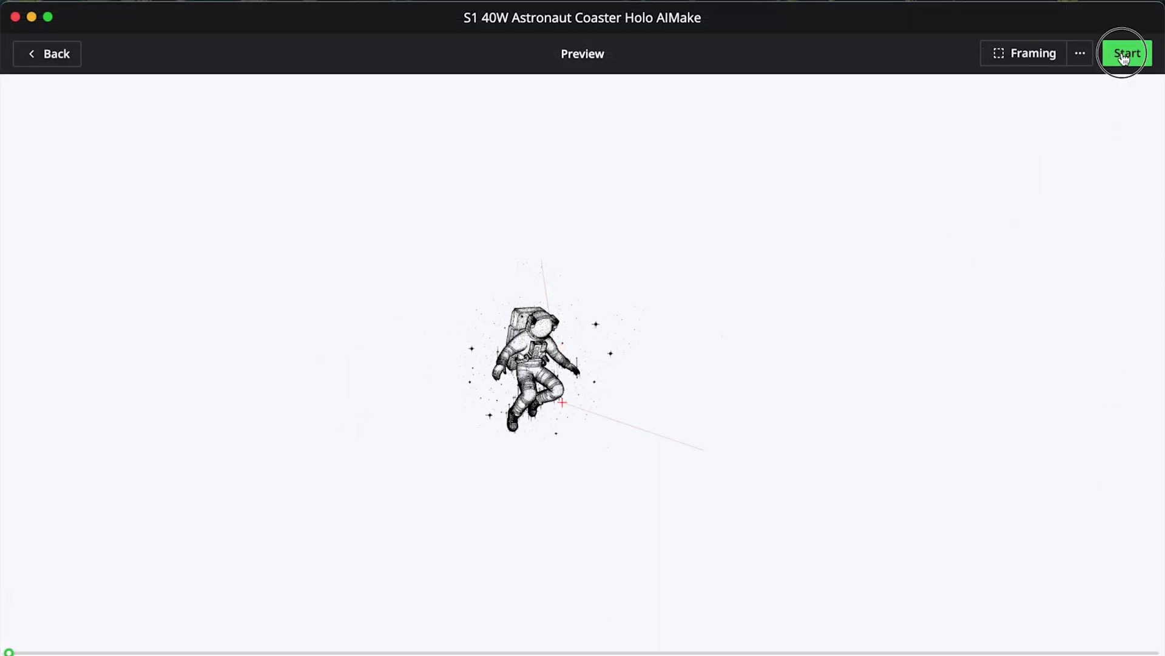